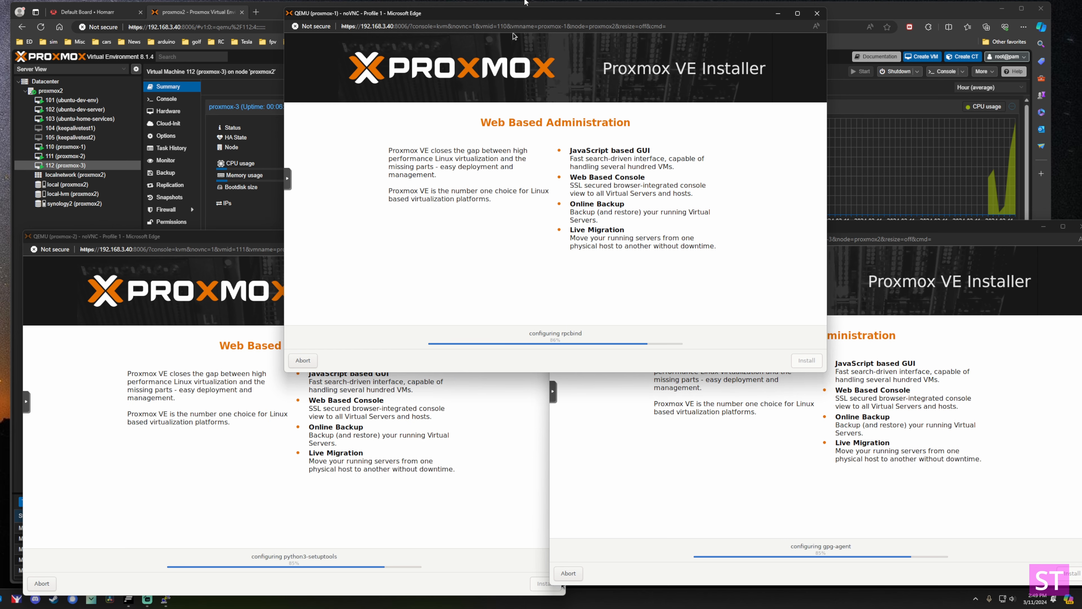
# Arrange the three installer consoles and check the proxmox2 host summary.
pyautogui.moveTo(525, 1); pyautogui.dragTo(504, 2)
pyautogui.moveTo(858, 225); pyautogui.dragTo(862, 237)
pyautogui.click(590, 7)
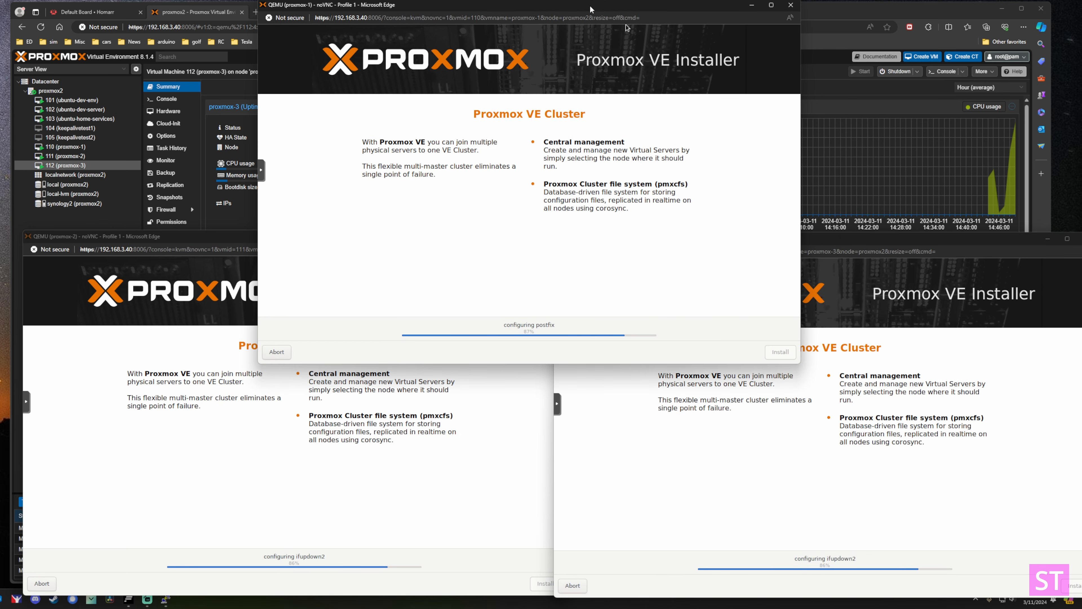
pyautogui.click(50, 90)
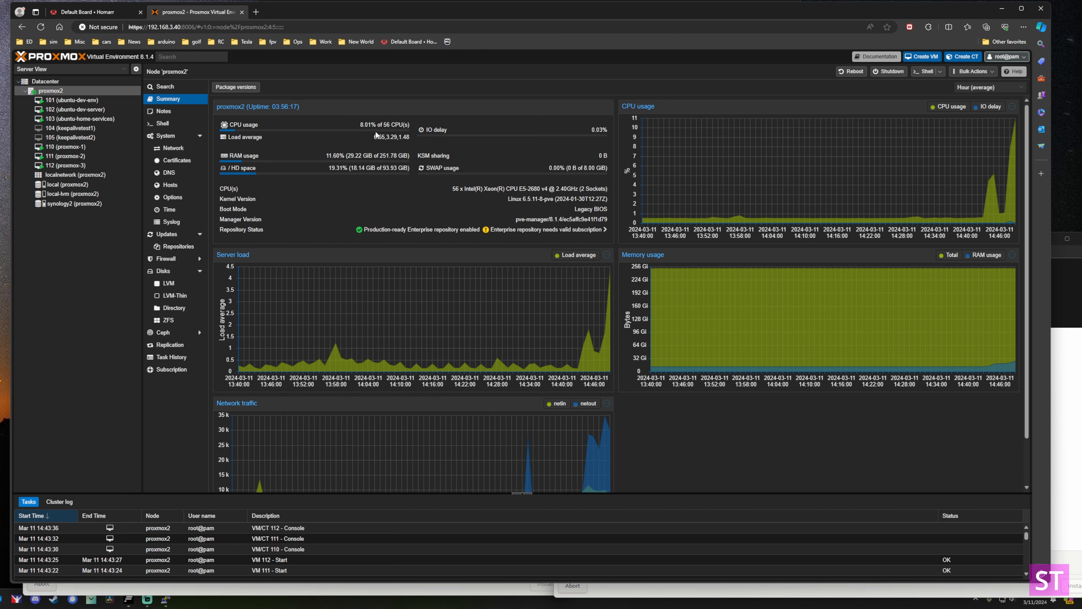
# Bring the proxmox-1 installer forward and reboot it after 'Installation successful!'.
pyautogui.hotkey('alt', 'Tab')
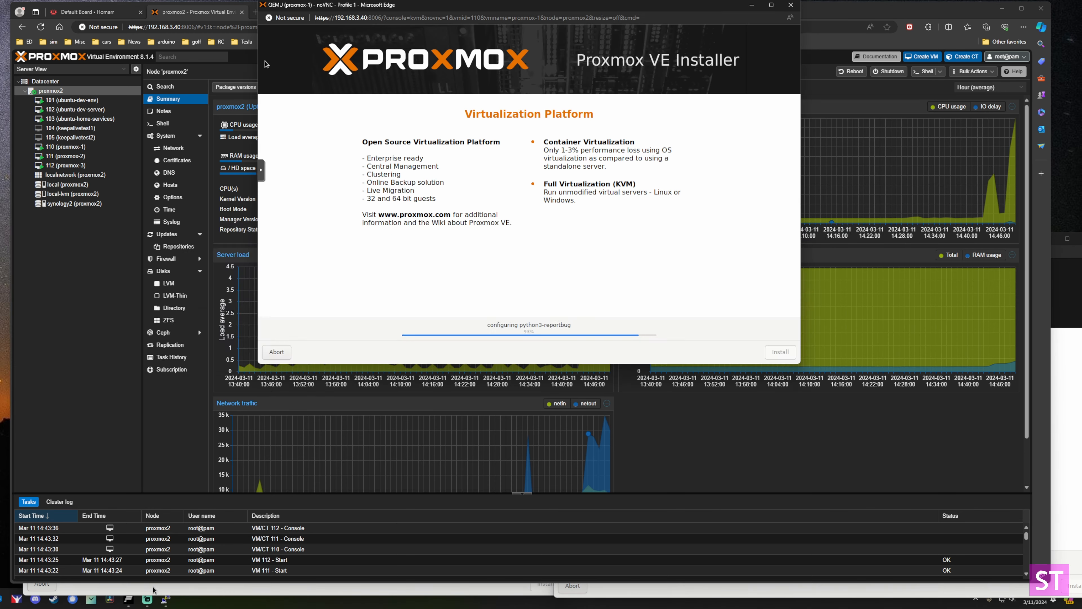
pyautogui.click(631, 590)
pyautogui.click(511, 590)
pyautogui.moveTo(567, 9); pyautogui.dragTo(776, 13)
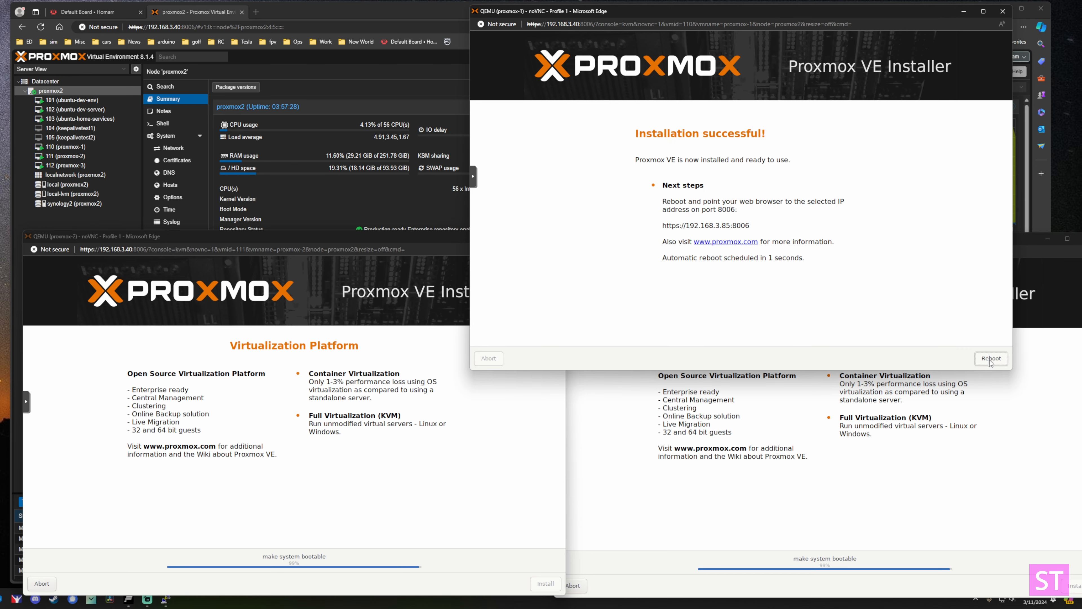
pyautogui.click(990, 362)
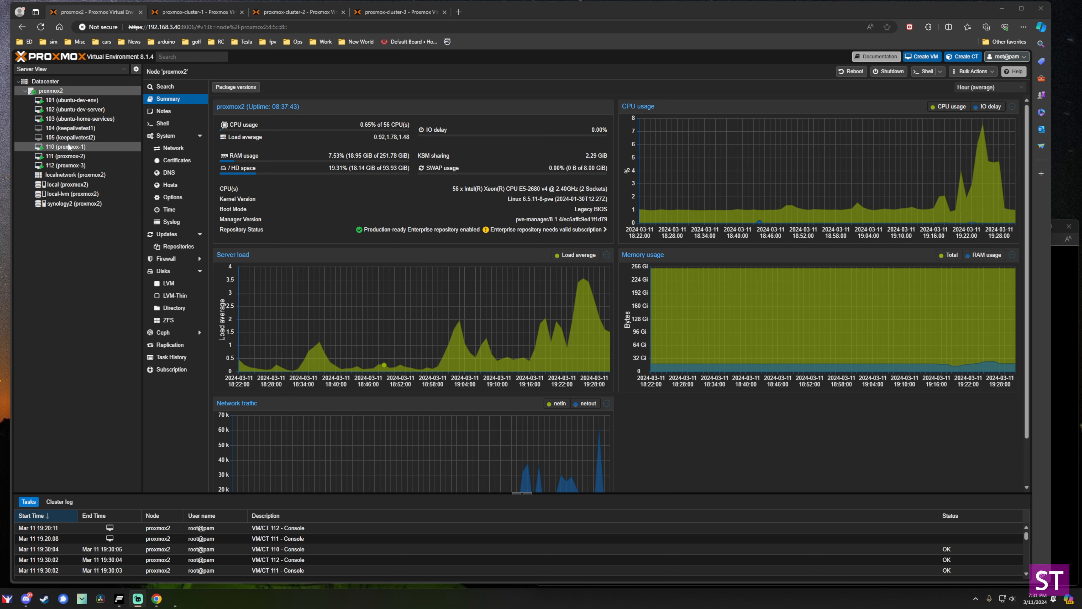
# Check the consoles of VM 110 (proxmox-1) and VM 111 (proxmox-2).
pyautogui.click(69, 146)
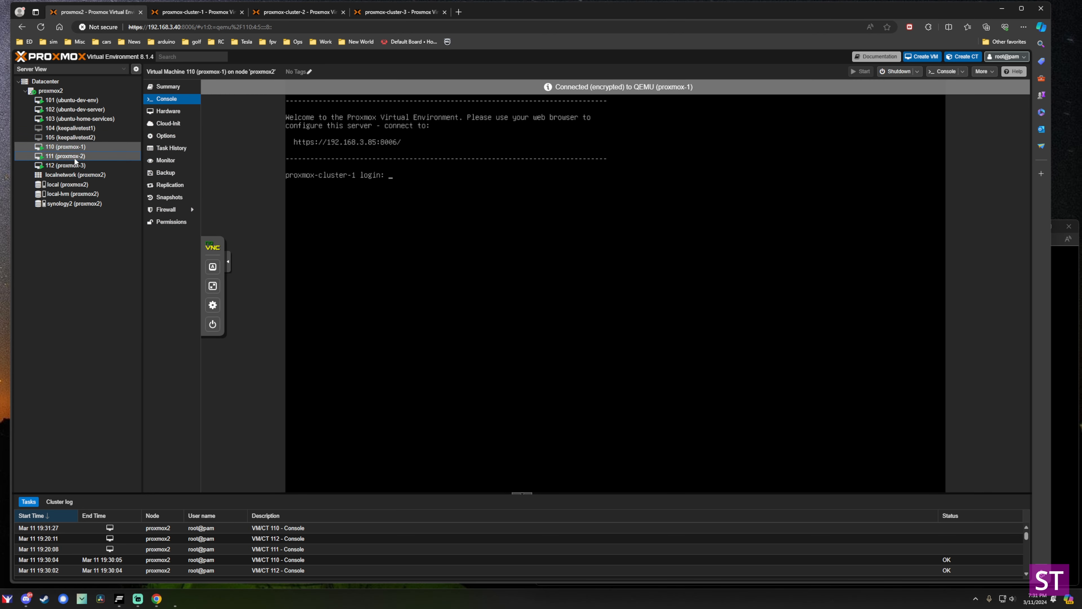
pyautogui.click(75, 160)
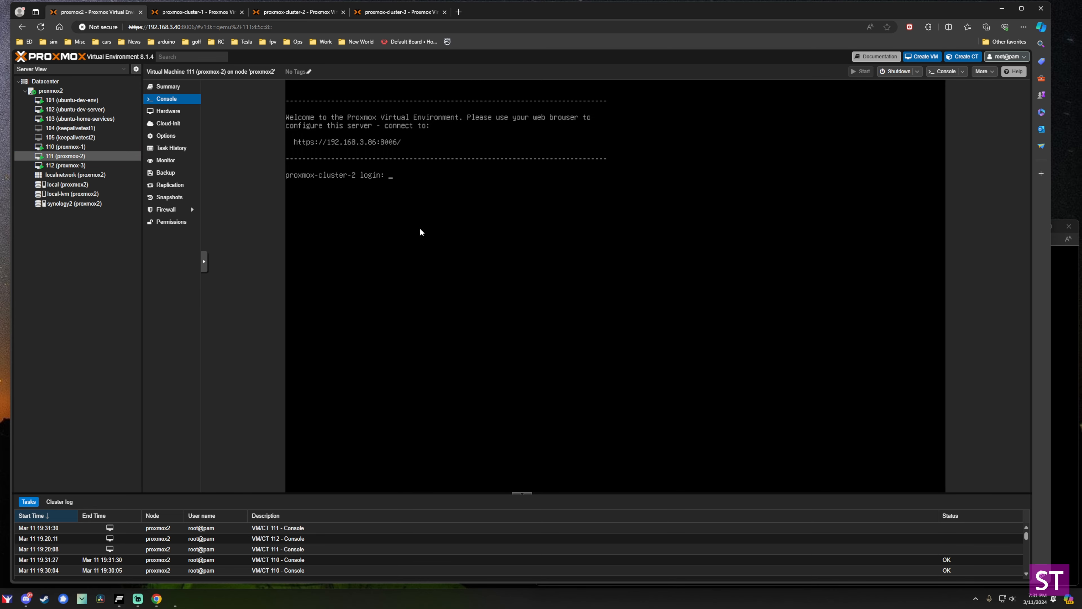
pyautogui.click(81, 147)
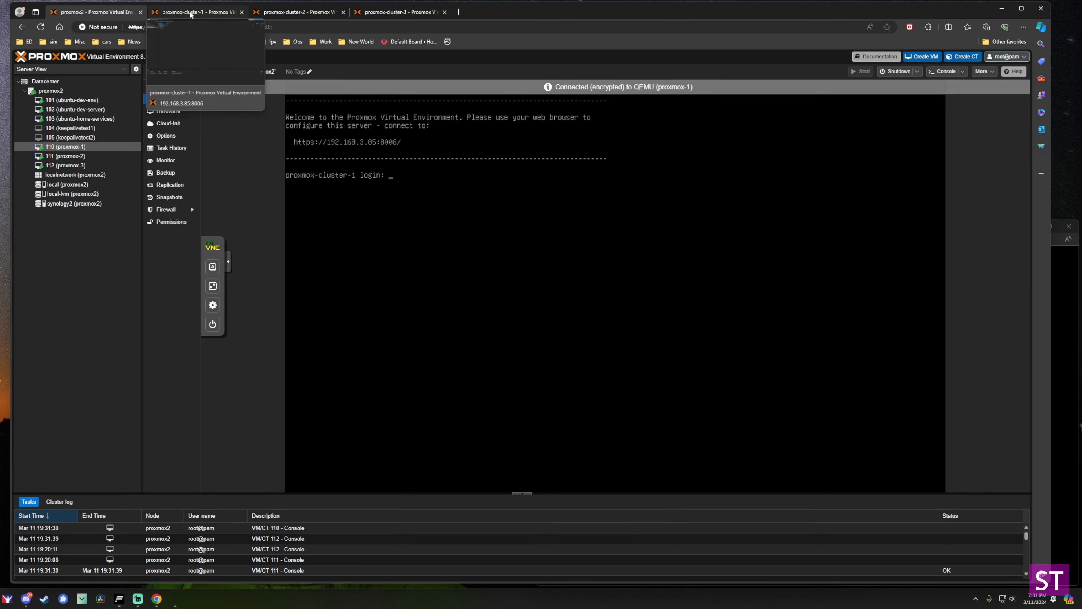
# On proxmox-cluster-1's web interface, show Datacenter > Cluster, which reports a standalone node.
pyautogui.click(190, 13)
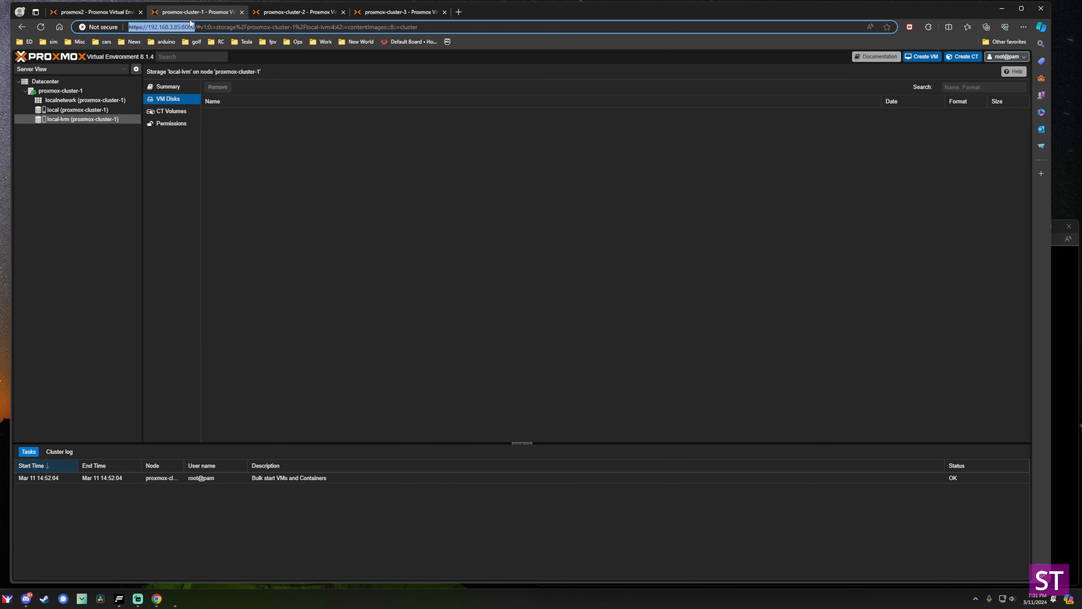
pyautogui.click(297, 12)
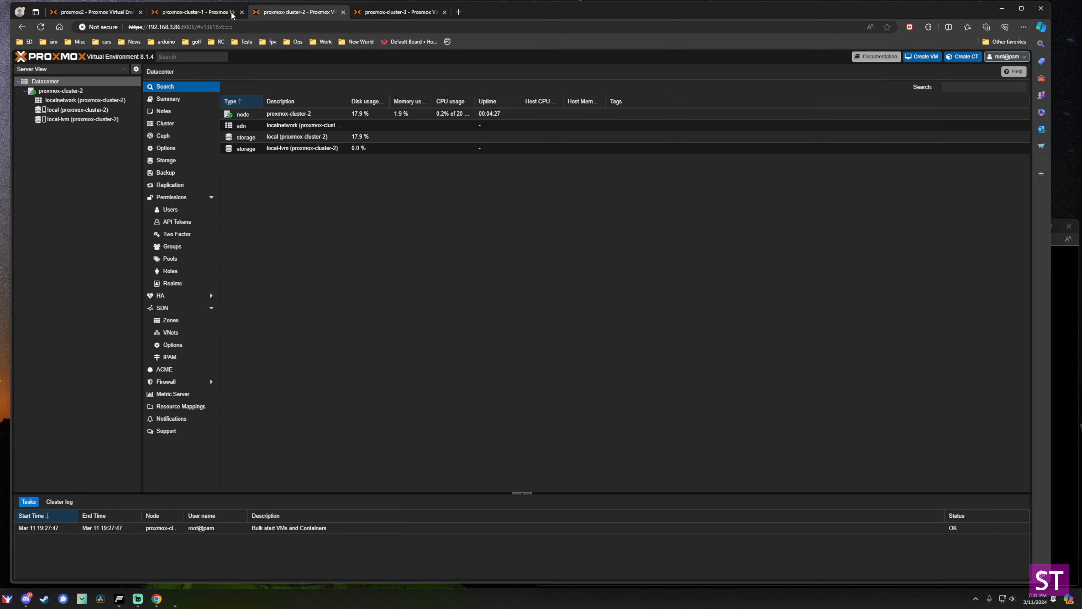
pyautogui.click(199, 13)
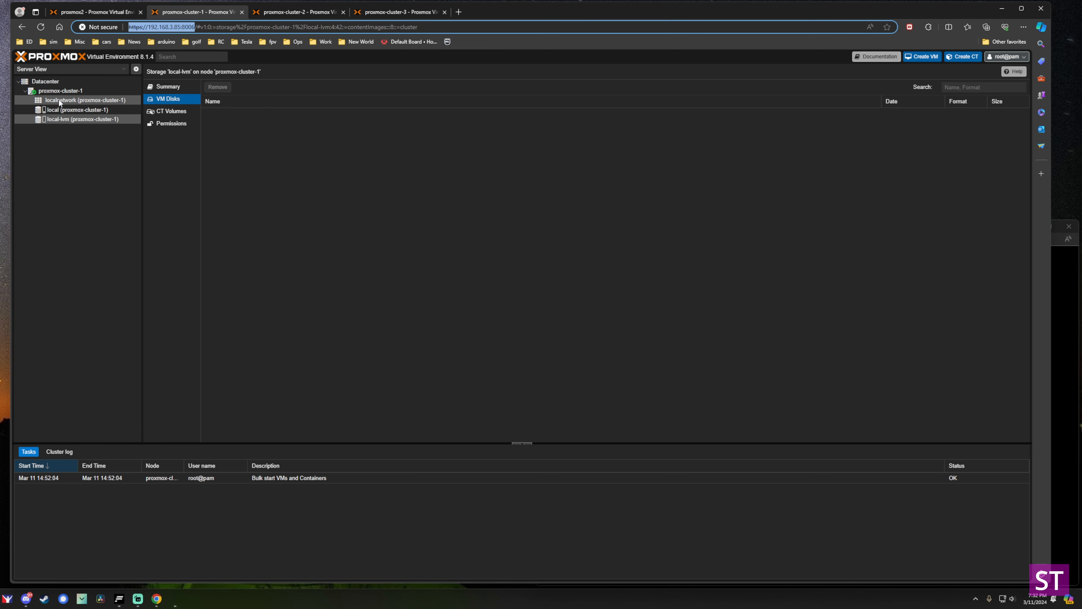
pyautogui.click(37, 93)
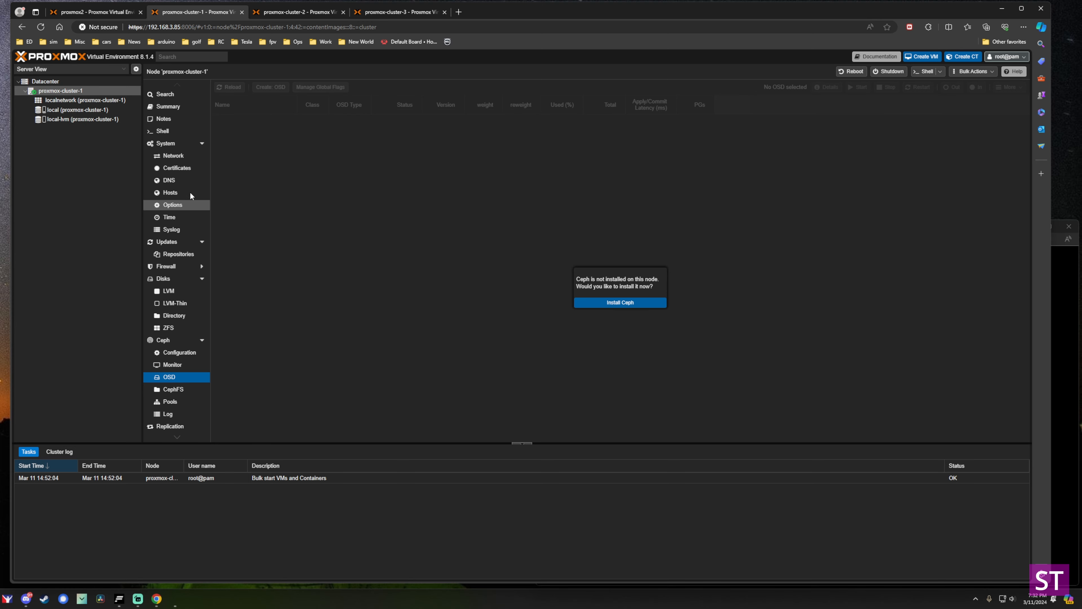
pyautogui.click(60, 84)
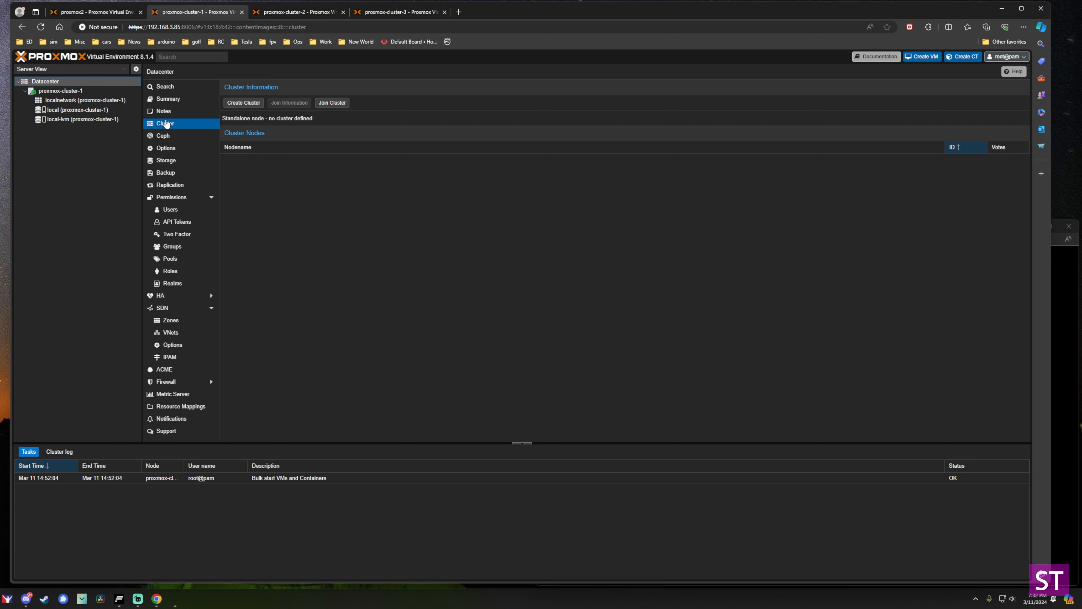
# Create cluster 'cluster-1' on link 0 address 192.168.3.85.
pyautogui.click(247, 103)
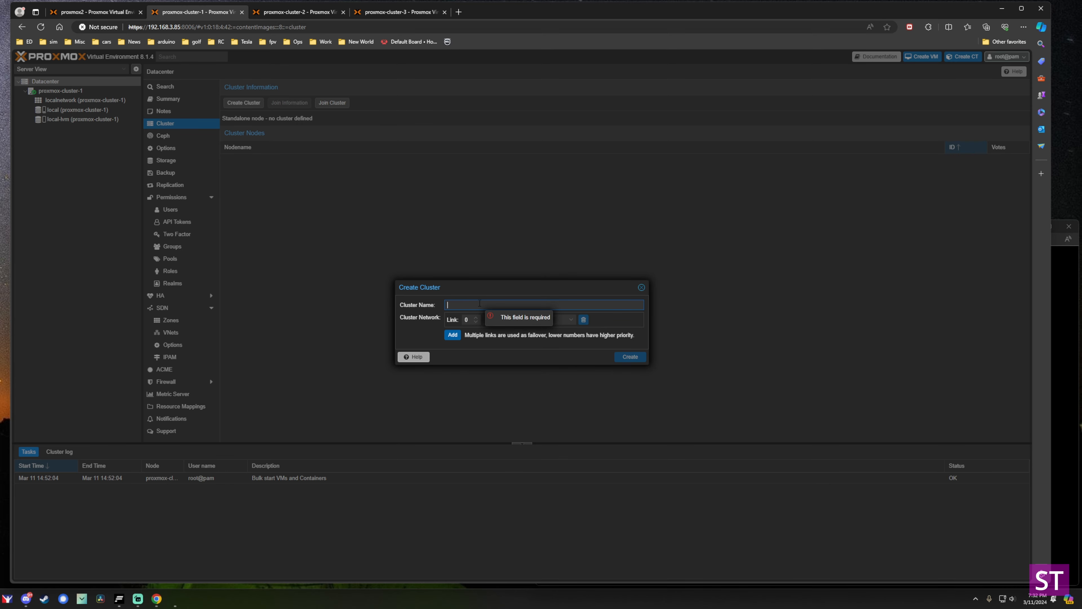
pyautogui.write('cluster-1')
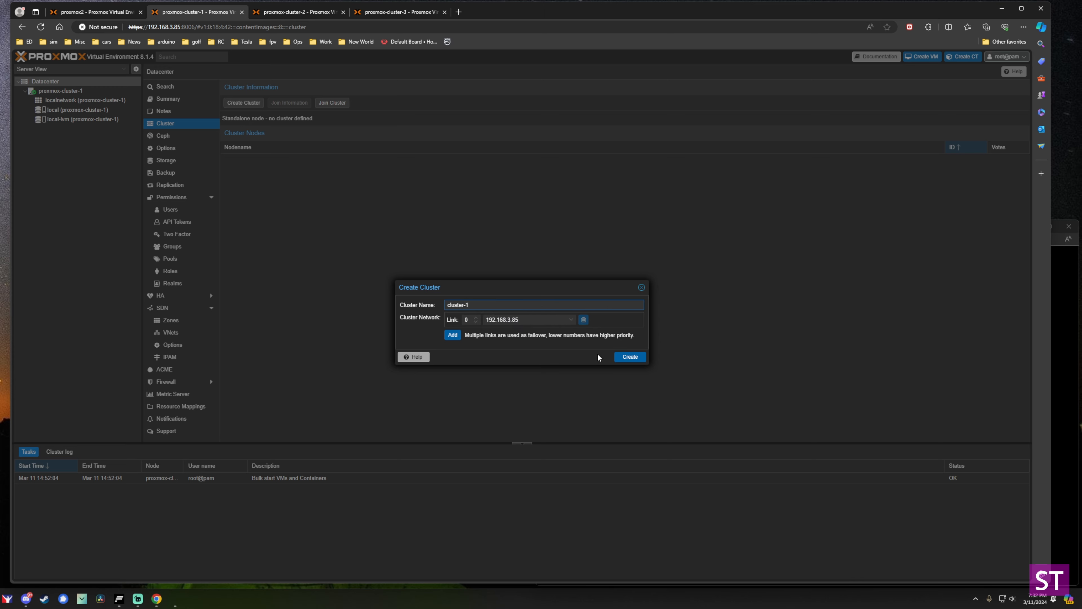
pyautogui.click(627, 358)
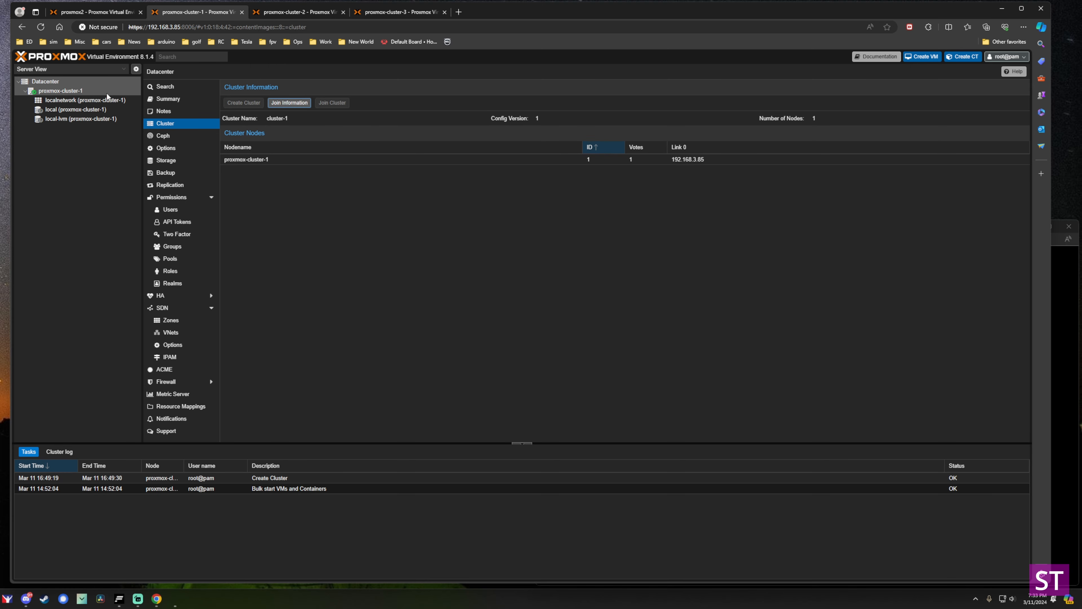
# Copy cluster-1's join information from proxmox-cluster-1.
pyautogui.click(76, 90)
pyautogui.click(45, 81)
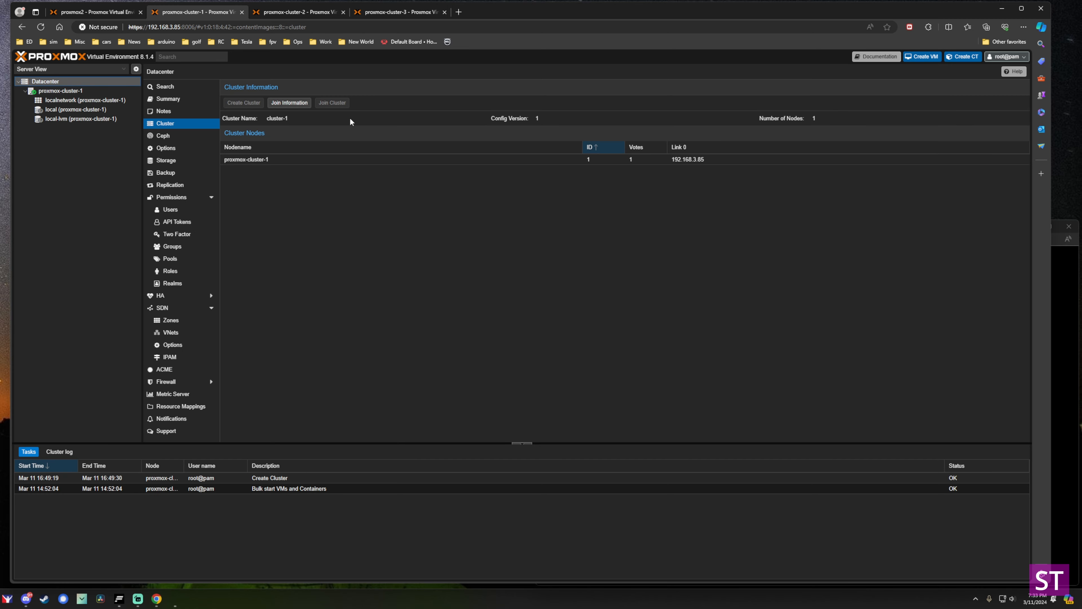
pyautogui.click(288, 103)
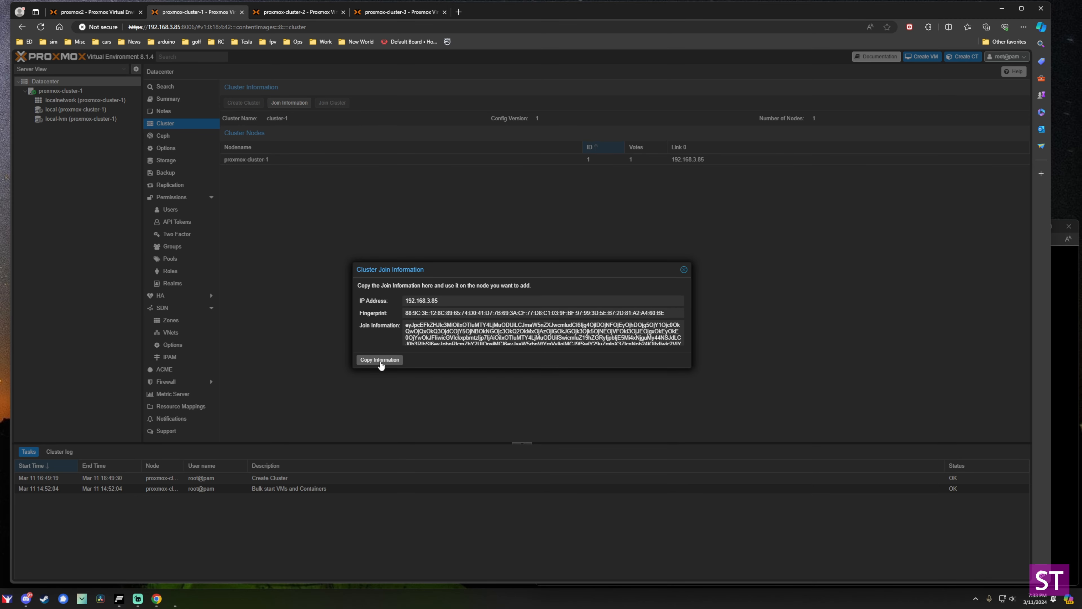
pyautogui.click(380, 361)
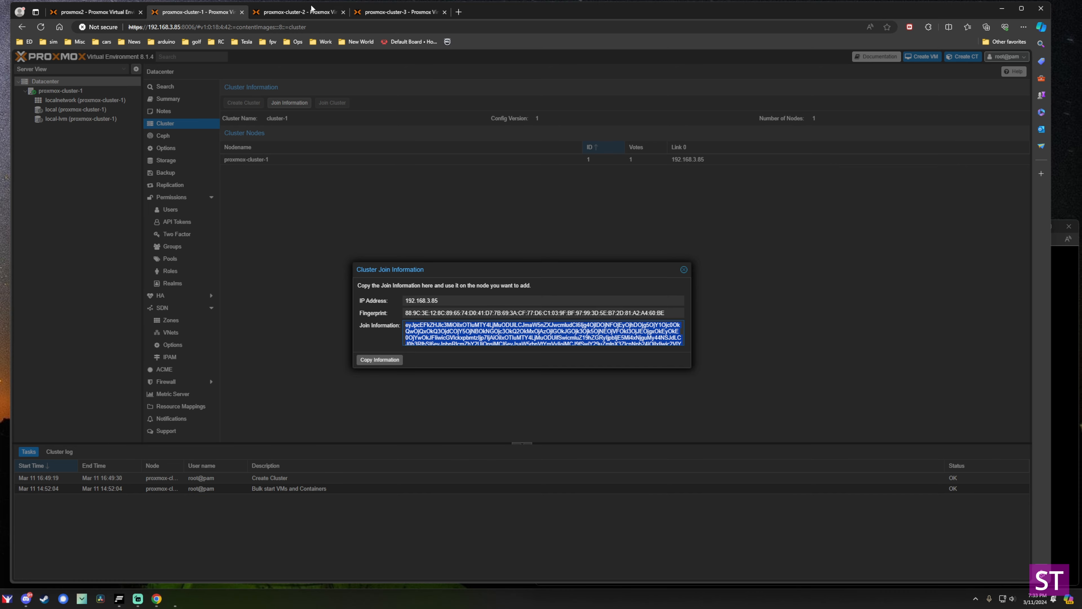
# Join proxmox-cluster-2 to cluster-1 using the pasted join info and the peer's root password.
pyautogui.click(305, 13)
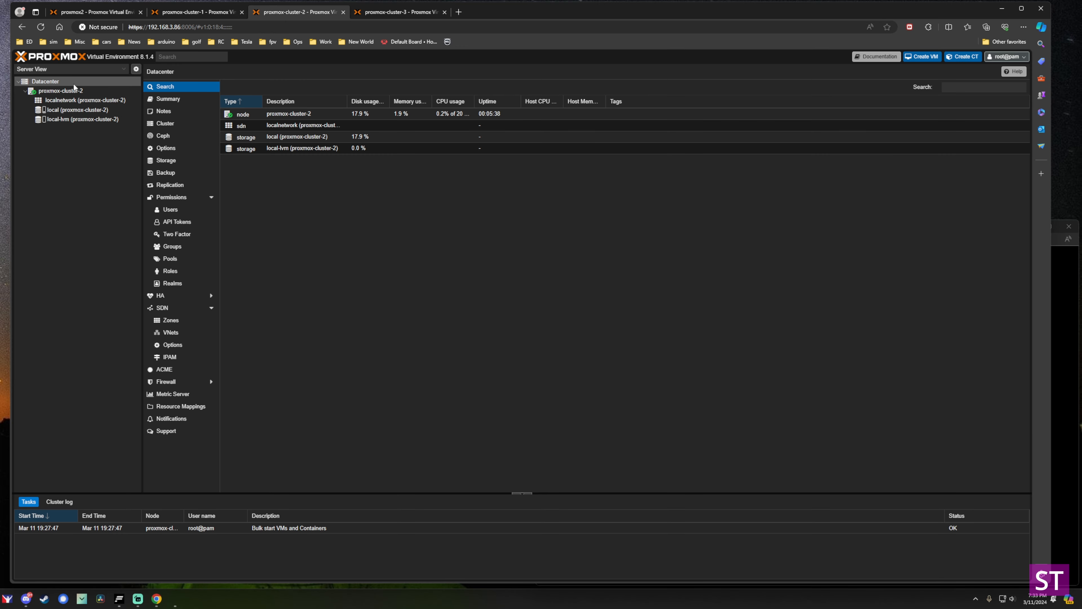
pyautogui.click(165, 123)
pyautogui.click(332, 104)
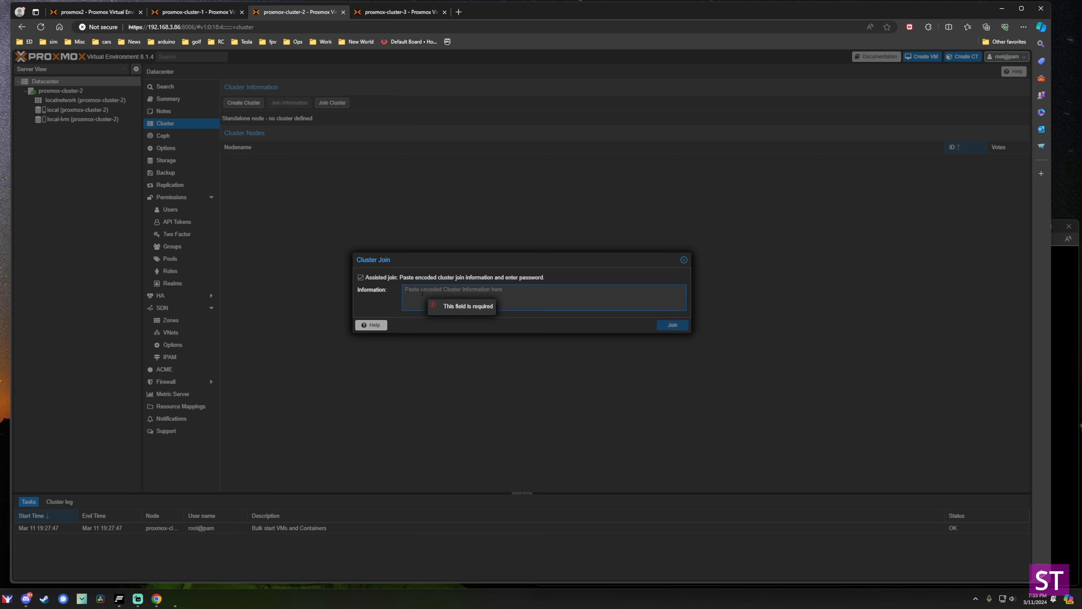
pyautogui.hotkey('ctrl', 'v')
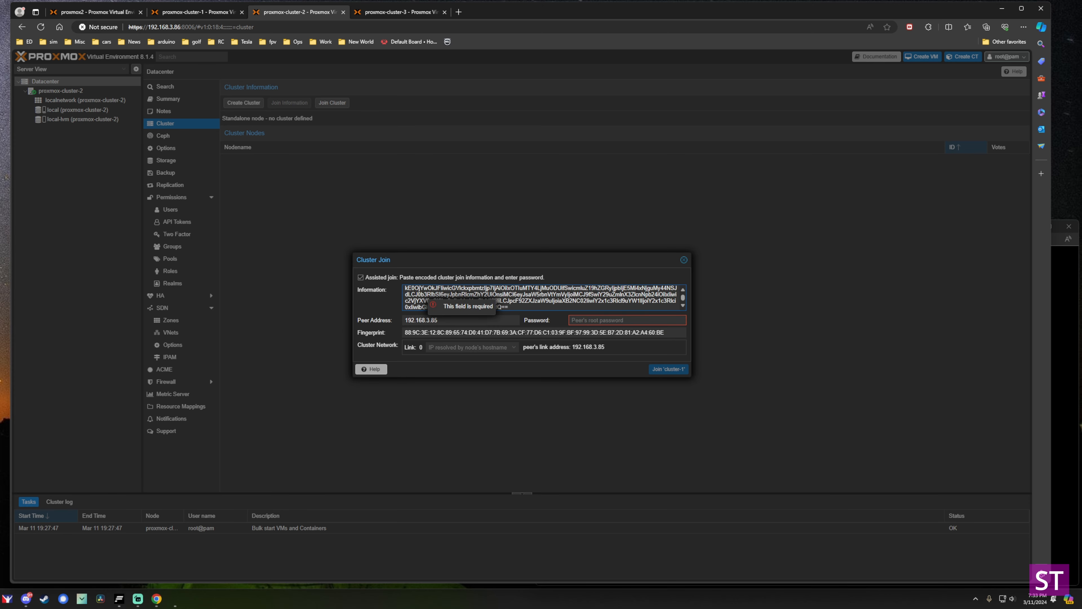
pyautogui.click(601, 320)
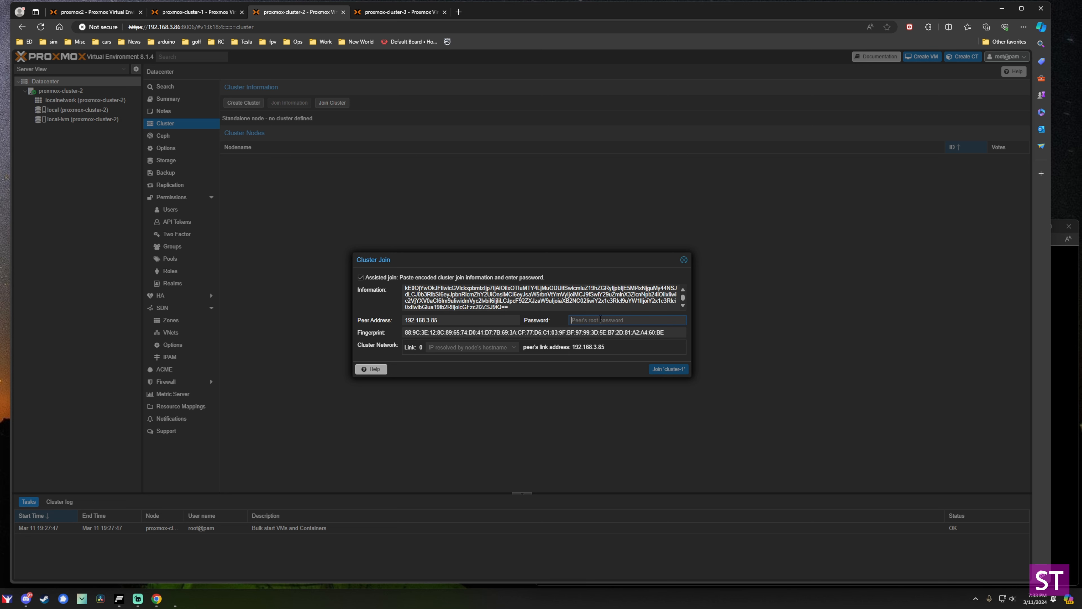
pyautogui.write('p')
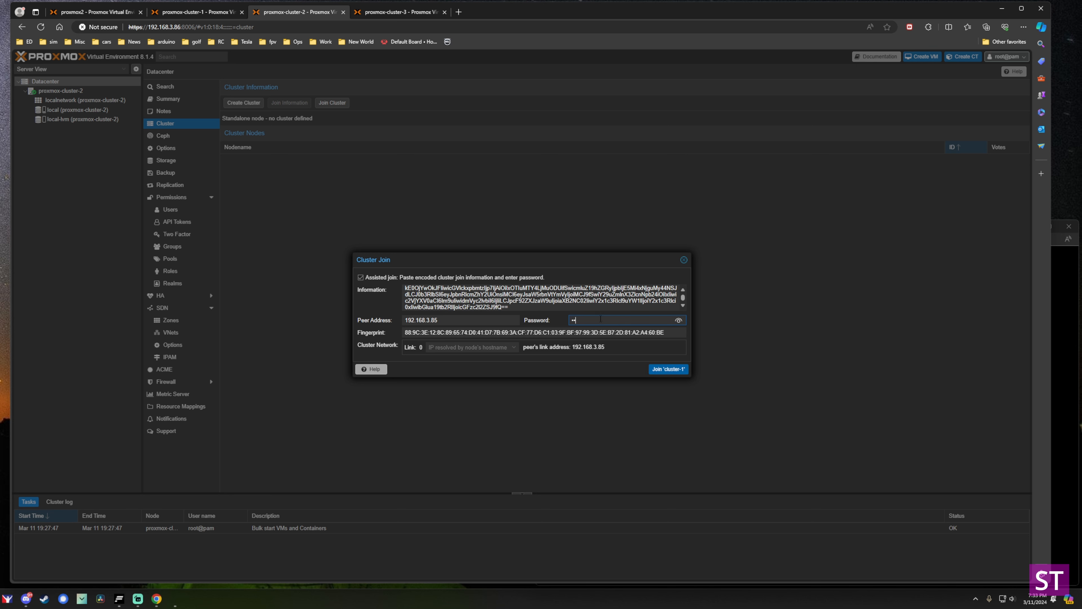
pyautogui.write('•••••')
pyautogui.click(667, 371)
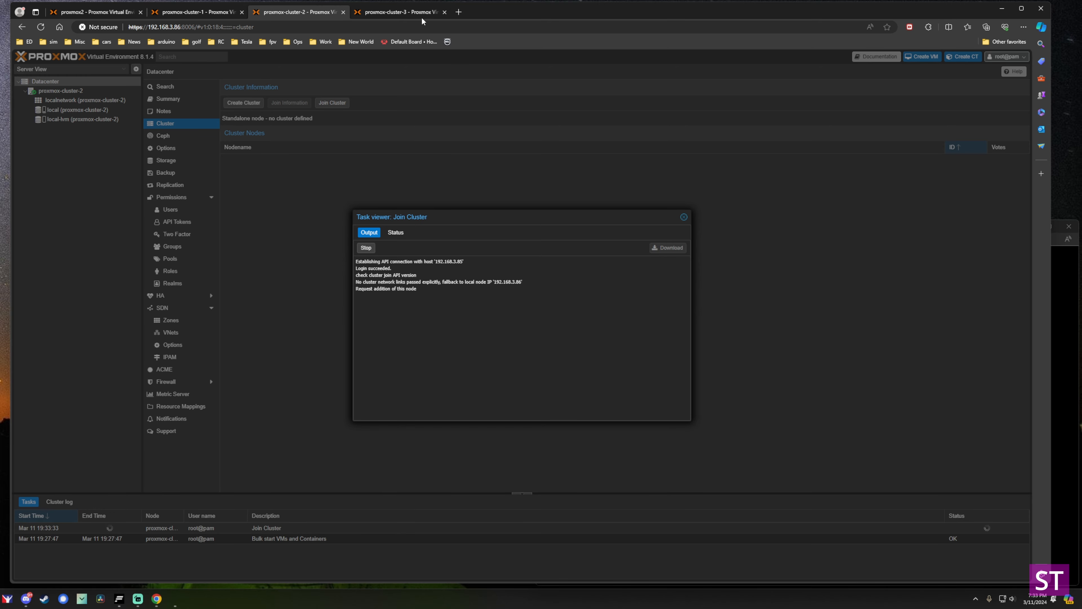
pyautogui.click(402, 16)
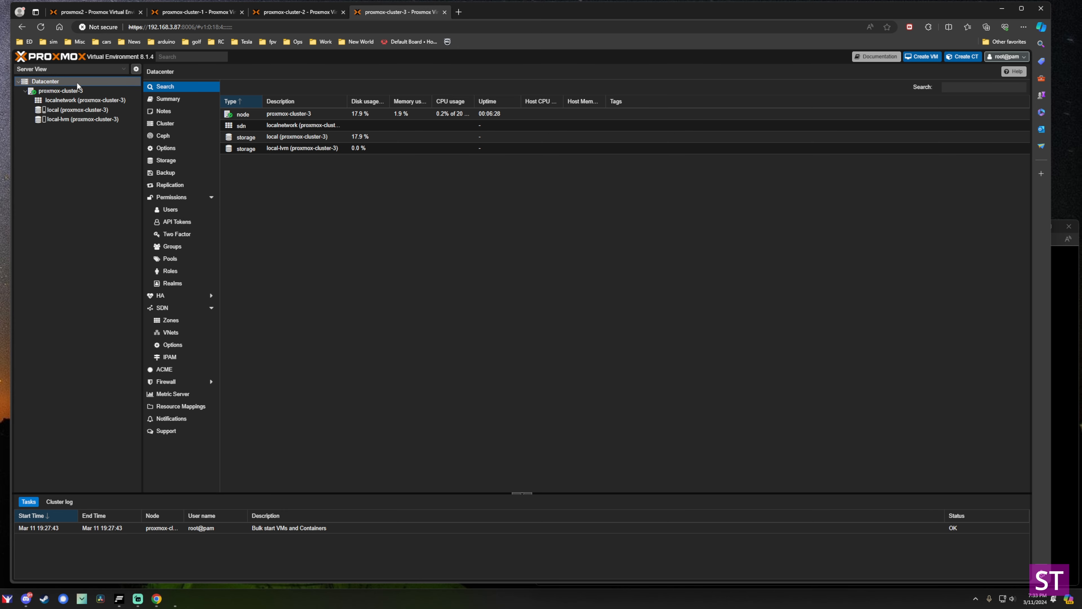
# Join proxmox-cluster-3 to cluster-1 with the pasted join info and the peer's root password.
pyautogui.click(170, 123)
pyautogui.click(332, 103)
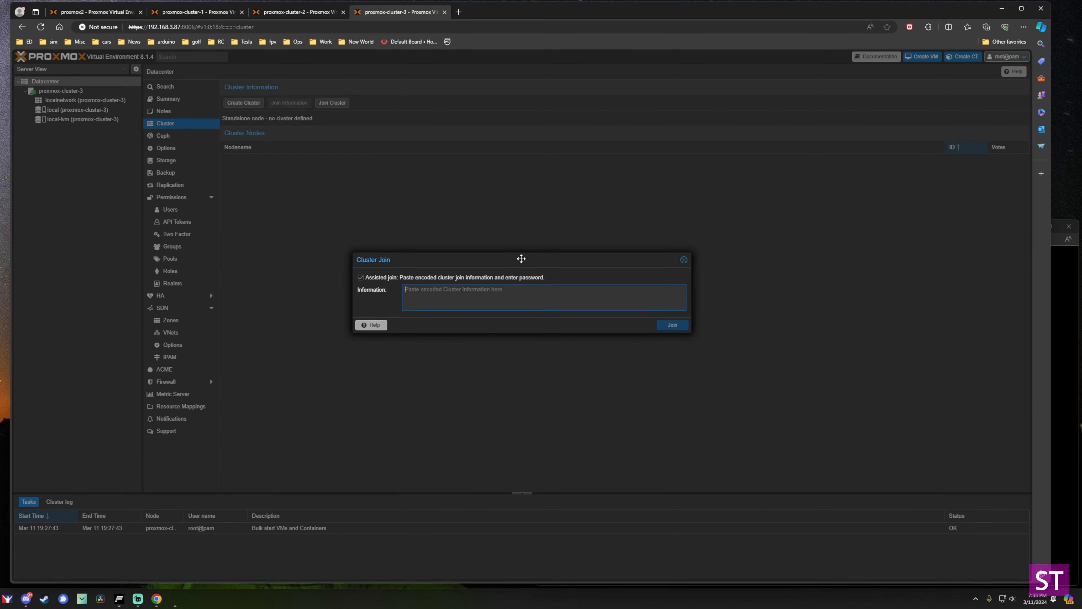
pyautogui.hotkey('ctrl', 'v')
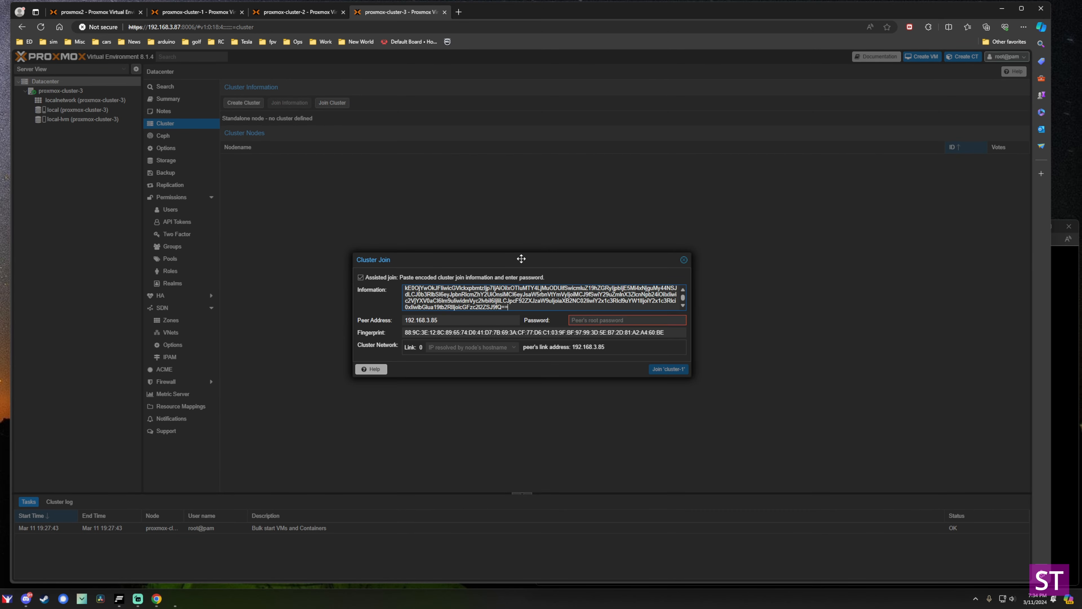
pyautogui.click(587, 321)
pyautogui.write('••••••••')
pyautogui.click(667, 370)
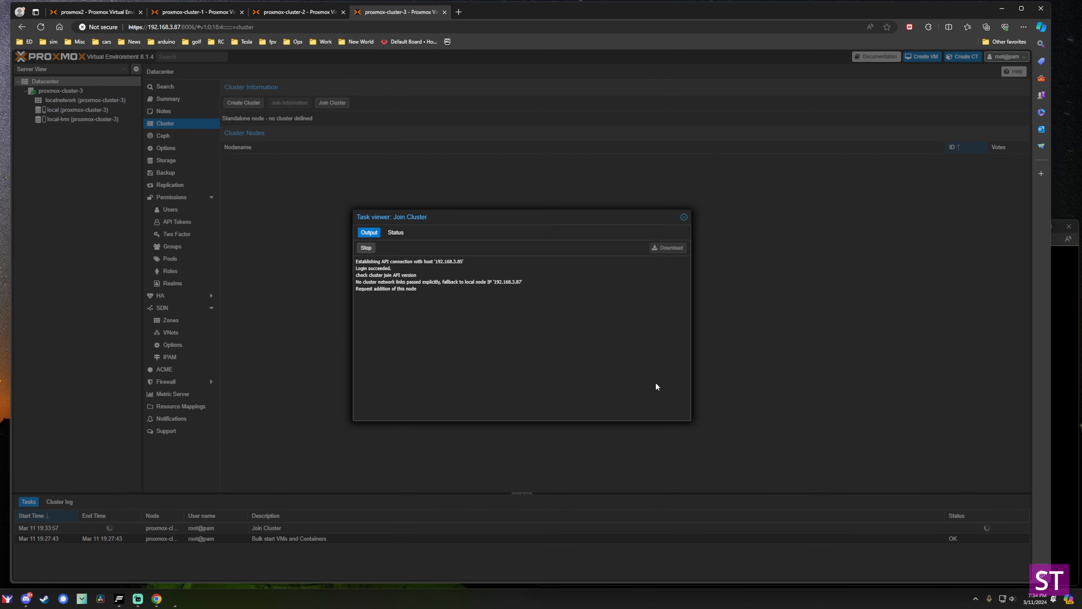
# Check join progress on each node and close cluster-1's Join Information dialog.
pyautogui.click(297, 13)
pyautogui.click(398, 15)
pyautogui.click(291, 13)
pyautogui.click(426, 13)
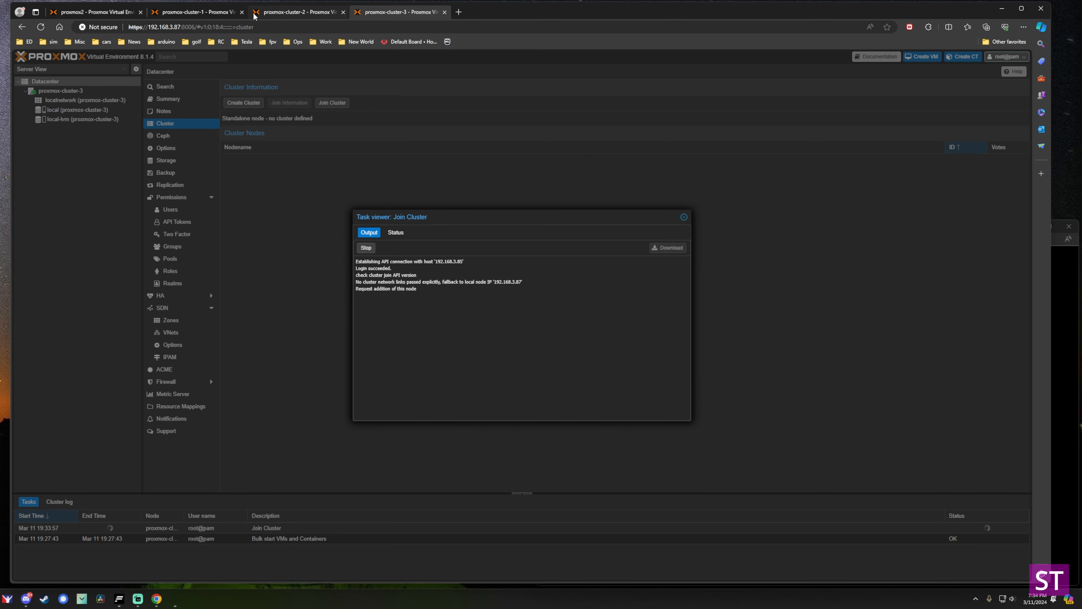
pyautogui.click(221, 13)
pyautogui.click(687, 267)
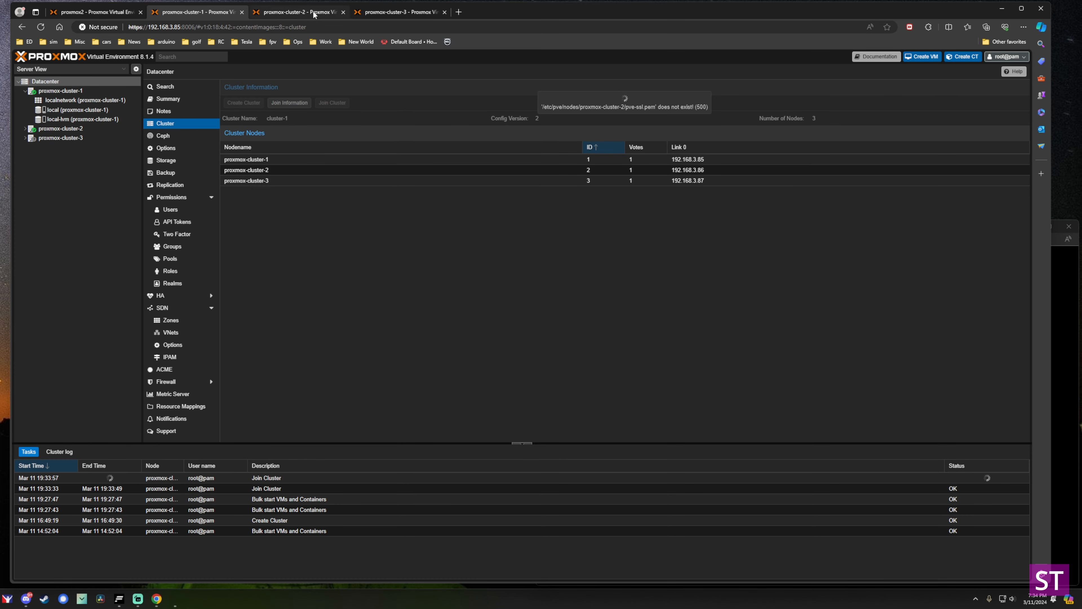
# Close the join task logs and reconnect to the nodes past their certificate warnings.
pyautogui.click(298, 12)
pyautogui.click(684, 217)
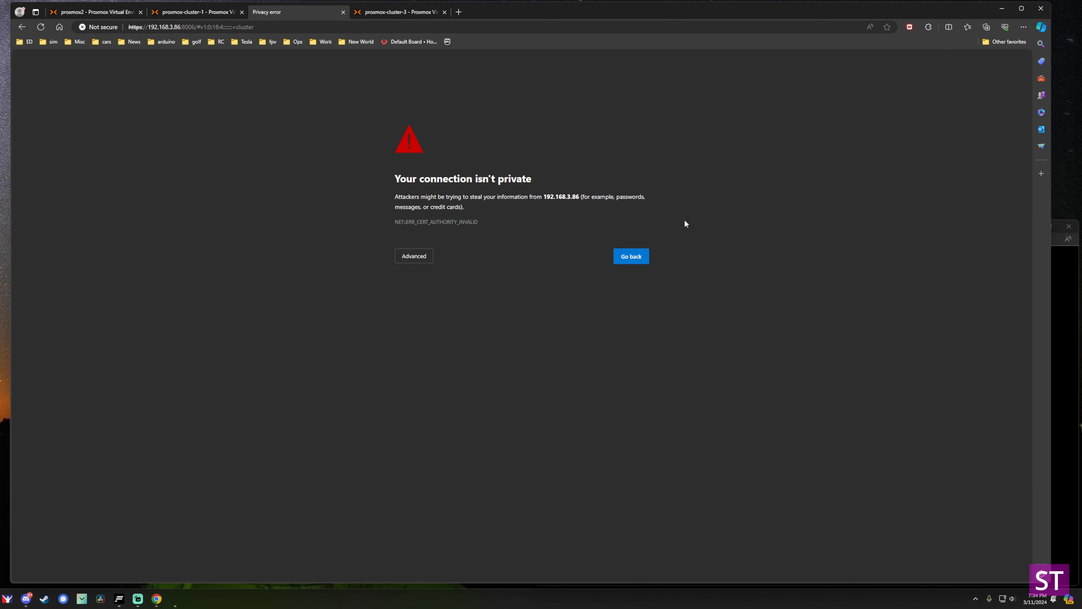
pyautogui.click(412, 257)
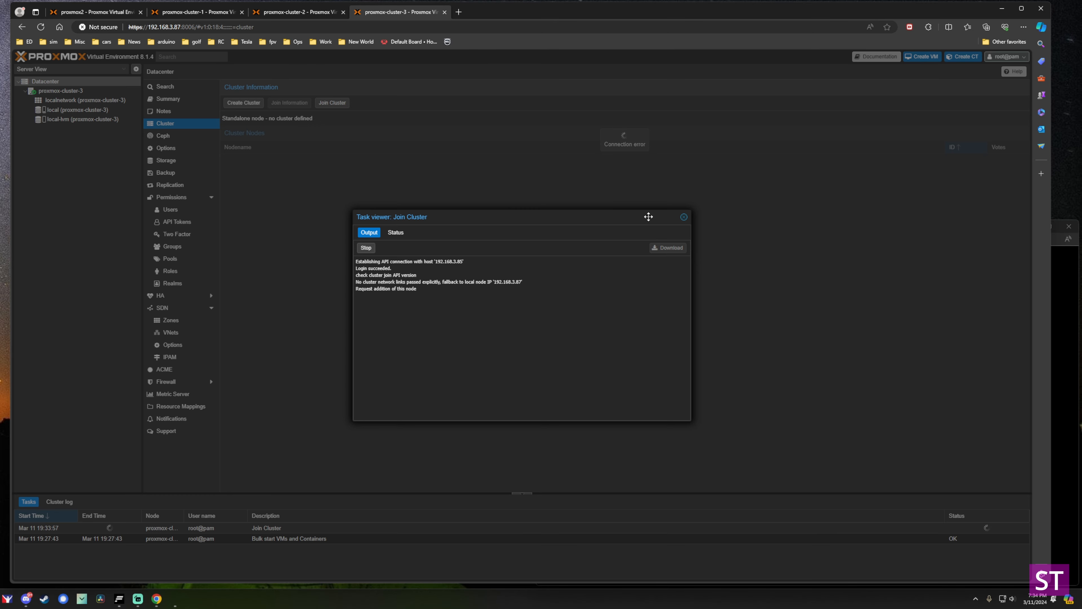
pyautogui.click(685, 217)
pyautogui.press('F5')
pyautogui.click(421, 256)
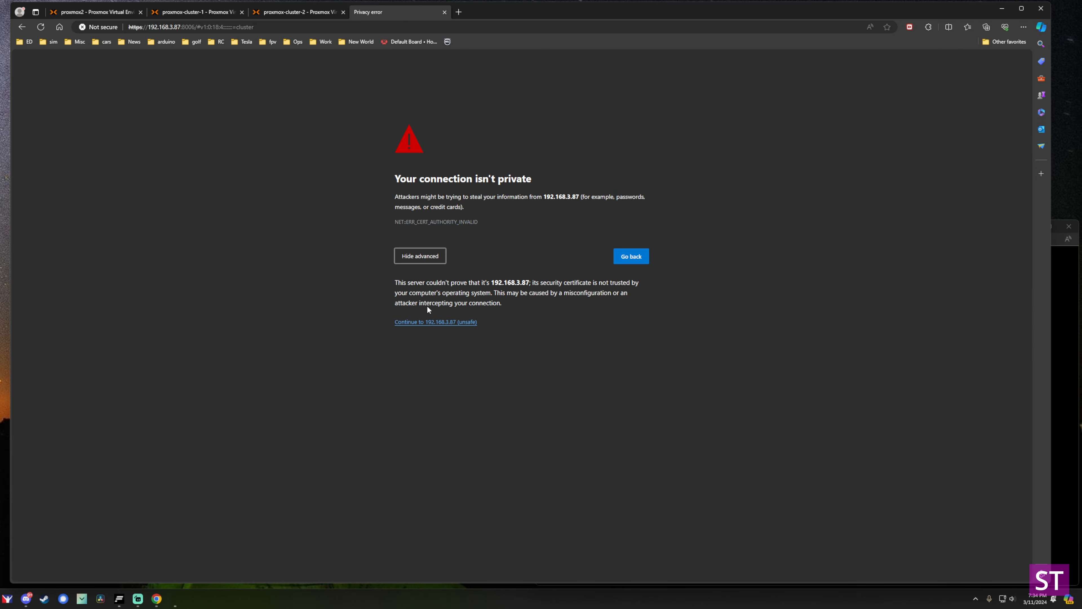
pyautogui.click(426, 321)
pyautogui.click(317, 13)
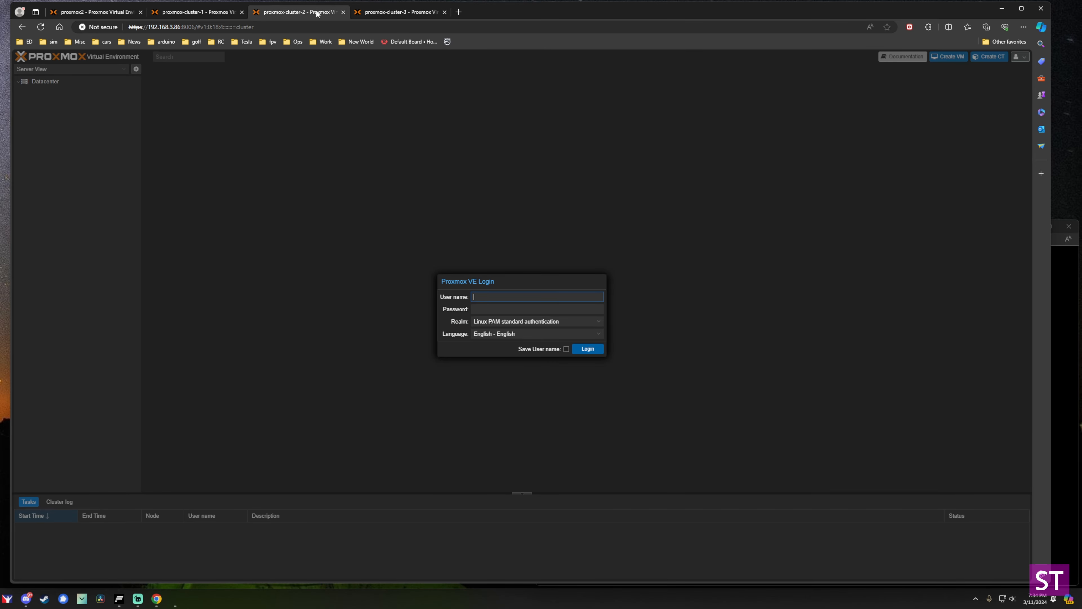
pyautogui.click(183, 13)
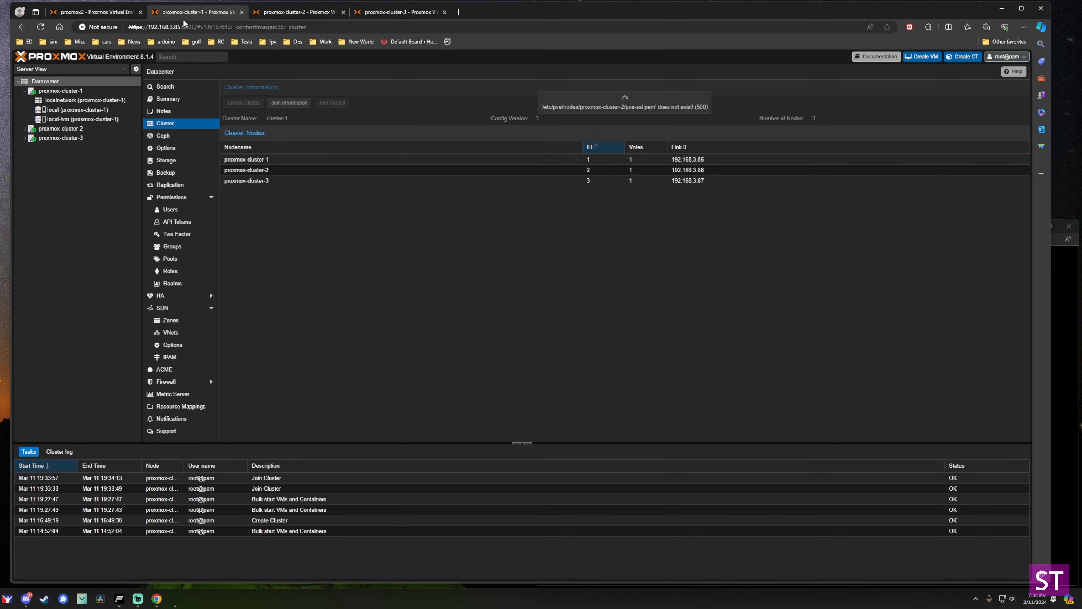
# Expand proxmox-cluster-2 and -3 in the tree and open proxmox-cluster-1's Ceph OSD page.
pyautogui.click(24, 128)
pyautogui.click(25, 166)
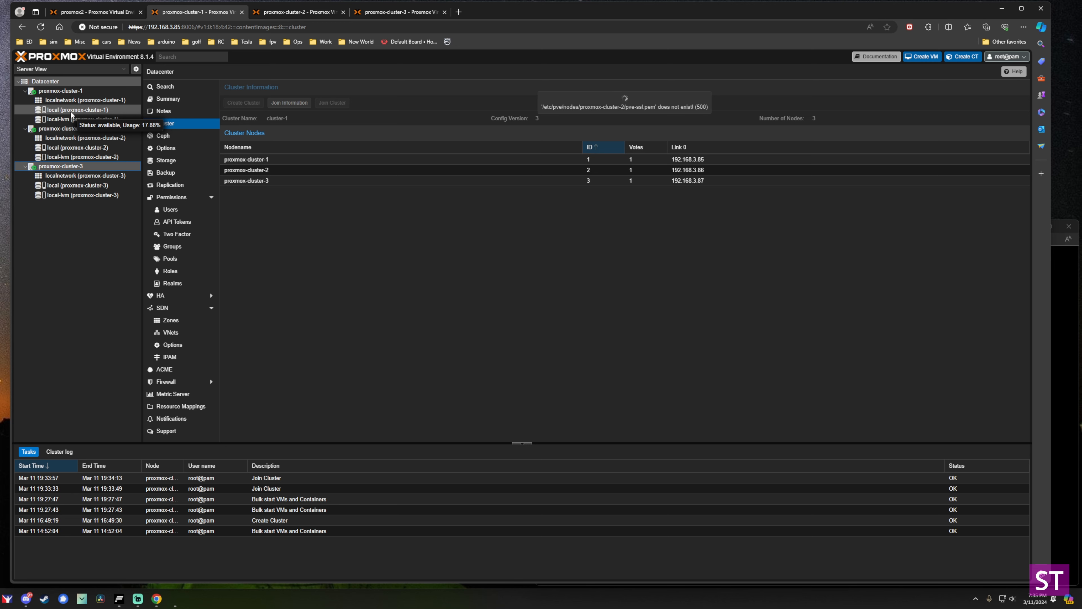
pyautogui.click(63, 91)
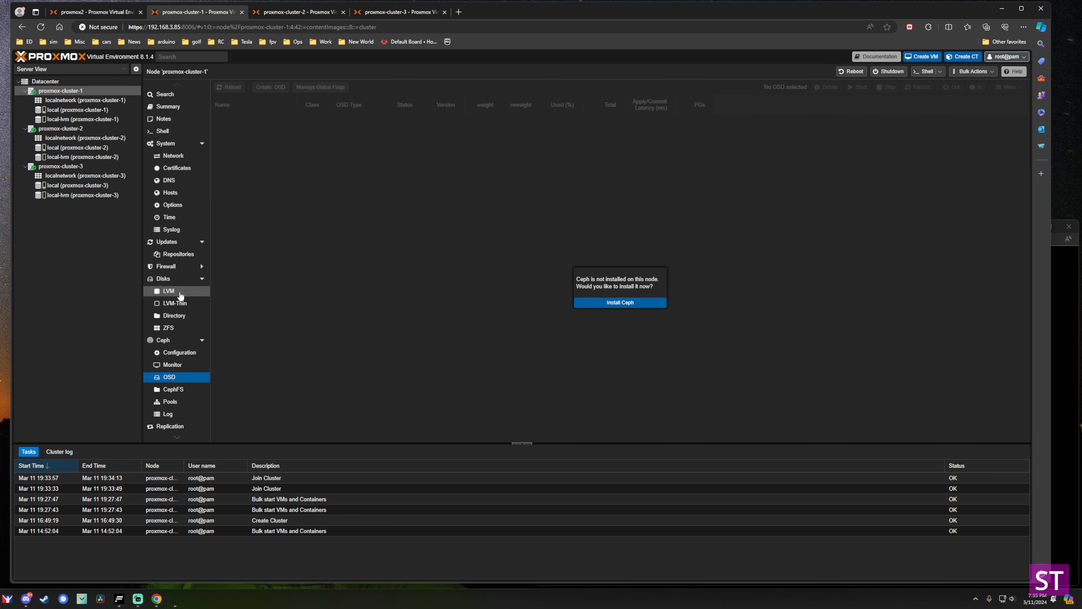
pyautogui.click(46, 91)
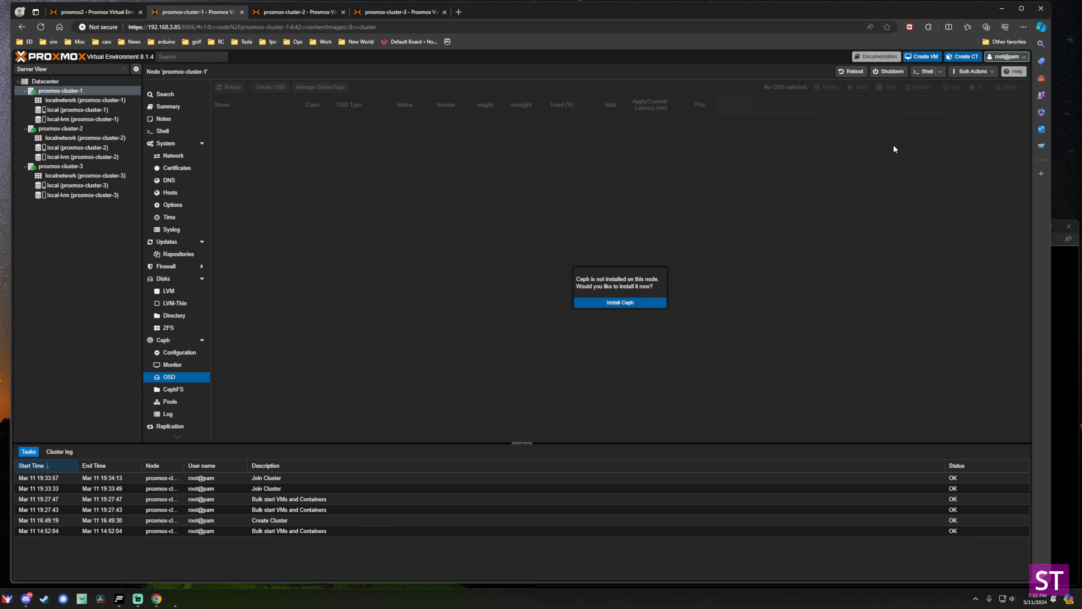
# Upload ubuntu-22.04.4-live-server-amd64.iso to proxmox-cluster-1's local ISO Images storage.
pyautogui.click(80, 109)
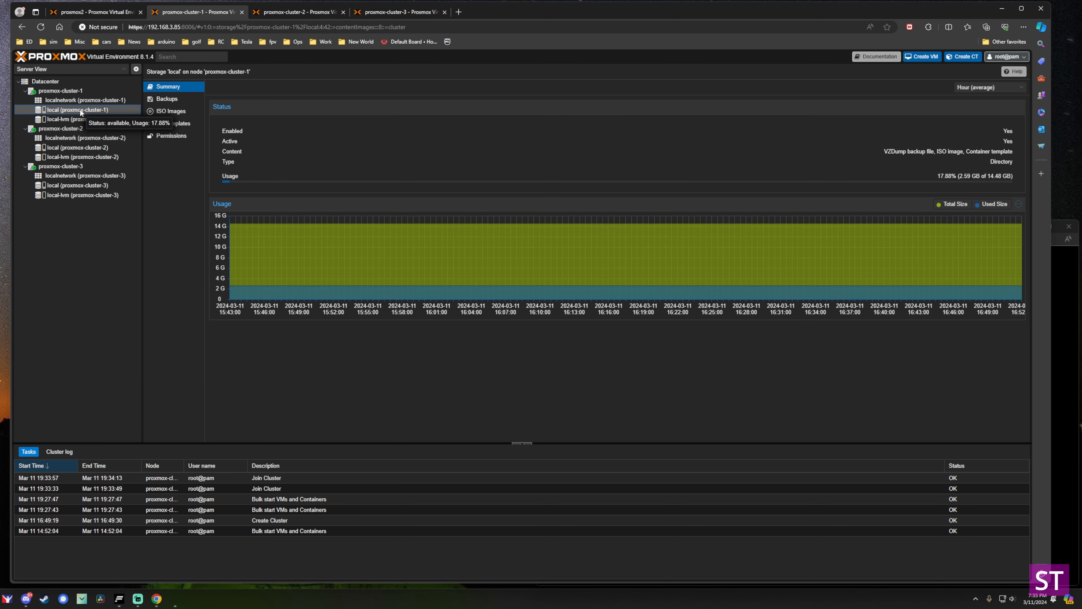
pyautogui.click(170, 110)
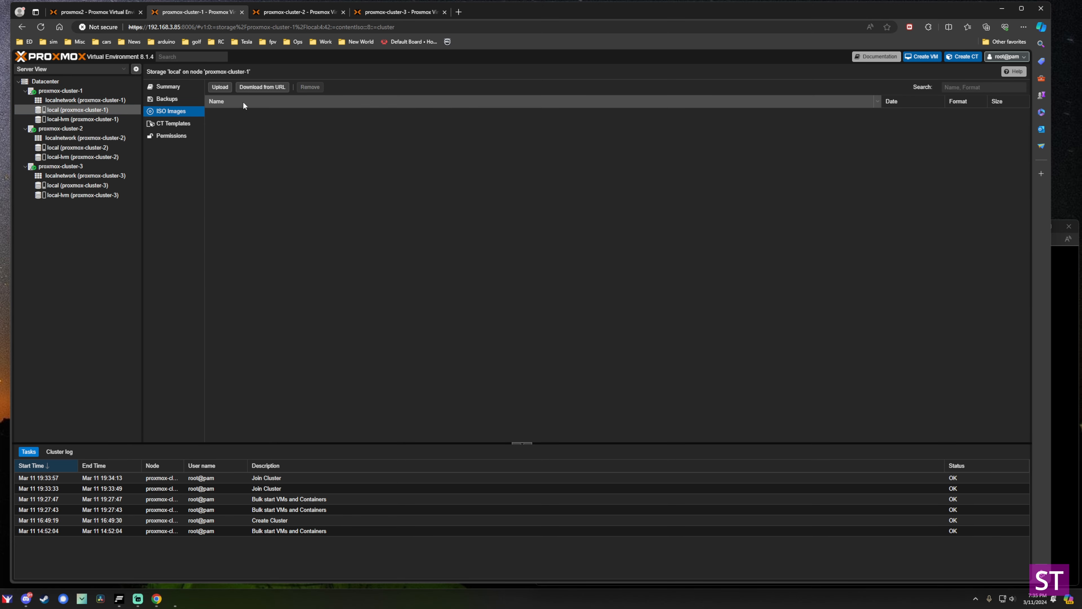
pyautogui.click(220, 87)
pyautogui.click(588, 372)
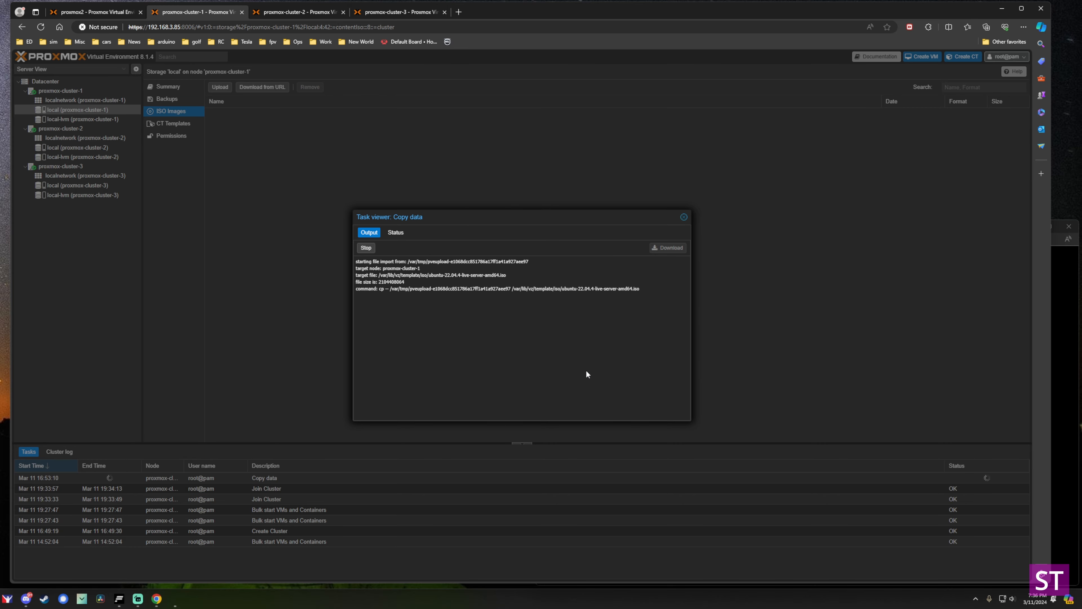
pyautogui.press('Escape')
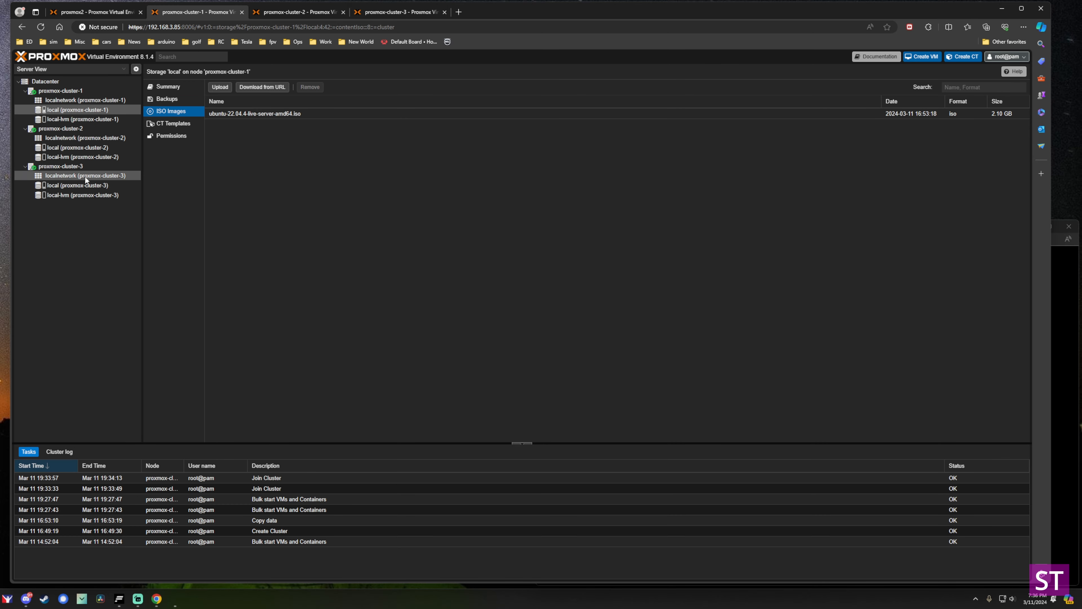
pyautogui.click(68, 91)
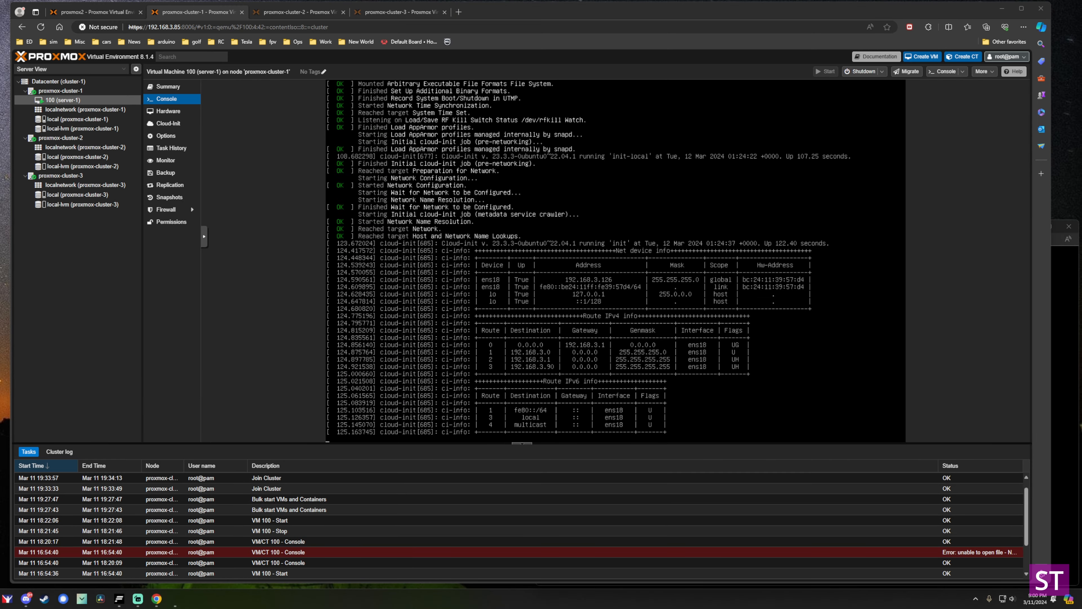
# Log in to test-server-1 in VM 100's console with the user's credentials.
pyautogui.click(438, 146)
pyautogui.press('Return')
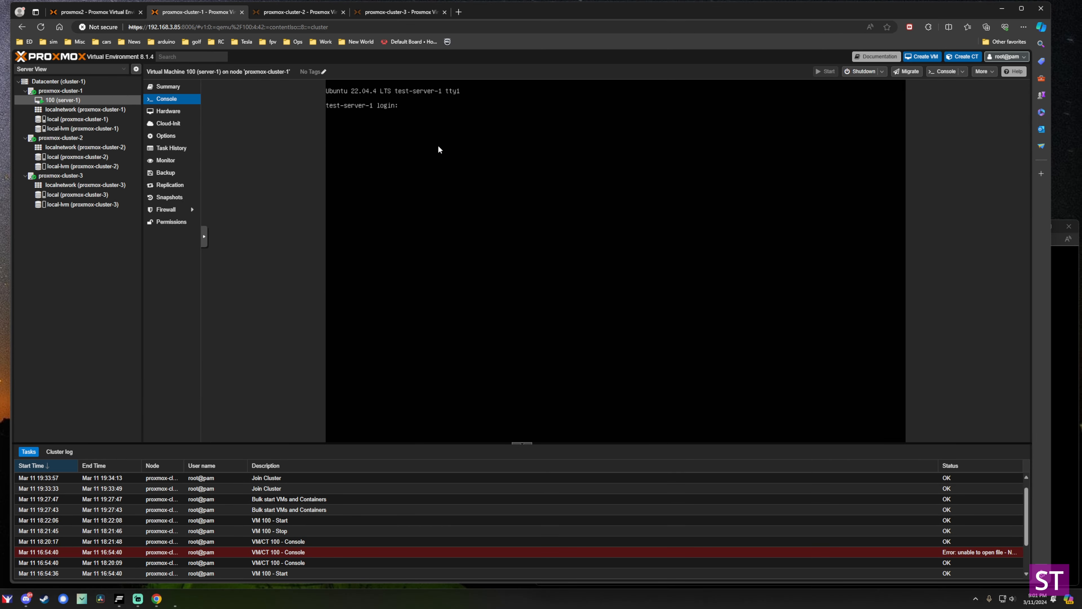
pyautogui.press('Return')
pyautogui.press('Return')
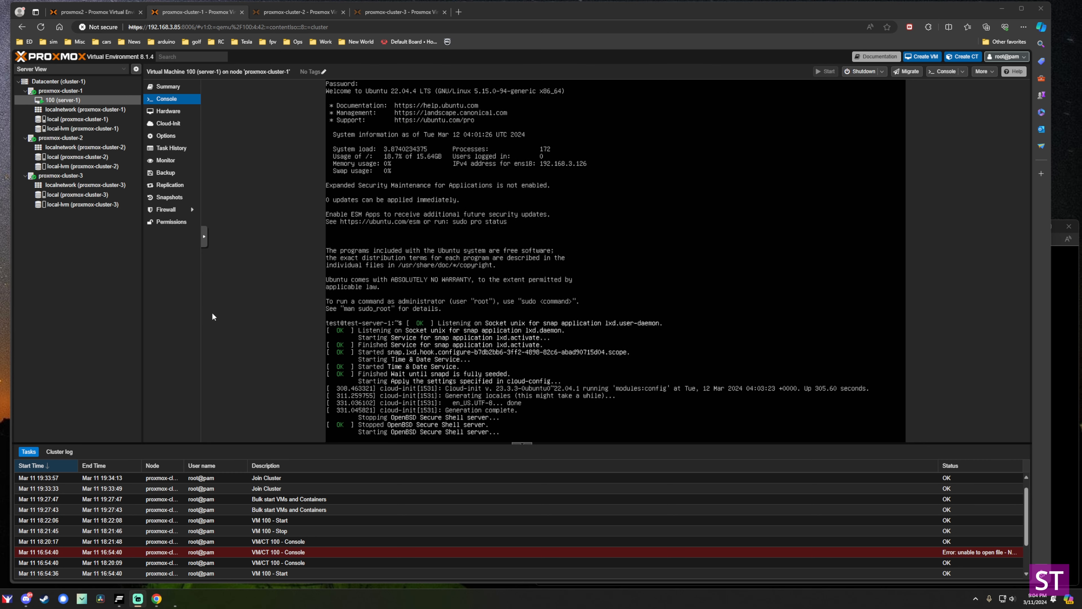
pyautogui.click(98, 14)
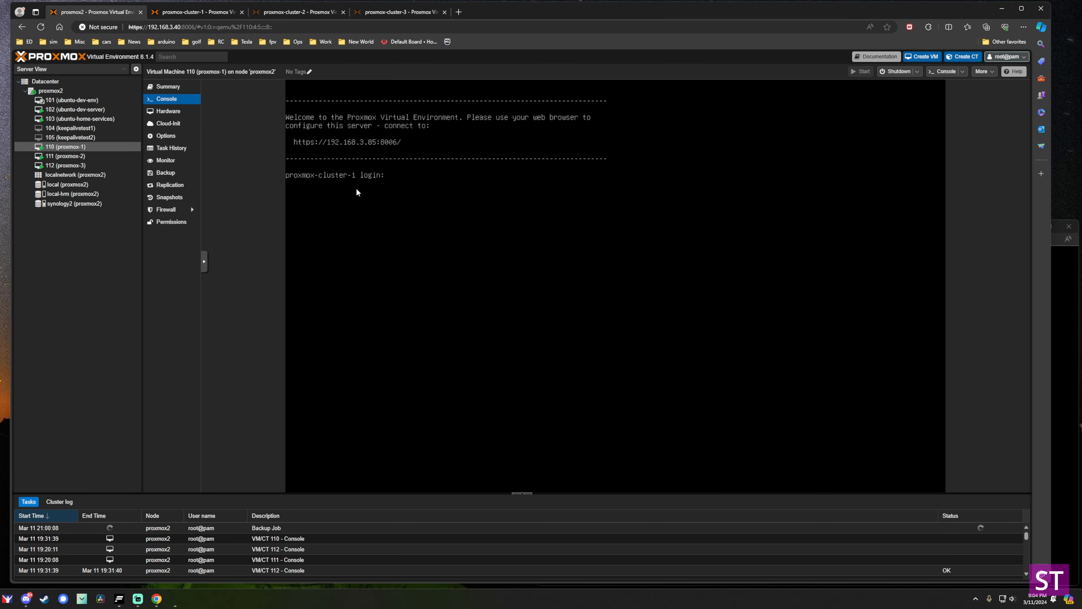
pyautogui.click(63, 89)
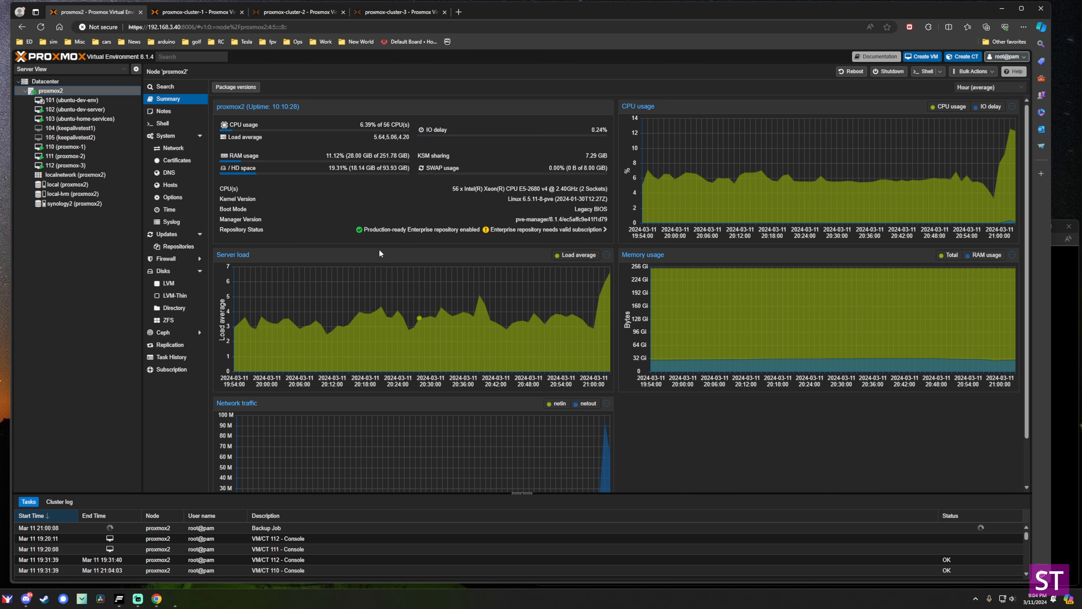
pyautogui.click(201, 16)
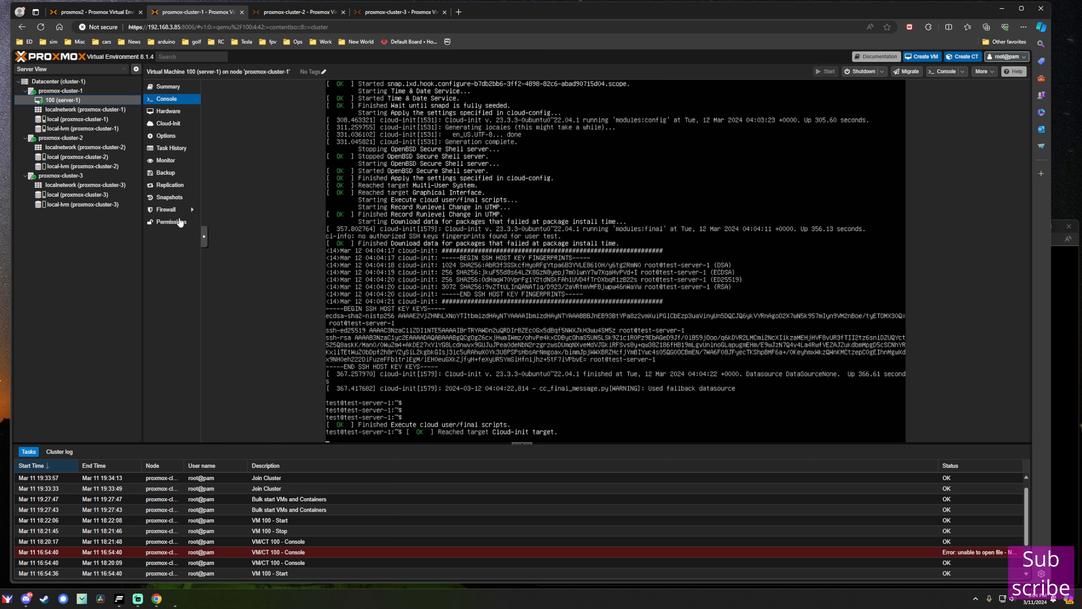
pyautogui.click(64, 128)
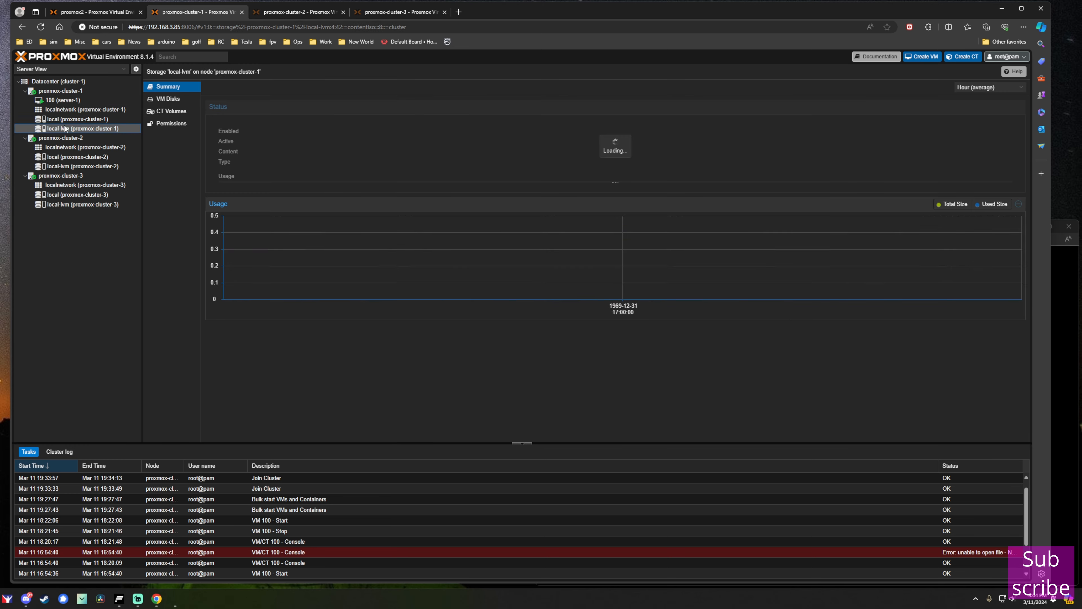
pyautogui.click(168, 99)
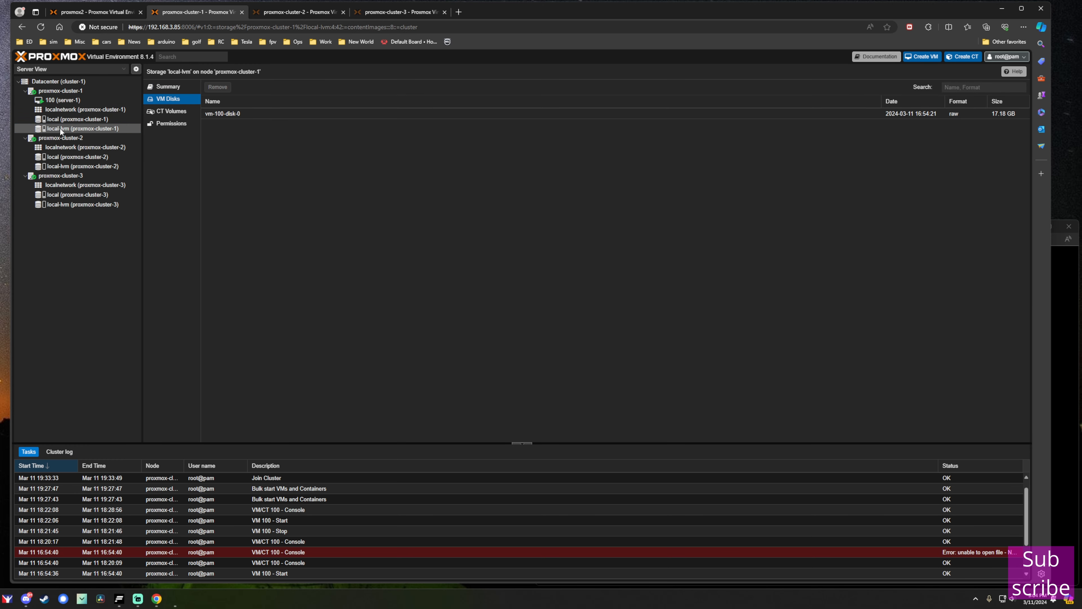
pyautogui.click(248, 115)
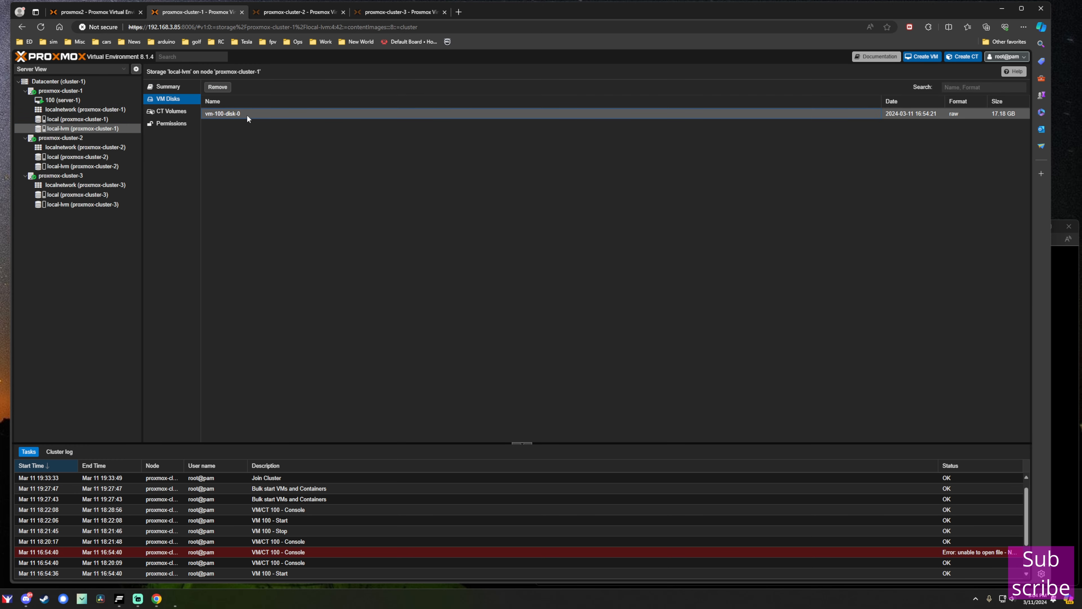
pyautogui.click(76, 101)
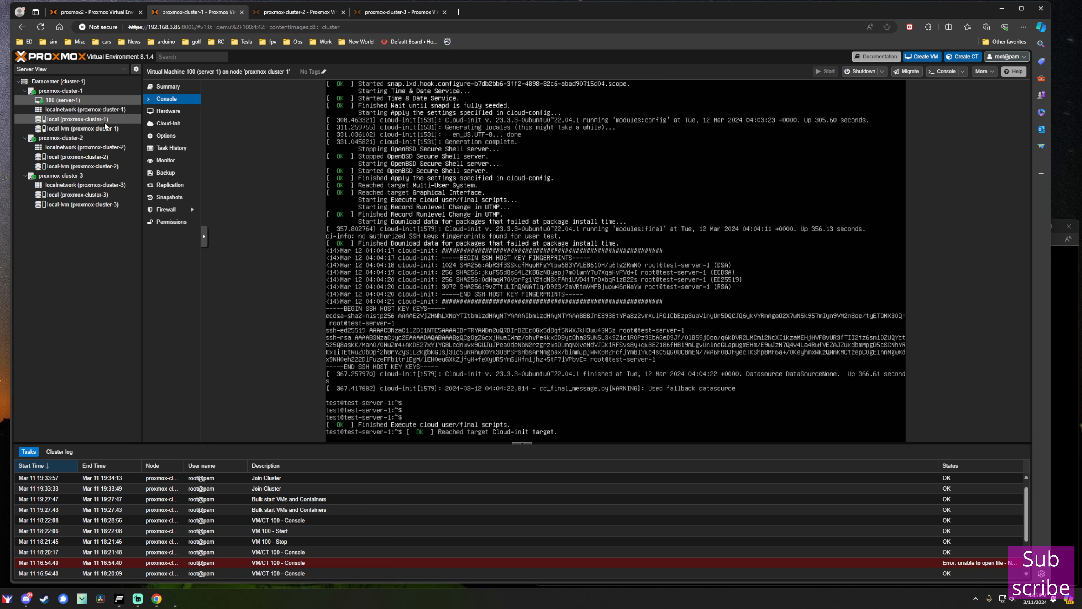
# Browse the node views and local storage of proxmox-cluster-1 and proxmox-cluster-2.
pyautogui.click(88, 140)
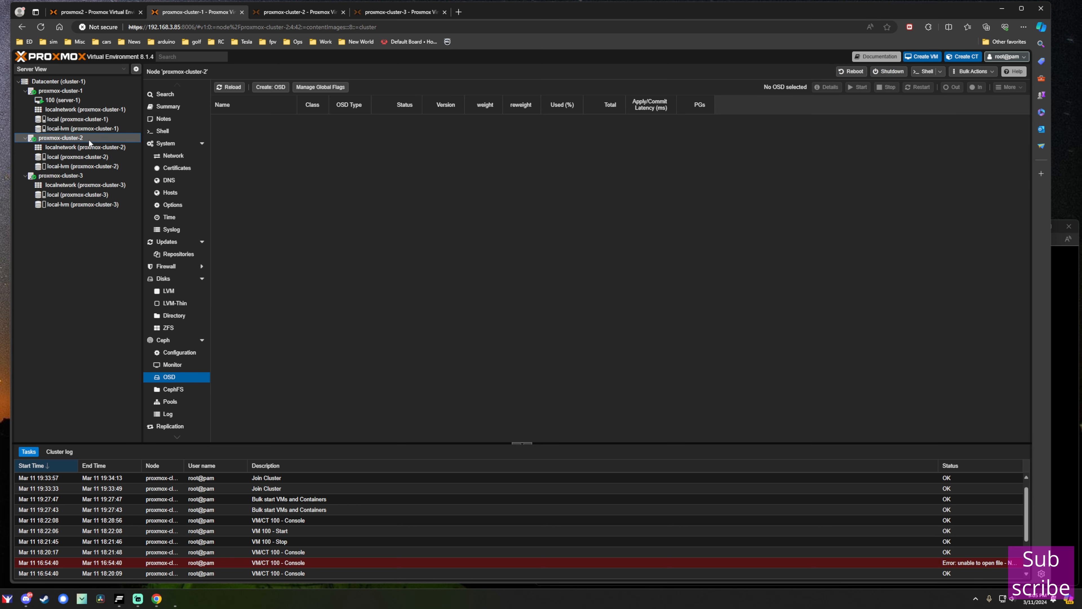
pyautogui.click(81, 157)
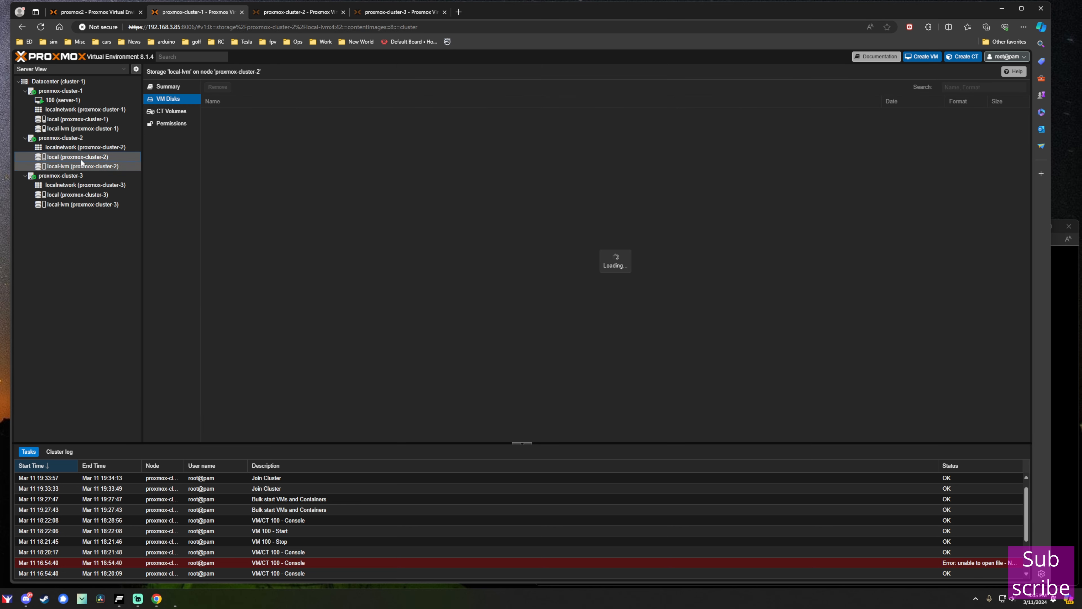
pyautogui.click(74, 117)
pyautogui.click(63, 138)
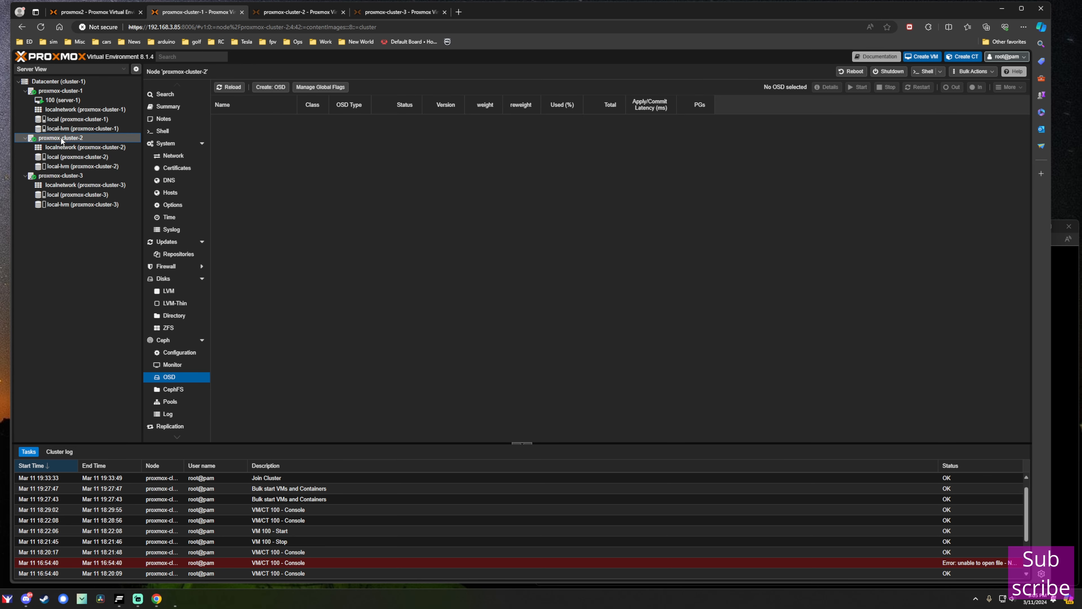
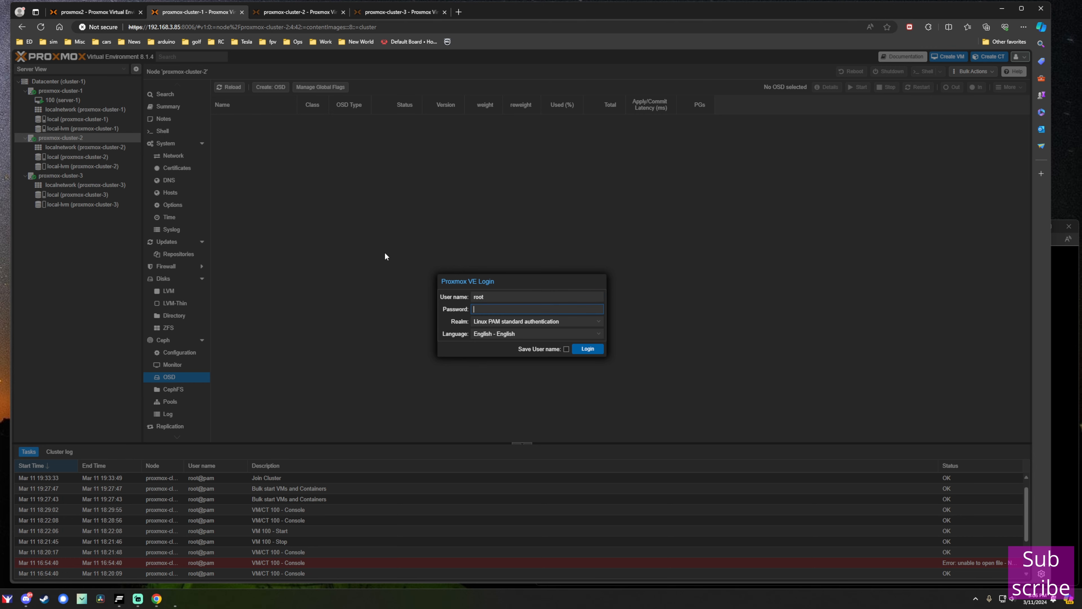
# Log back in and show proxmox-cluster-1's local storage summary at 32.43% usage.
pyautogui.press('Return')
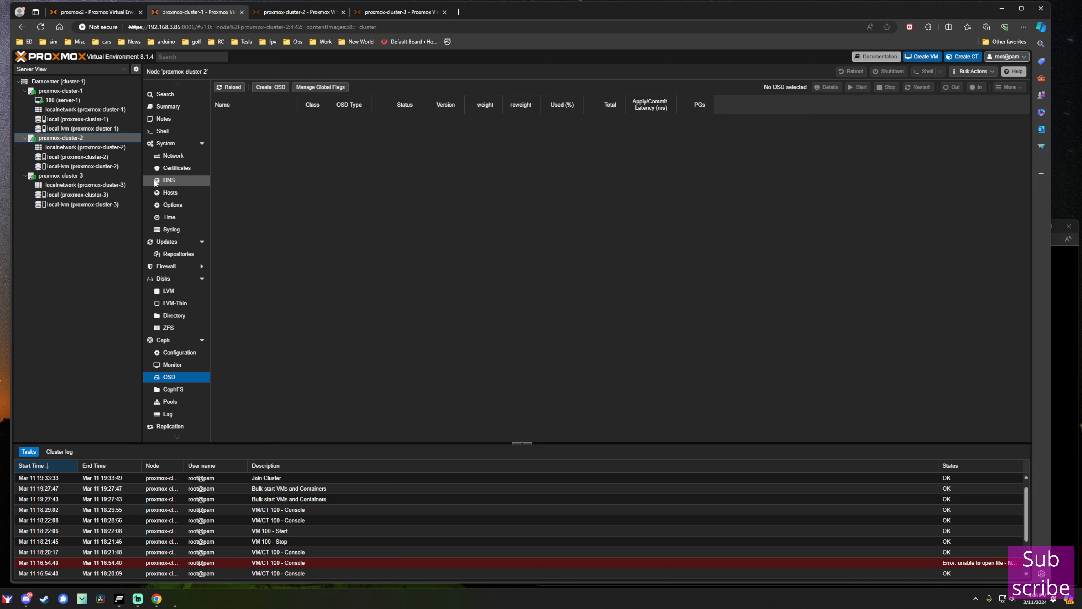
pyautogui.click(91, 118)
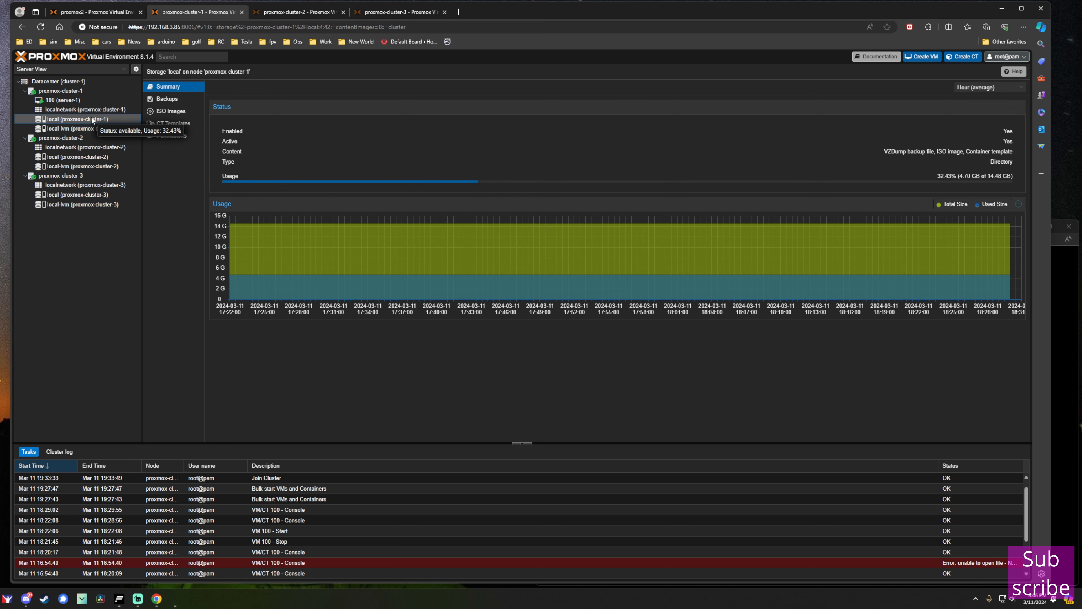
# Open Migrate for VM 100 and pick proxmox-cluster-2 as the target node.
pyautogui.click(109, 101)
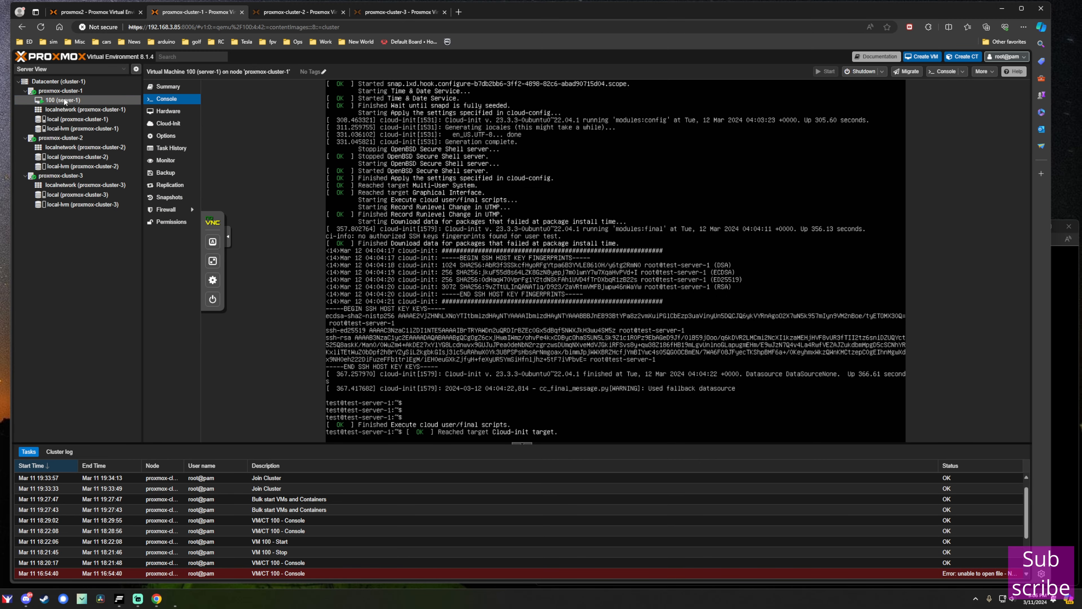
pyautogui.rightClick(65, 100)
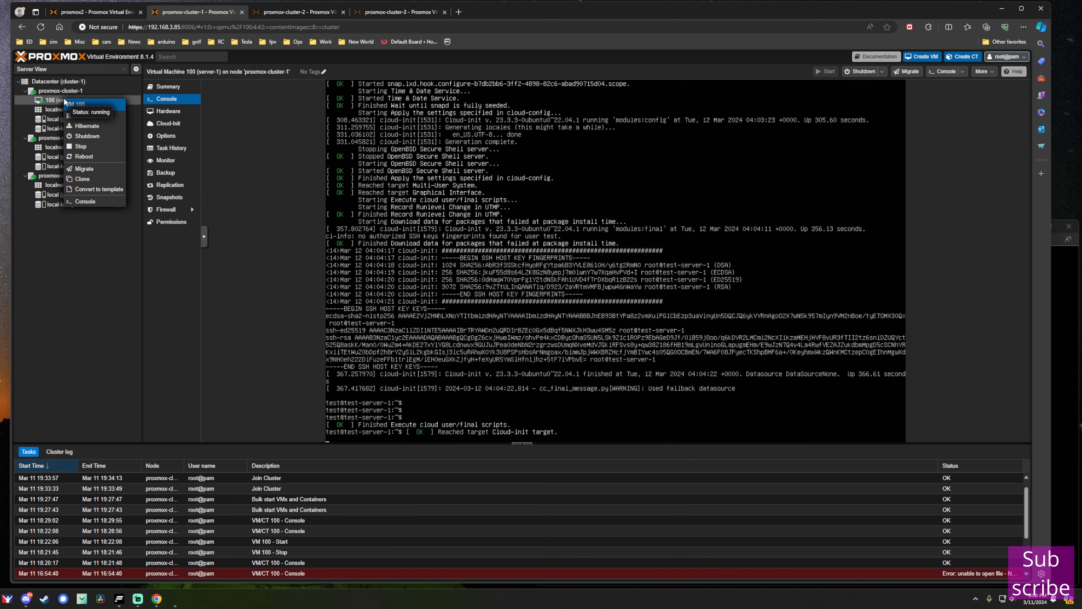
pyautogui.click(86, 169)
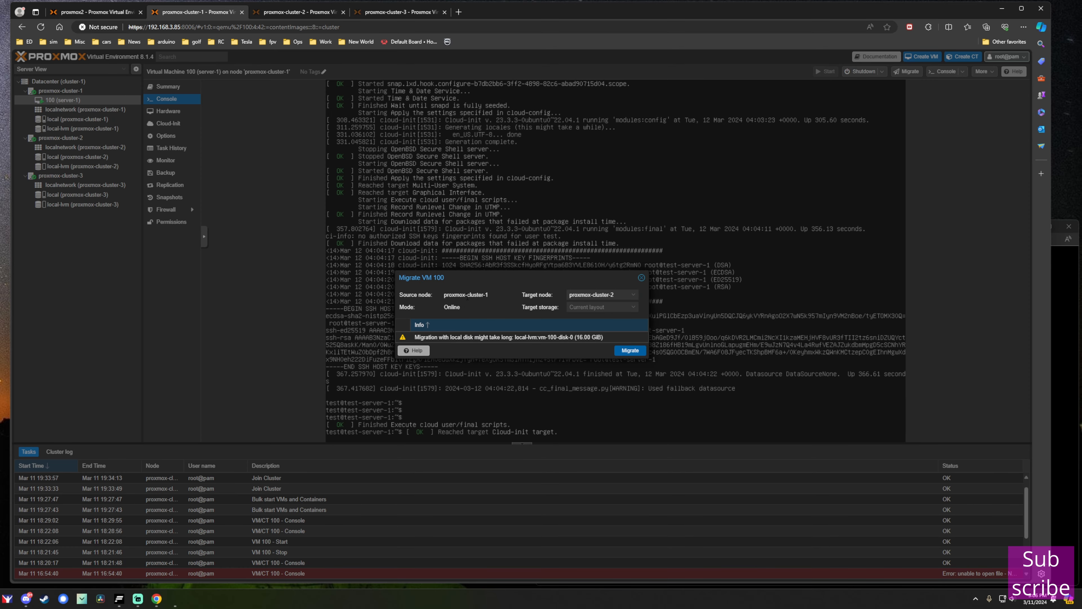
pyautogui.click(635, 295)
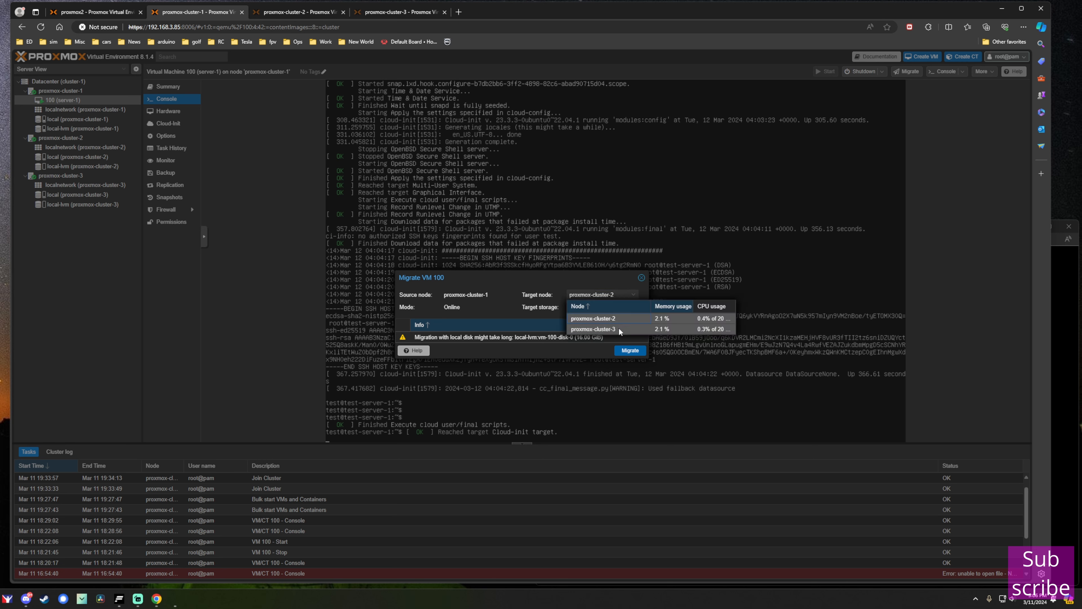
pyautogui.click(596, 319)
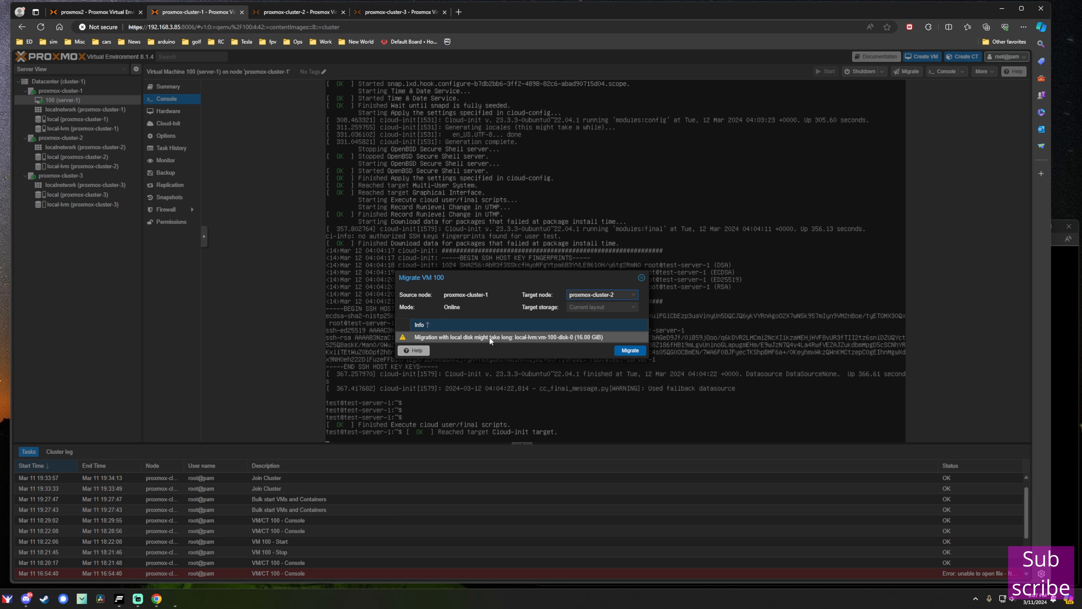
# Start VM 100's live migration to proxmox-cluster-3 and reposition the migration log window.
pyautogui.click(631, 350)
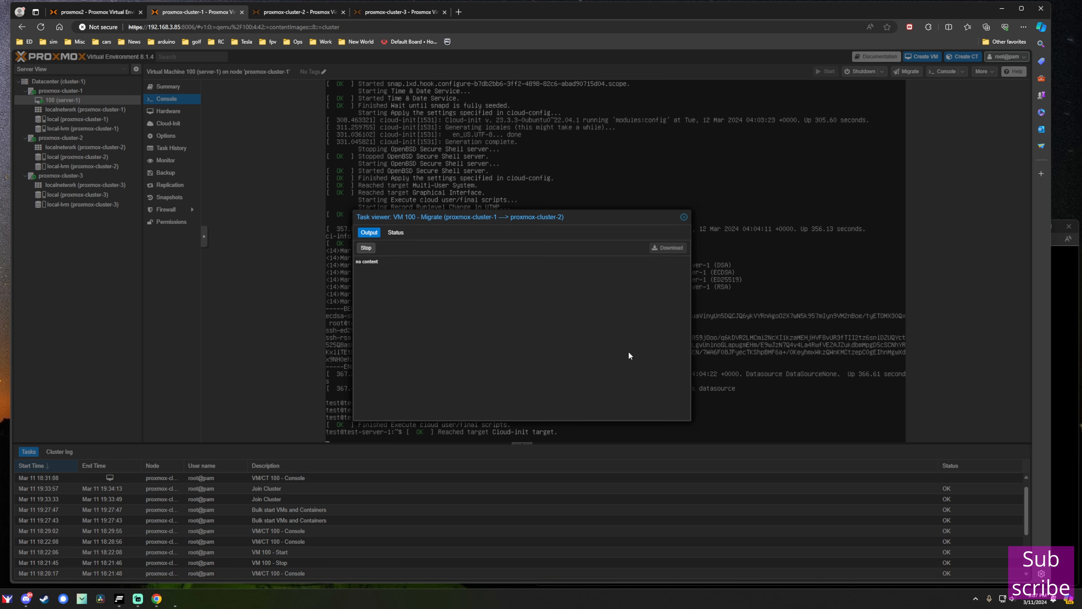
pyautogui.moveTo(573, 215); pyautogui.dragTo(567, 122)
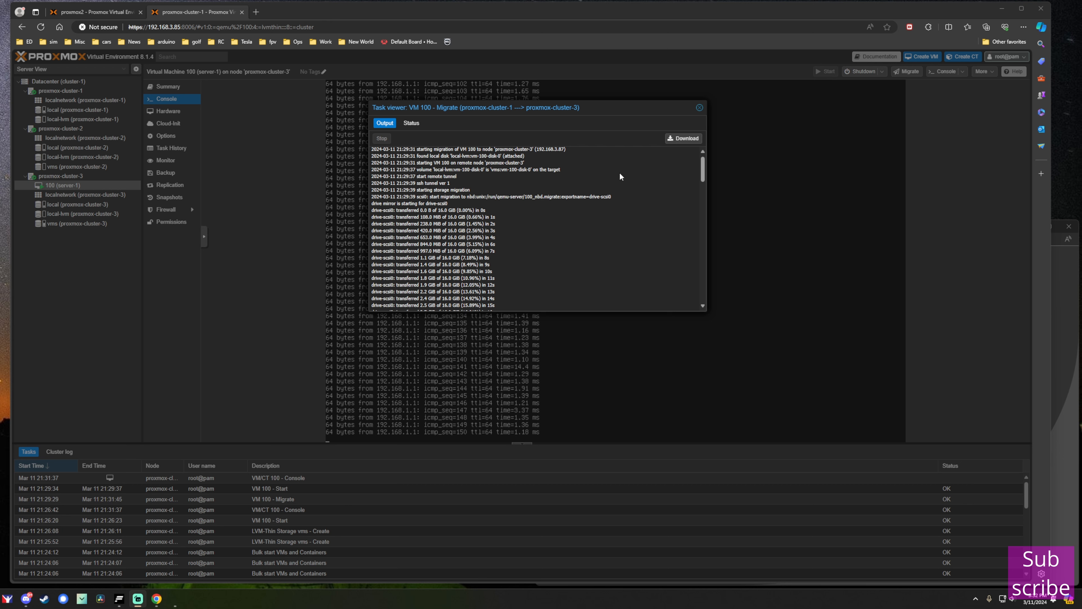
pyautogui.moveTo(703, 171)
pyautogui.mouseDown()
pyautogui.moveTo(702, 193)
pyautogui.moveTo(708, 164)
pyautogui.mouseUp()
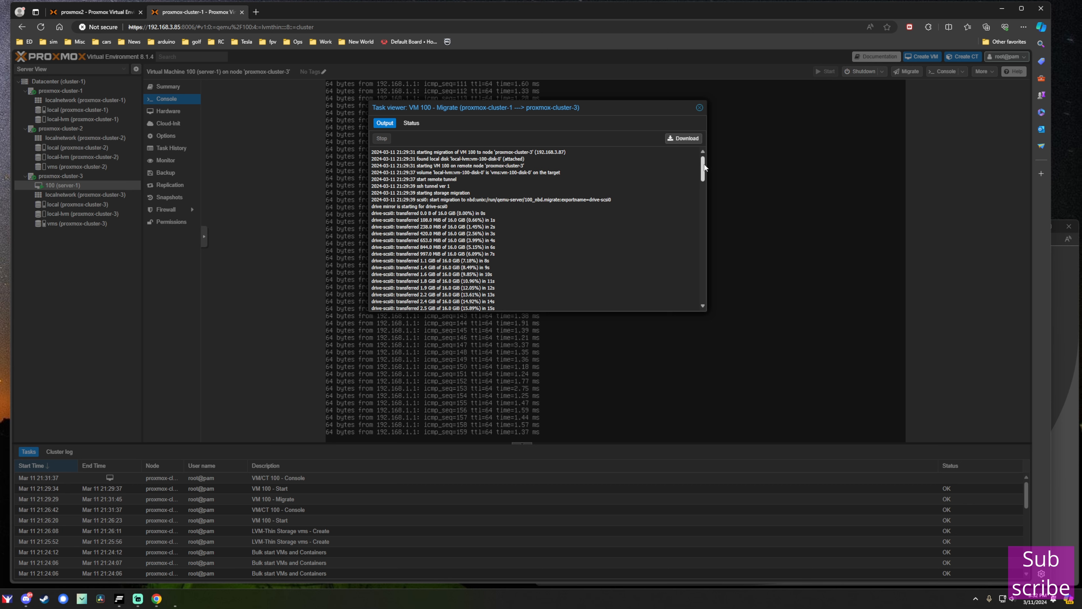
pyautogui.moveTo(703, 166); pyautogui.dragTo(702, 171)
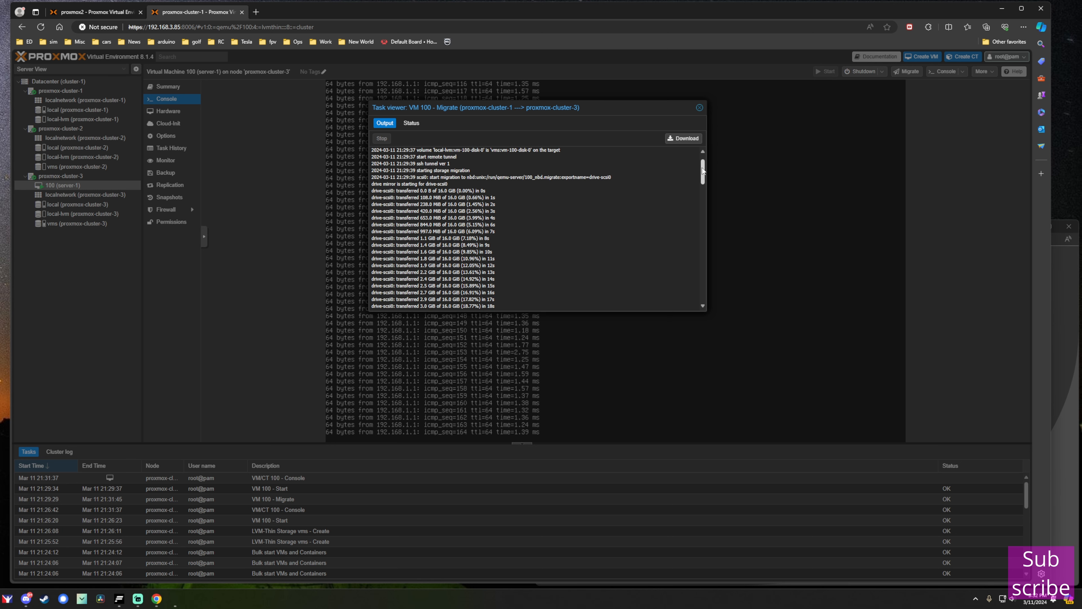
pyautogui.moveTo(586, 109); pyautogui.dragTo(581, 113)
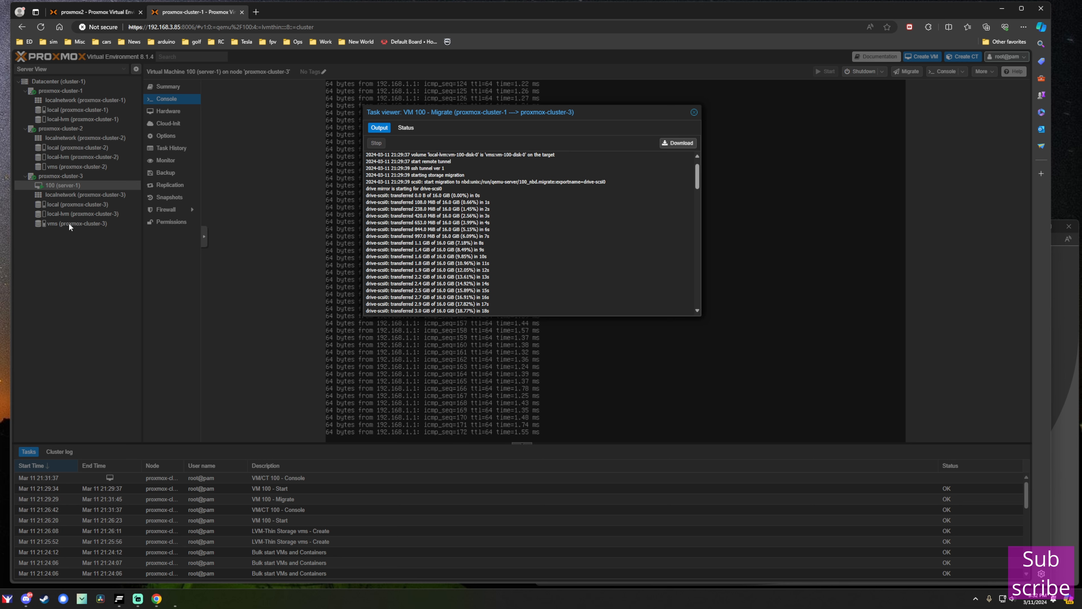
# Follow the migration log until it ends with TASK OK.
pyautogui.scroll(1, 699, 173)
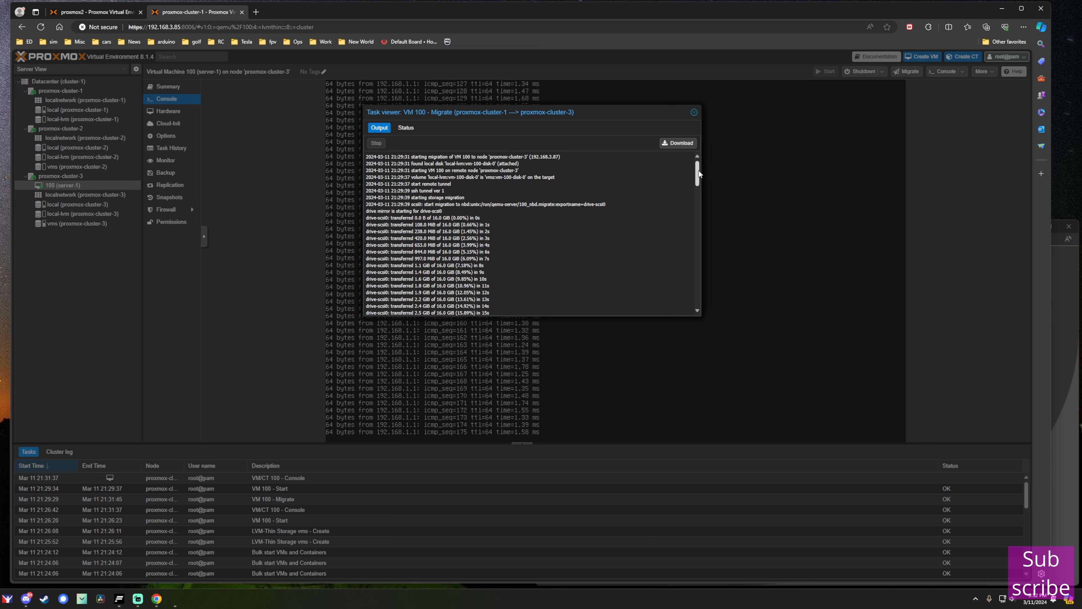
pyautogui.scroll(-1, 585, 197)
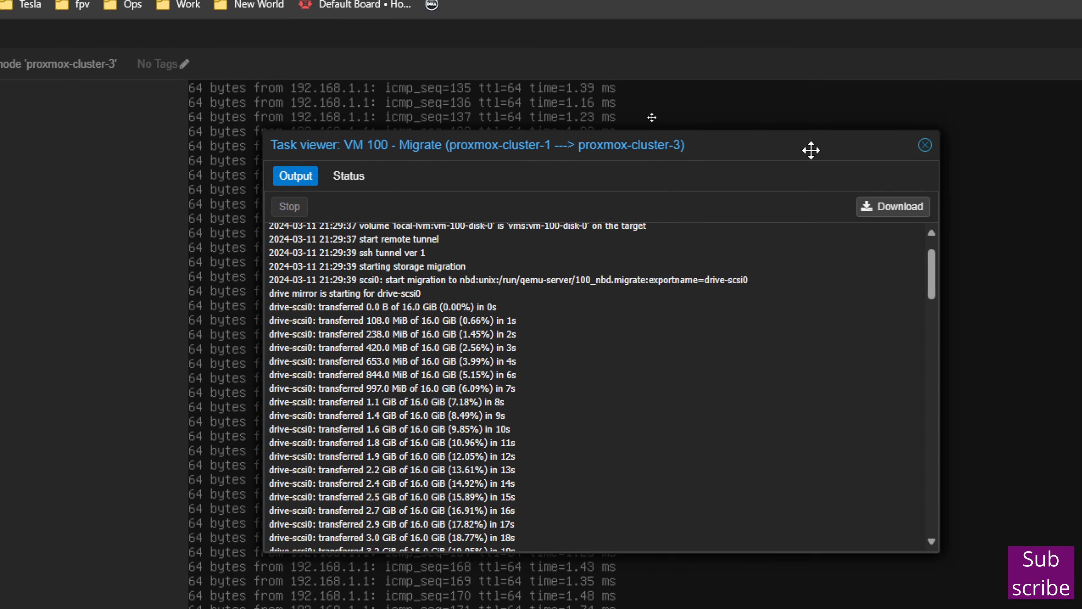
pyautogui.scroll(-3, 313, 336)
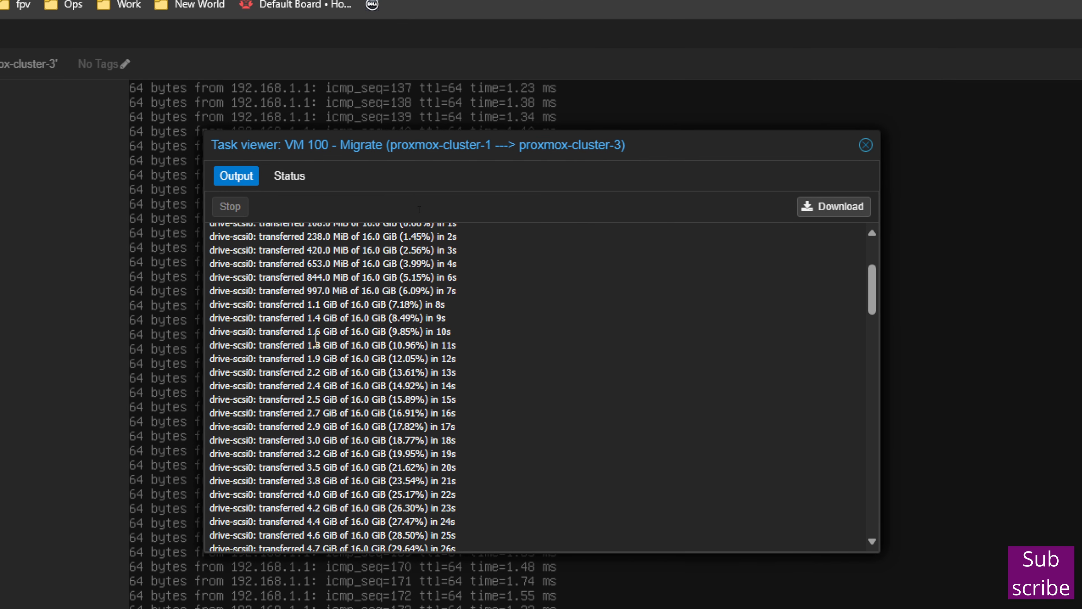
pyautogui.scroll(2, 384, 348)
pyautogui.scroll(3, 384, 349)
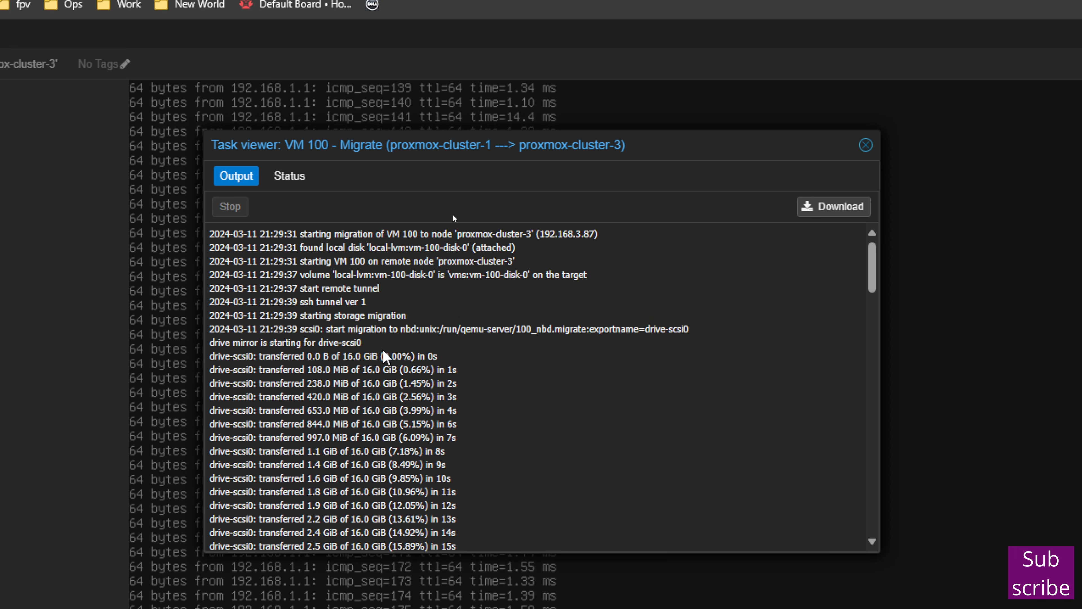
pyautogui.scroll(-10, 392, 370)
pyautogui.scroll(-20, 400, 397)
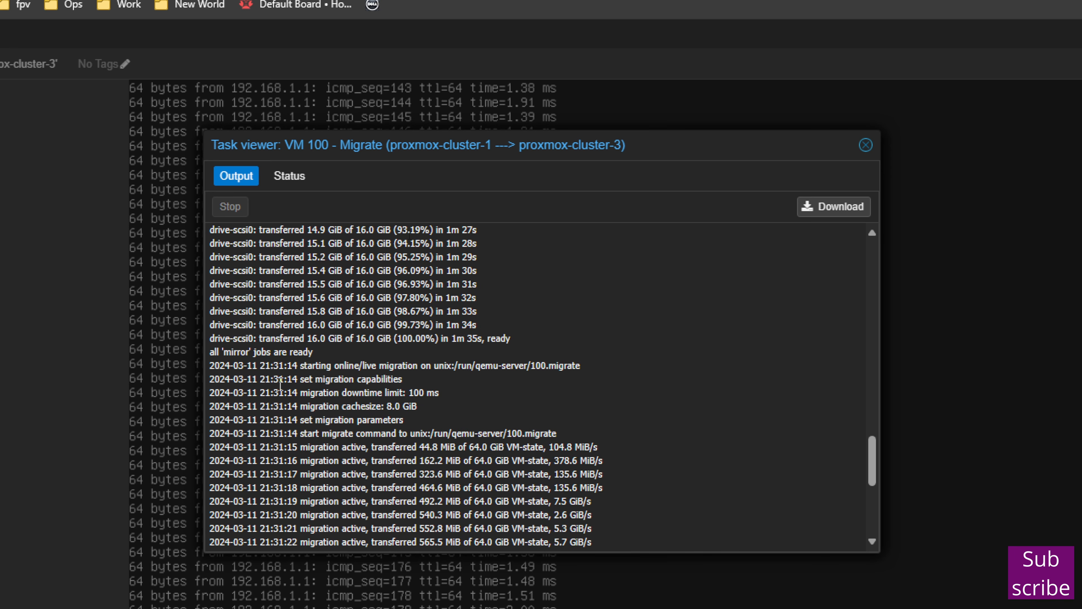
pyautogui.scroll(-2, 316, 398)
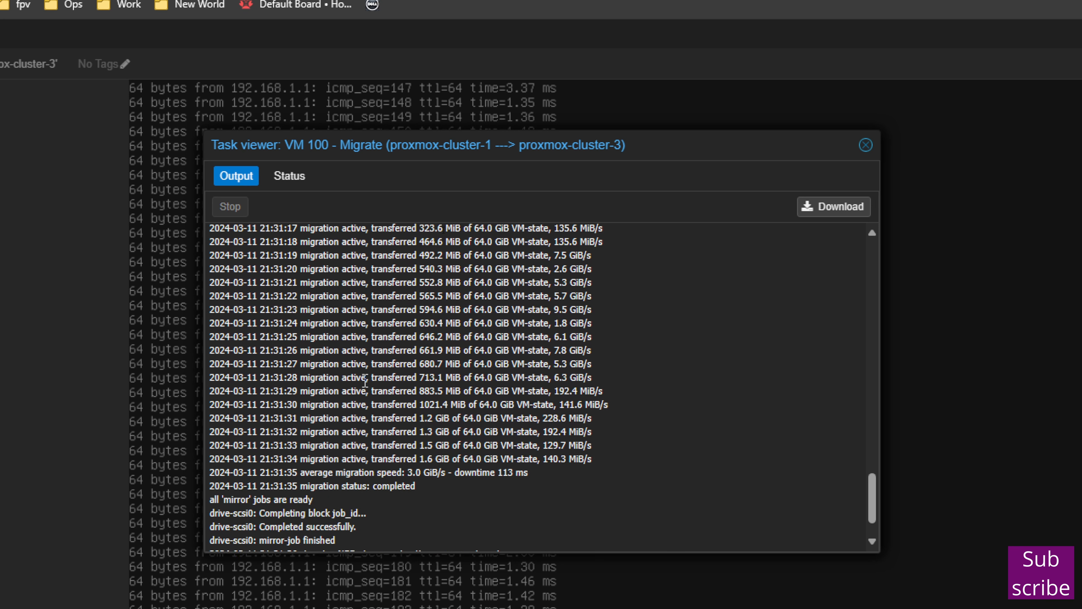
pyautogui.scroll(1, 373, 381)
pyautogui.scroll(-1, 372, 381)
pyautogui.scroll(-2, 373, 380)
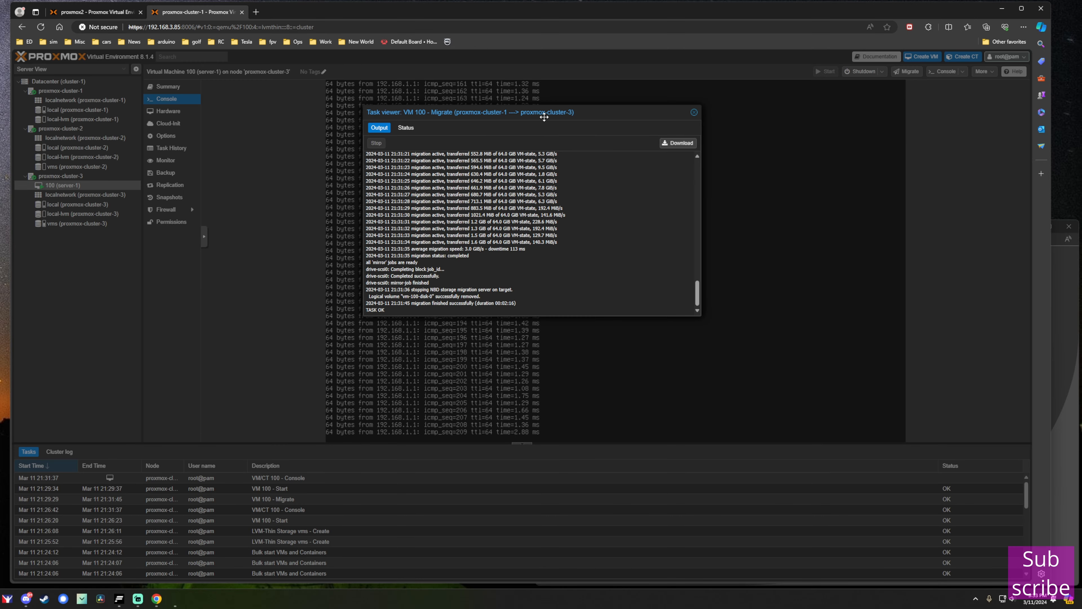
# Move the migration Task viewer window aside to the right.
pyautogui.moveTo(564, 149); pyautogui.dragTo(618, 151)
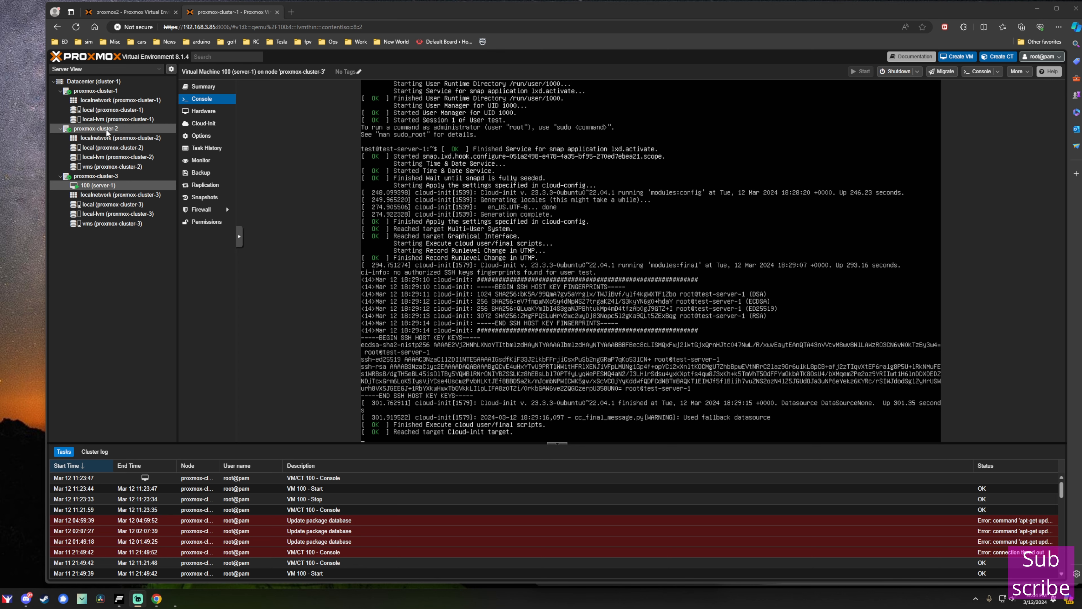
# Select proxmox-cluster-3, then view Datacenter storage: local, local-lvm and vms.
pyautogui.click(102, 176)
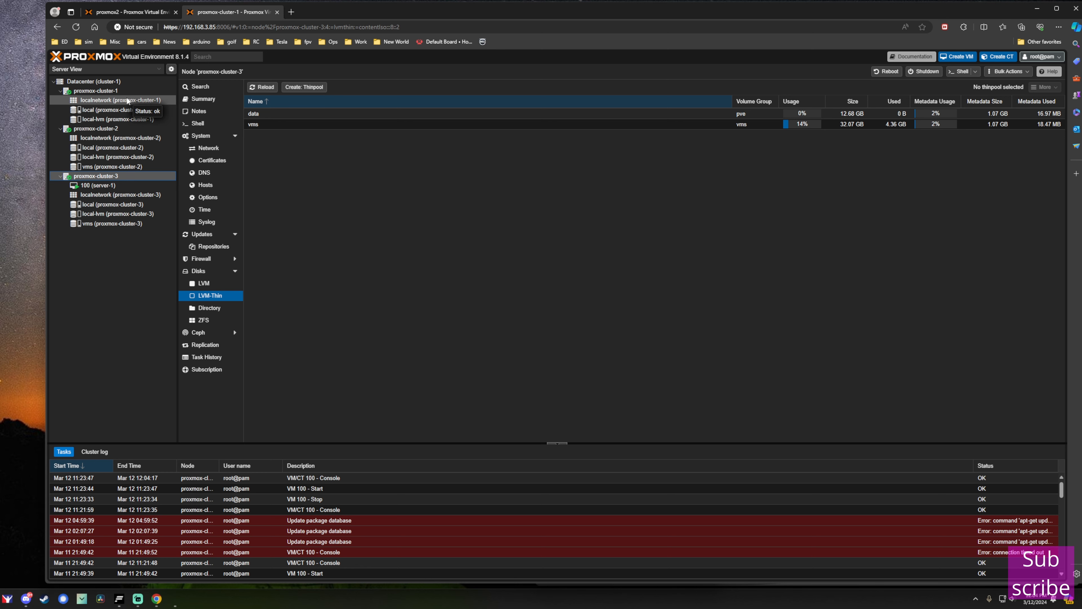
pyautogui.click(109, 81)
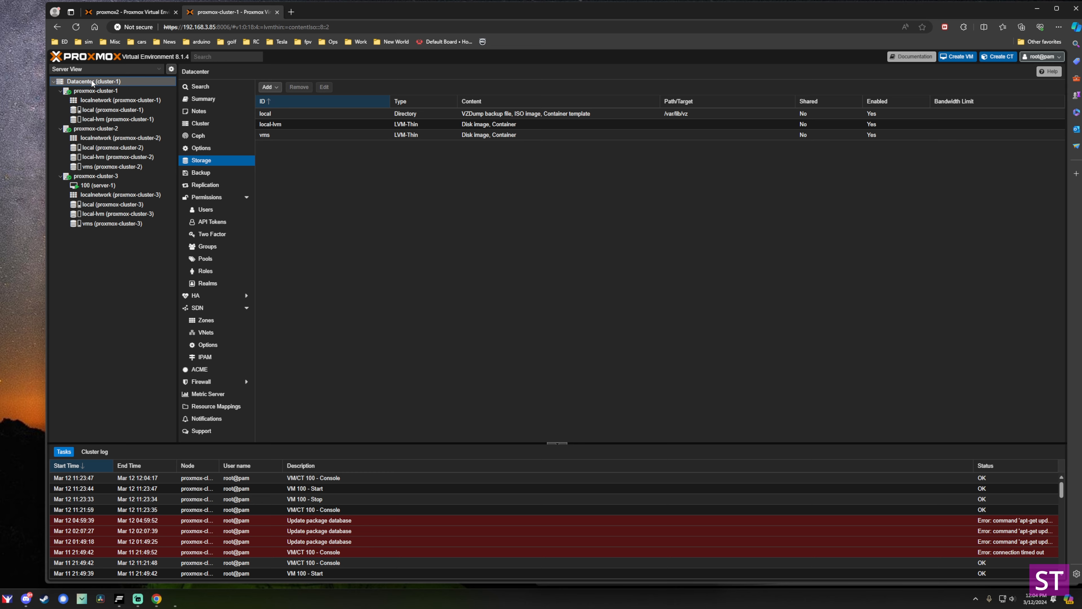
# Create HA group 'test' on proxmox-cluster-2 and -3, then begin adding an HA resource.
pyautogui.click(196, 296)
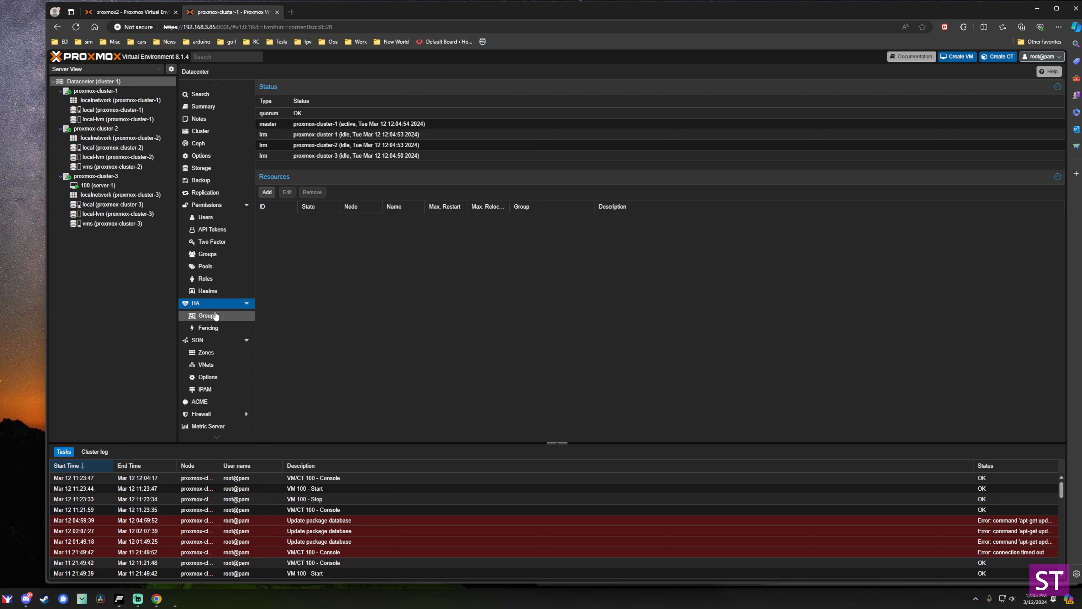
pyautogui.click(209, 320)
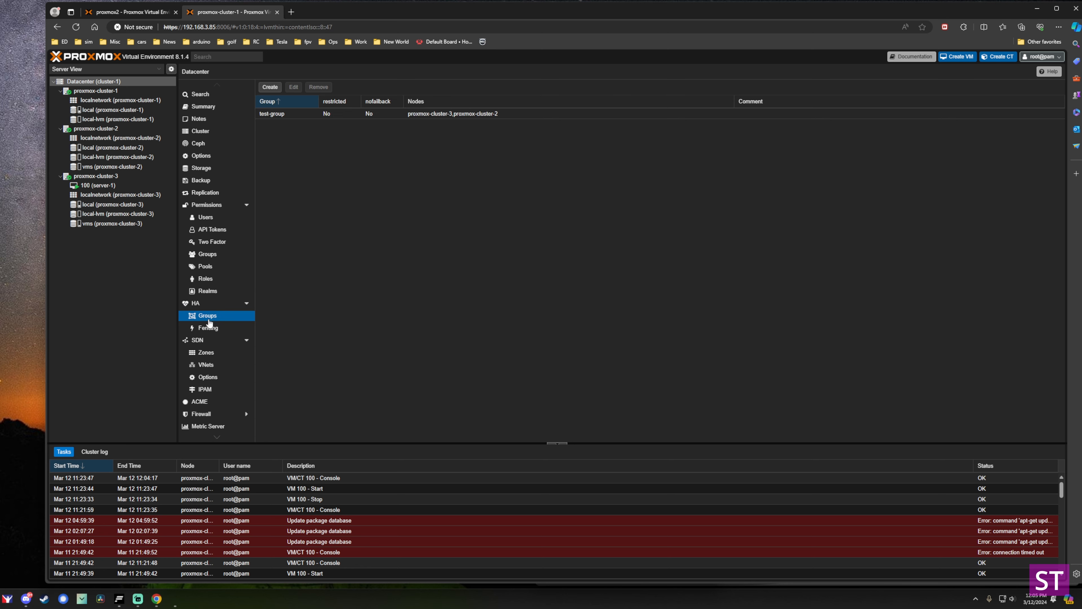
pyautogui.click(269, 86)
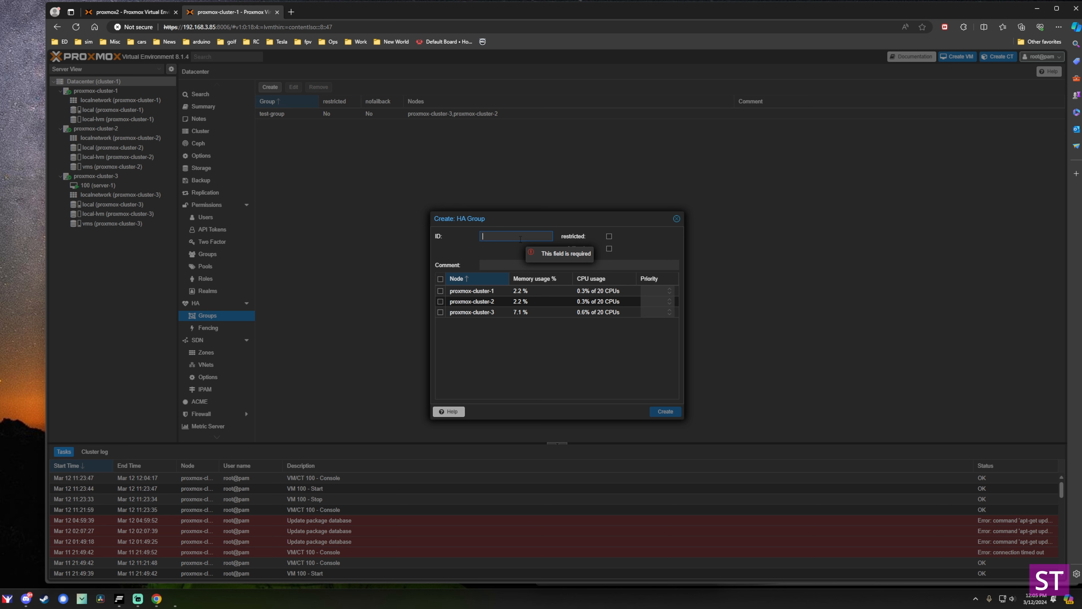
pyautogui.write('test')
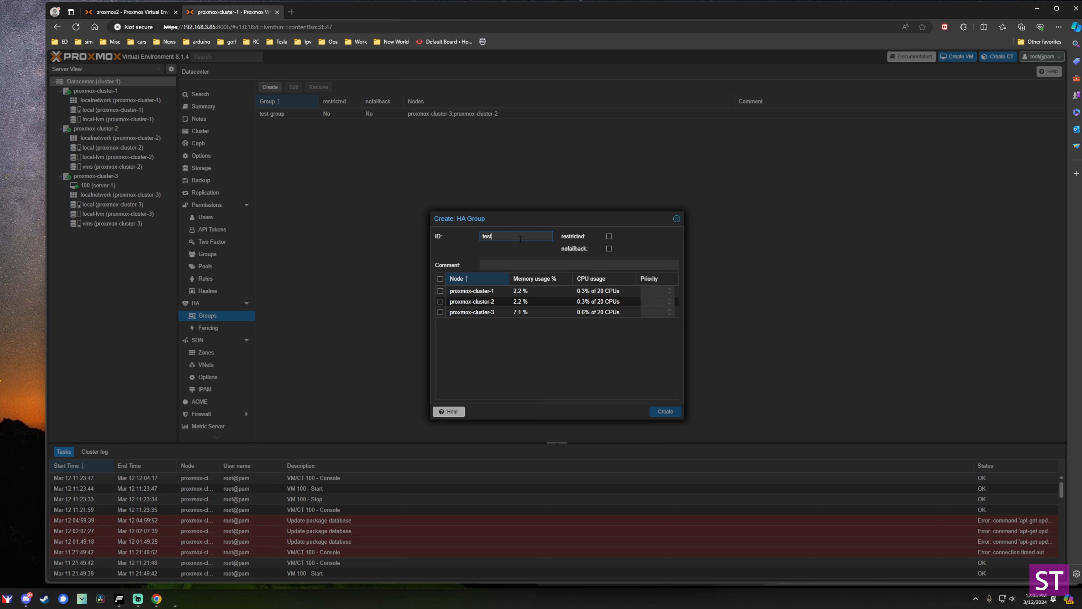
pyautogui.click(440, 301)
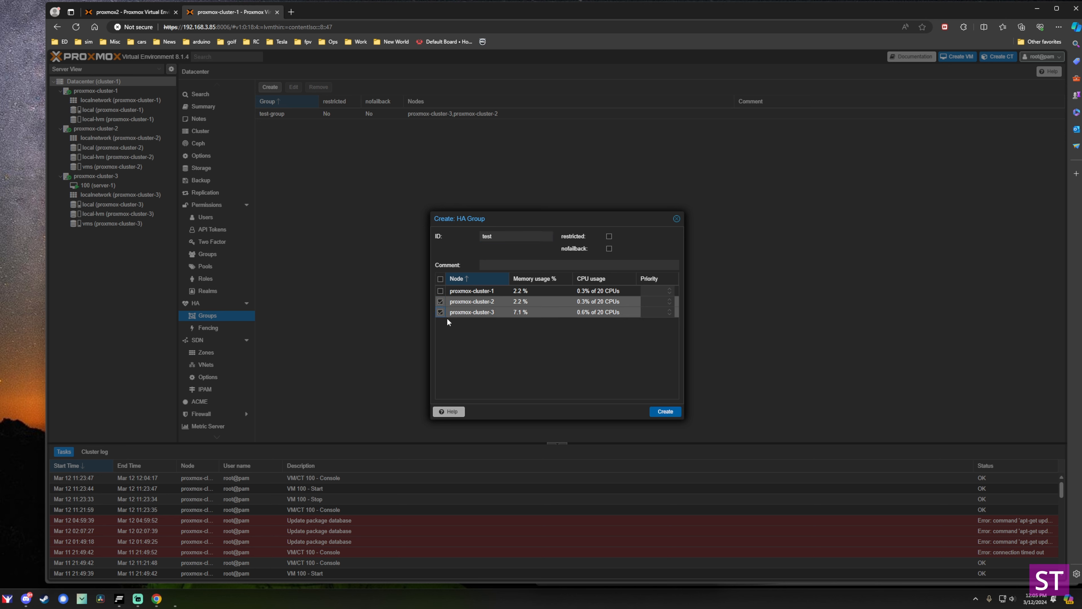
pyautogui.click(665, 412)
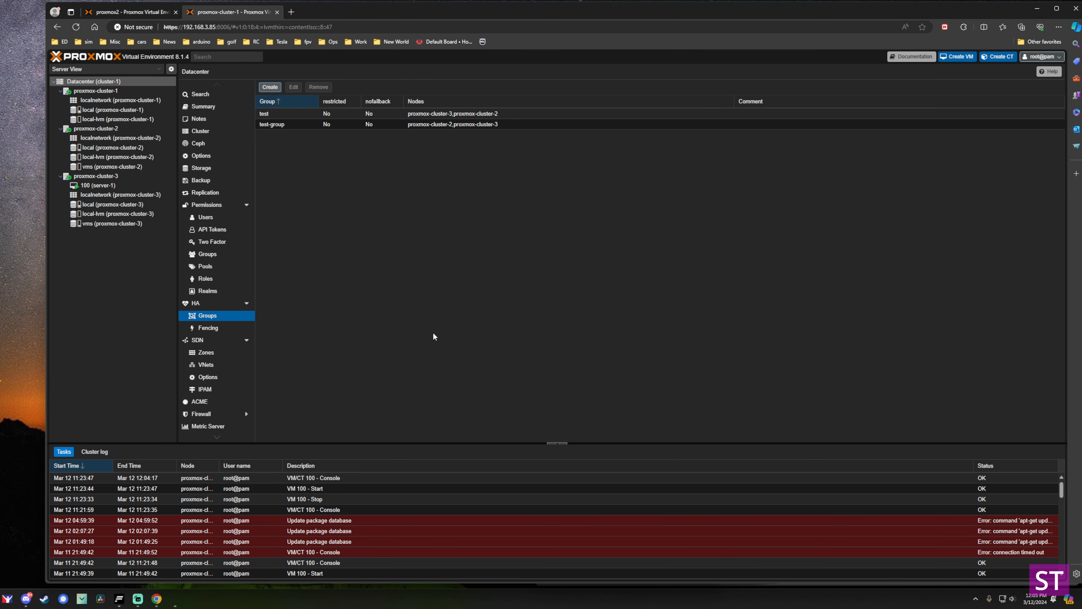
pyautogui.click(198, 303)
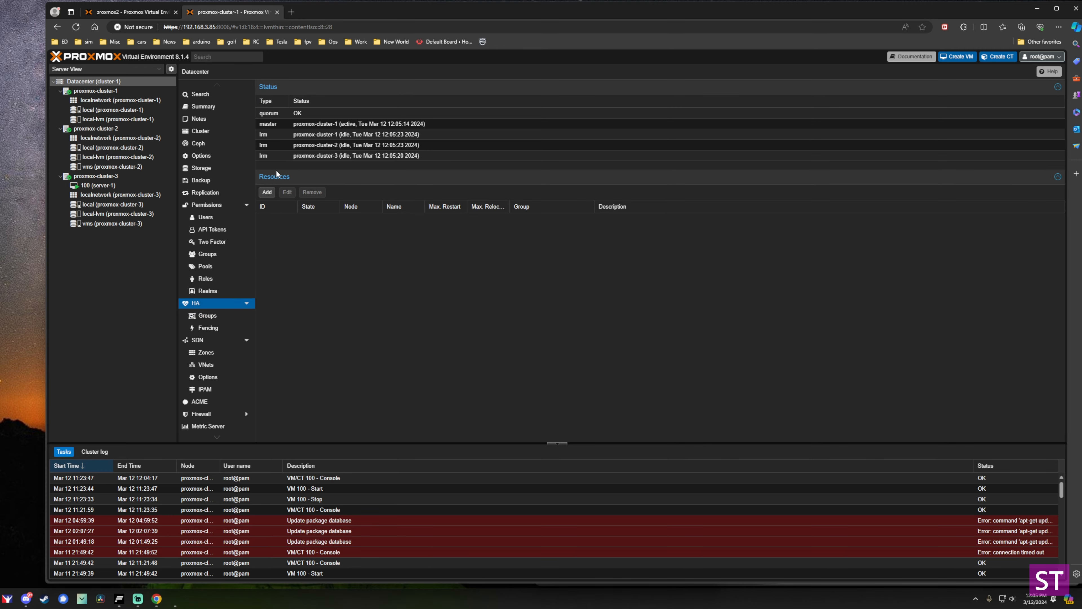
pyautogui.click(267, 192)
# Add VM 100 as an HA resource assigned to group 'test'.
pyautogui.click(524, 293)
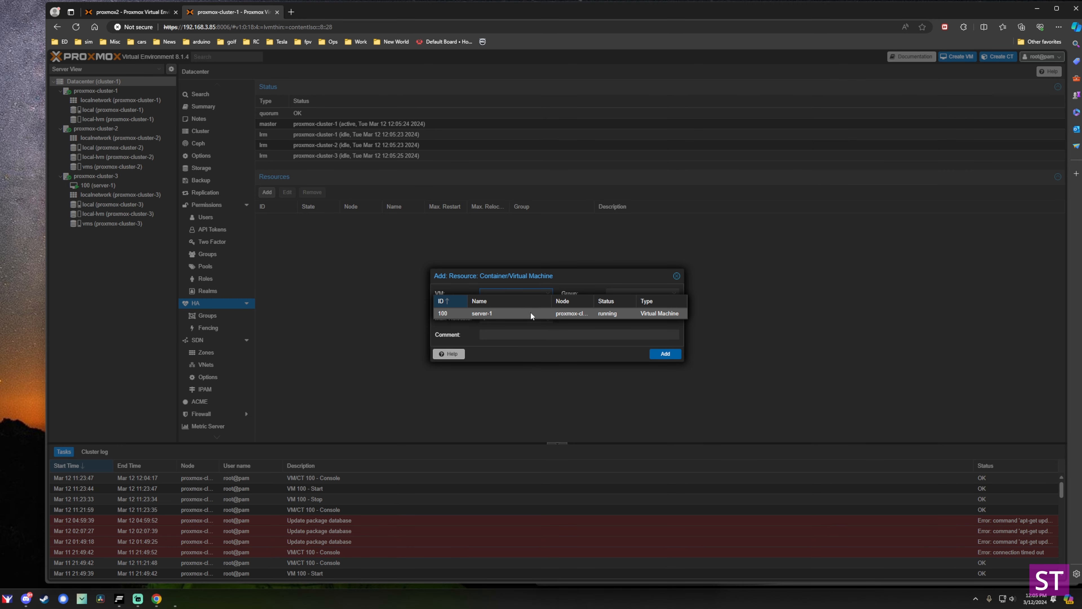
pyautogui.click(531, 314)
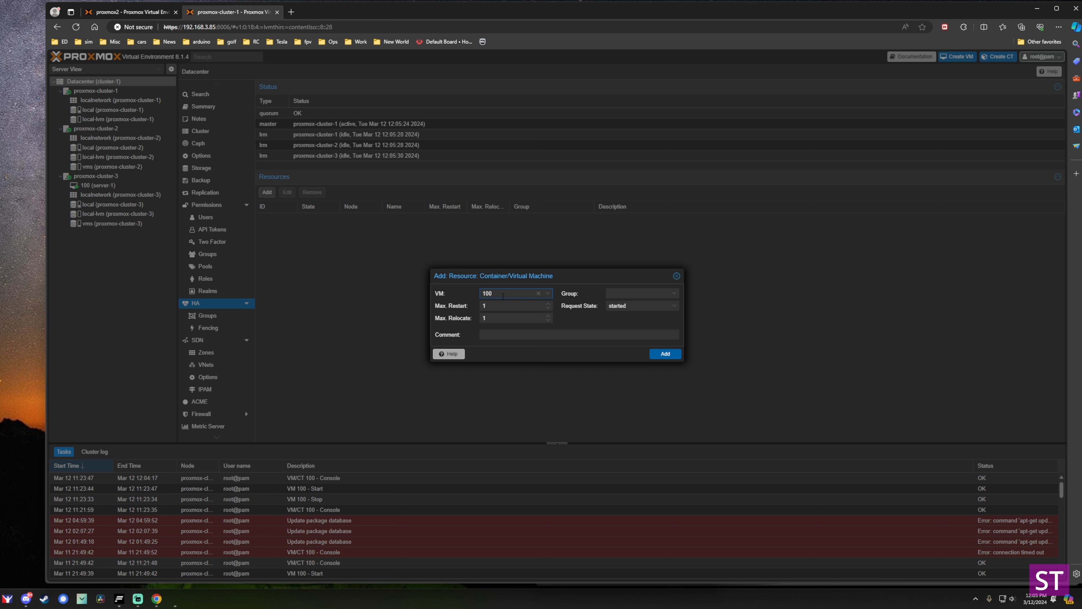
pyautogui.click(678, 293)
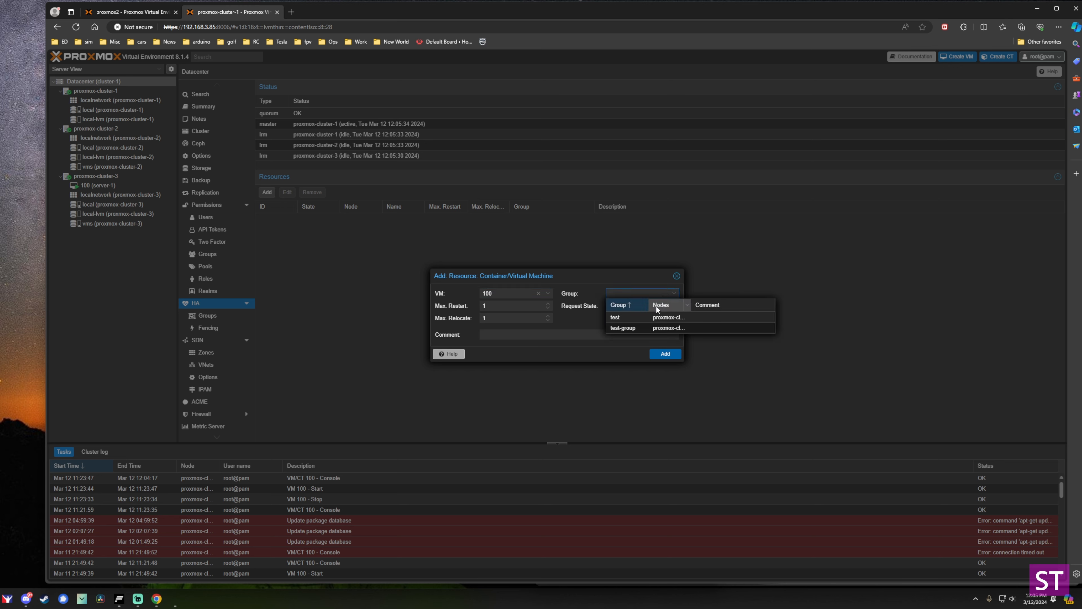
pyautogui.click(640, 320)
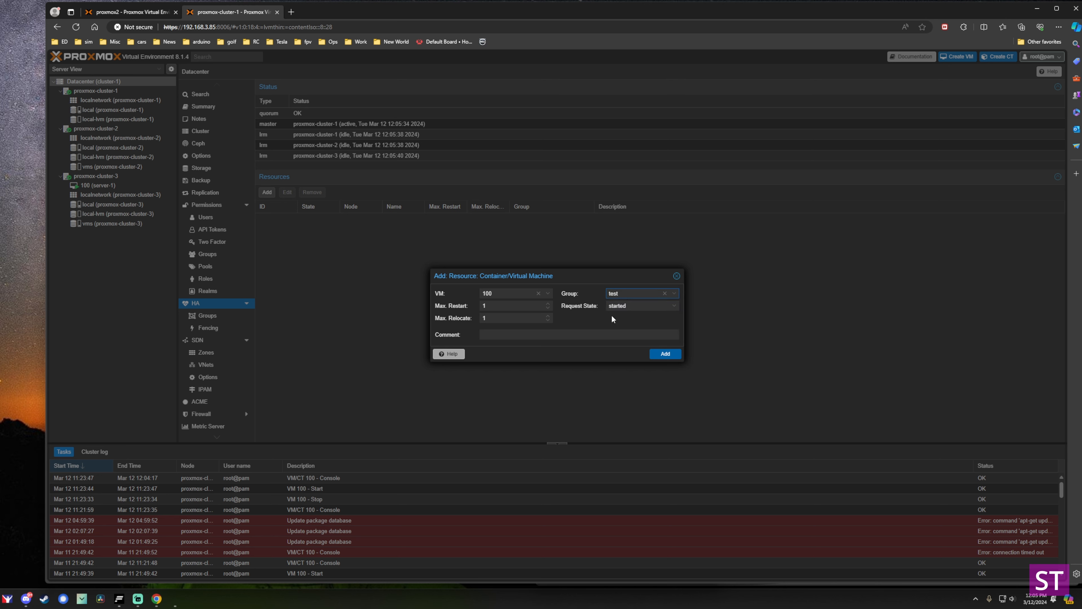
pyautogui.click(663, 356)
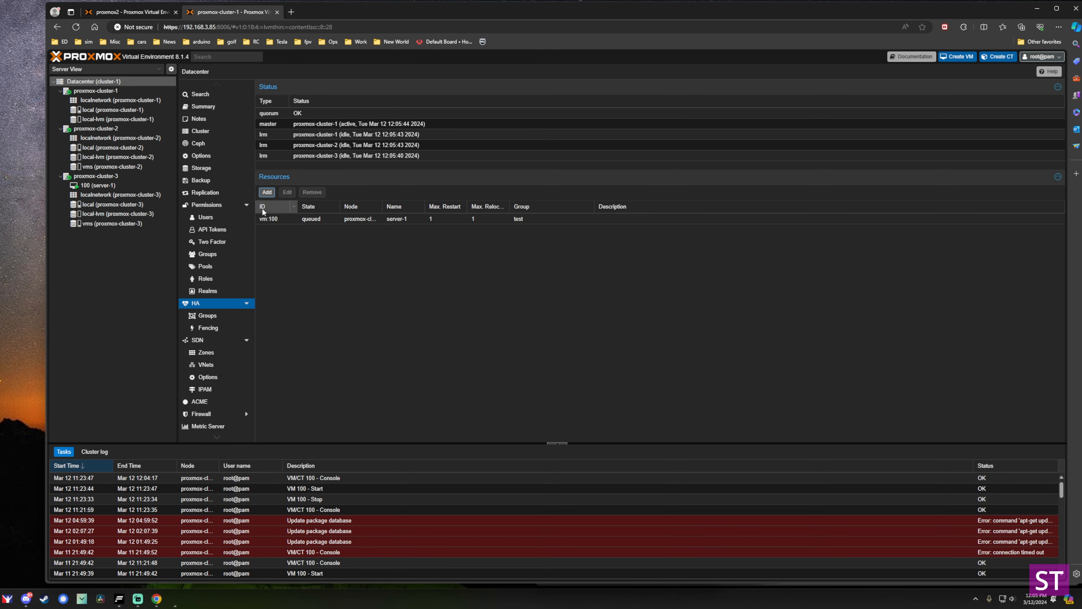
# Change the vm:100 HA resource's group to test-group.
pyautogui.click(214, 315)
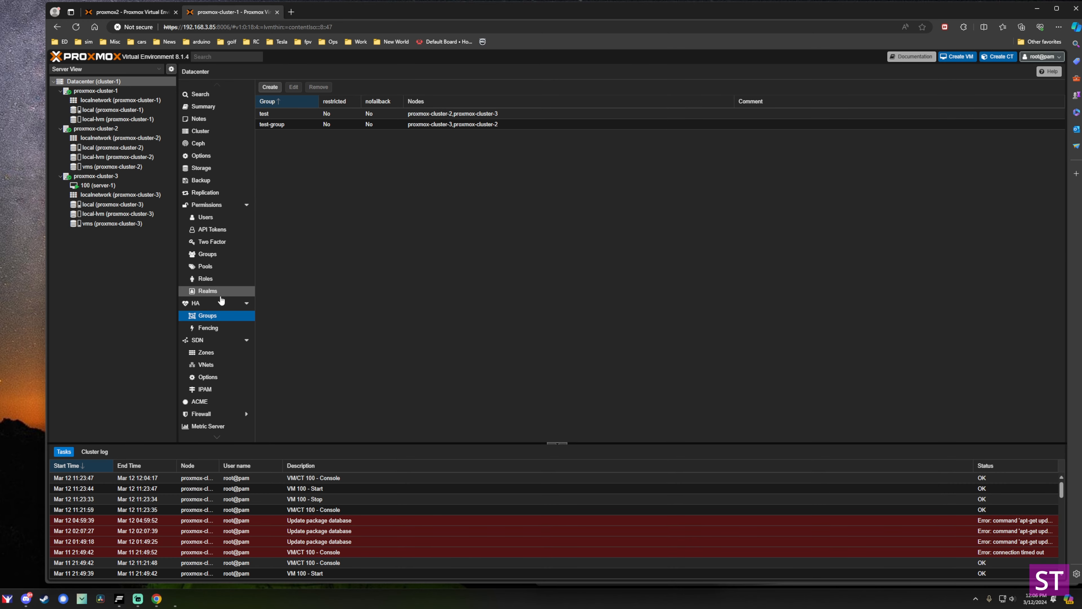
pyautogui.click(215, 303)
pyautogui.click(296, 217)
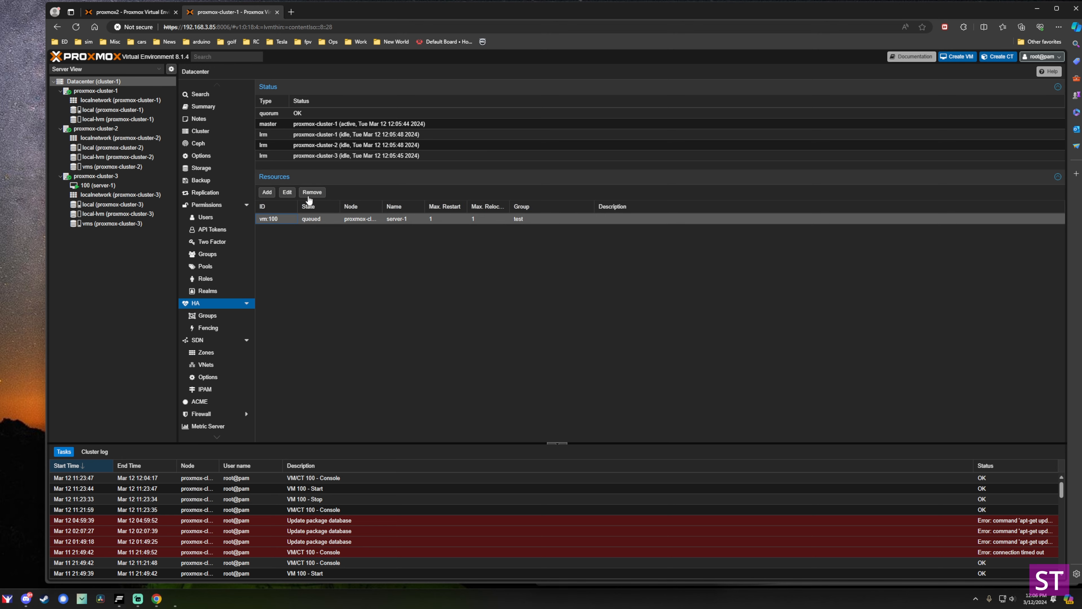
pyautogui.doubleClick(319, 219)
pyautogui.click(675, 297)
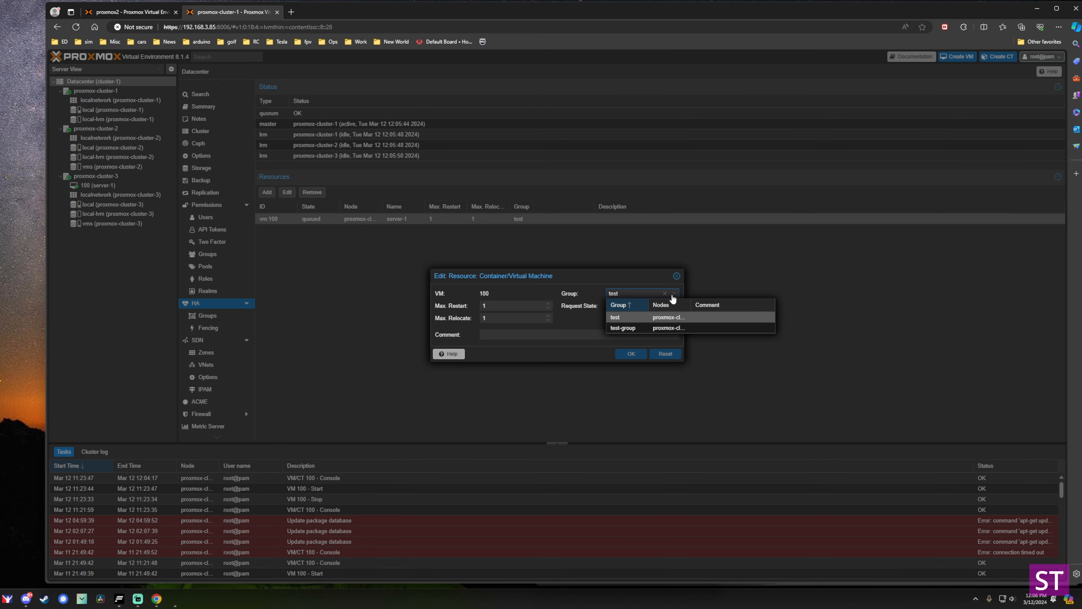
pyautogui.click(636, 328)
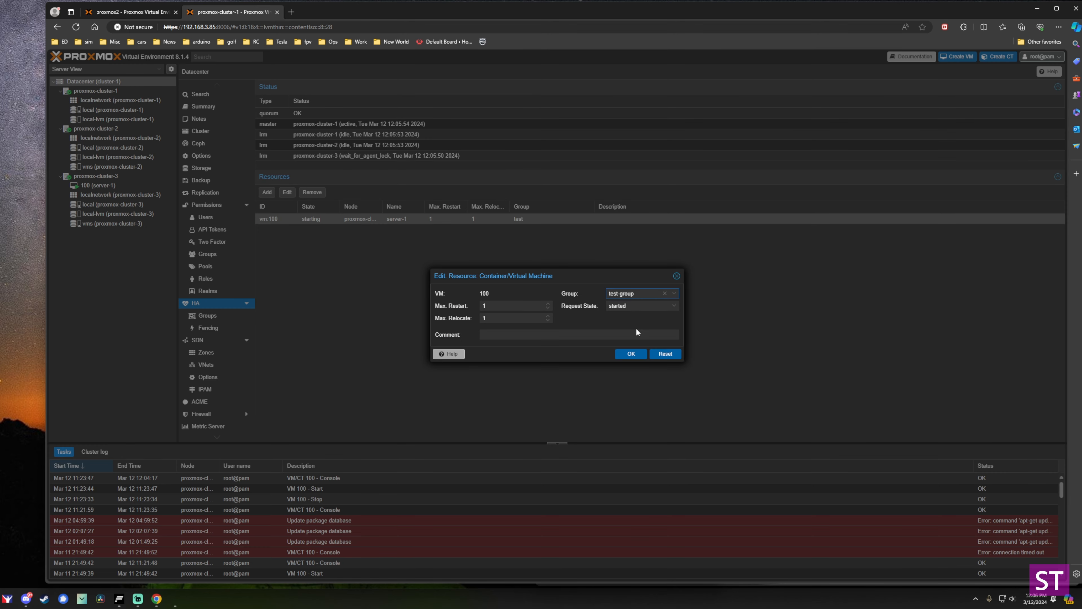
pyautogui.click(632, 355)
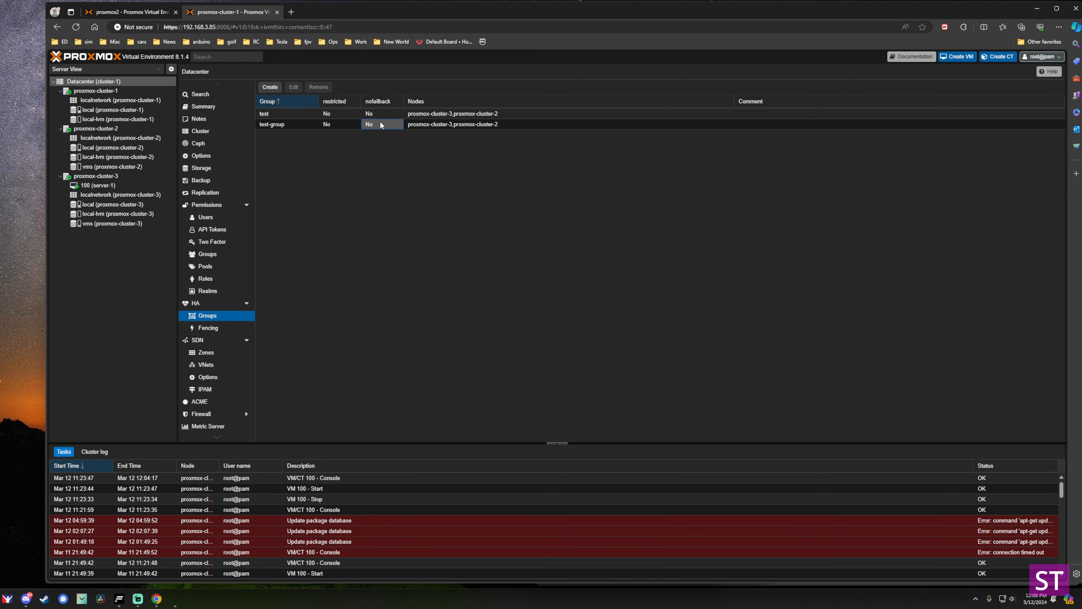
# Remove the unused HA group 'test'.
pyautogui.click(352, 123)
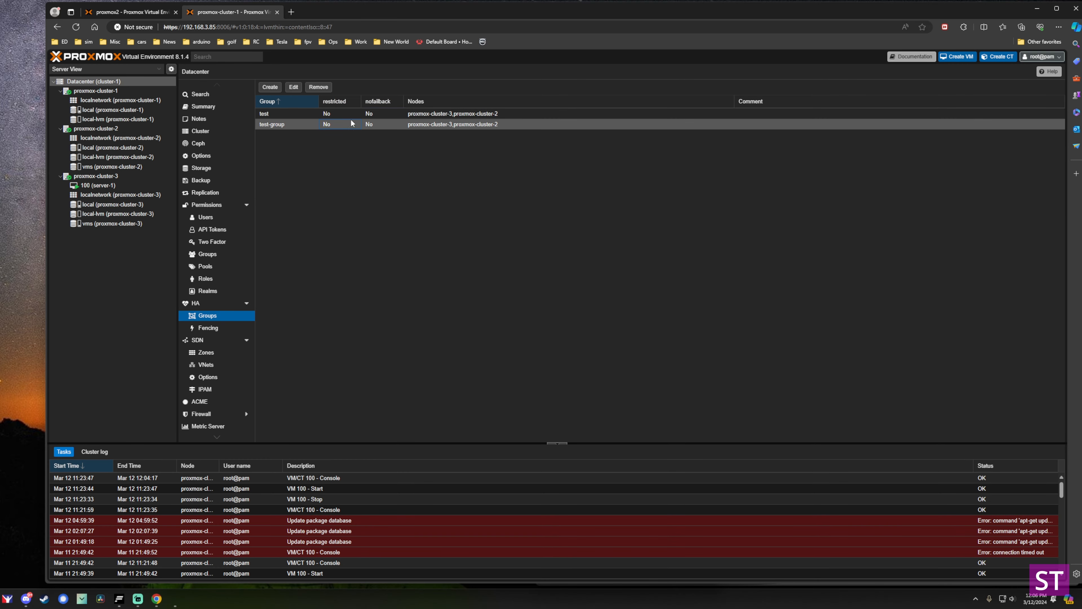
pyautogui.click(326, 114)
pyautogui.click(321, 91)
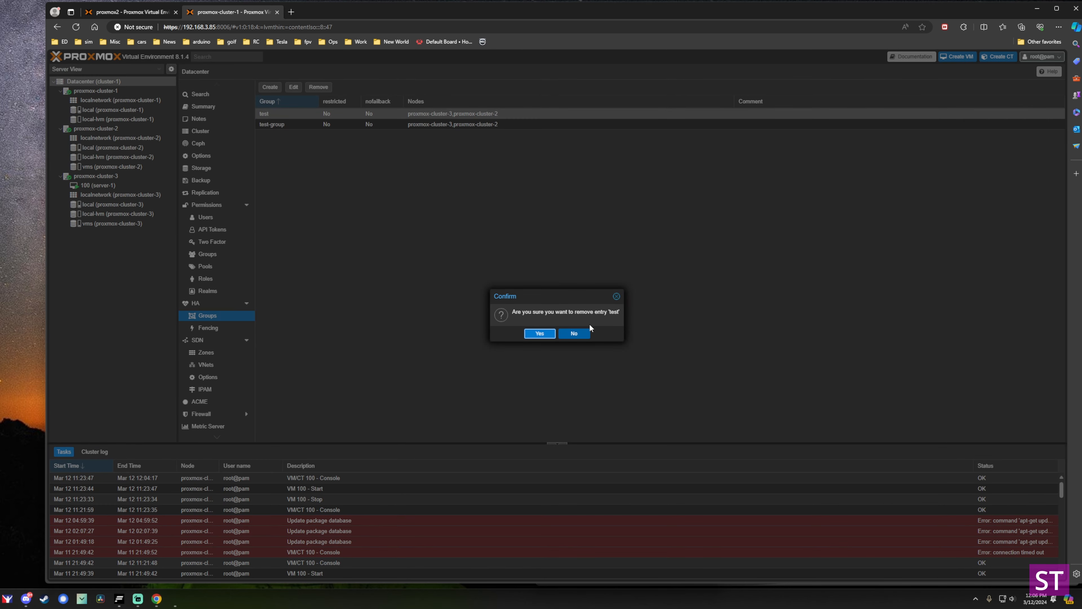
pyautogui.click(541, 334)
# Review test-group's nodes and vm:100's resource settings without changing anything.
pyautogui.click(389, 114)
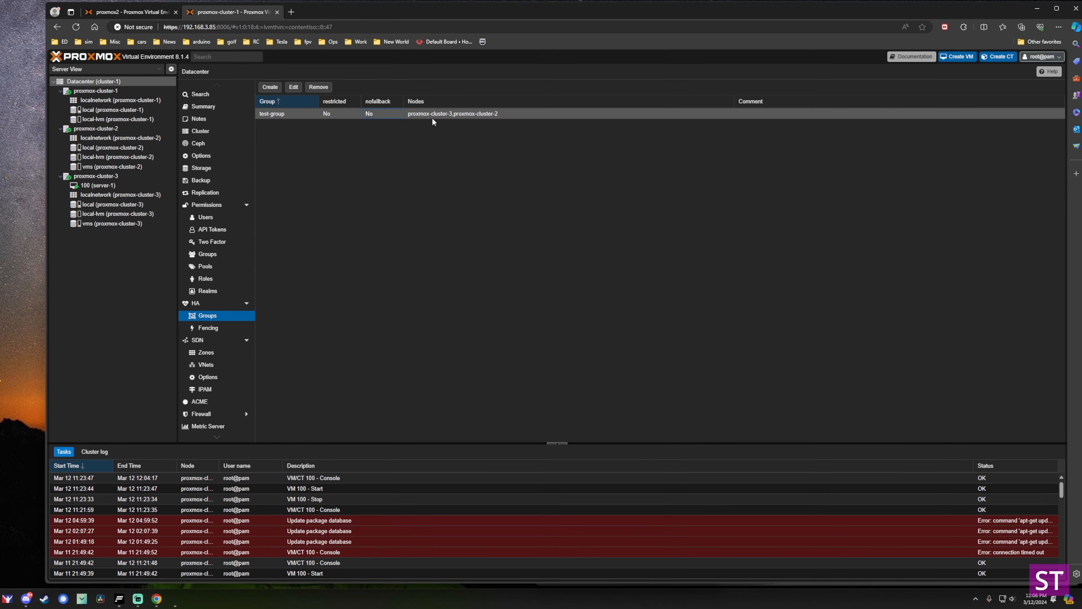
pyautogui.doubleClick(418, 116)
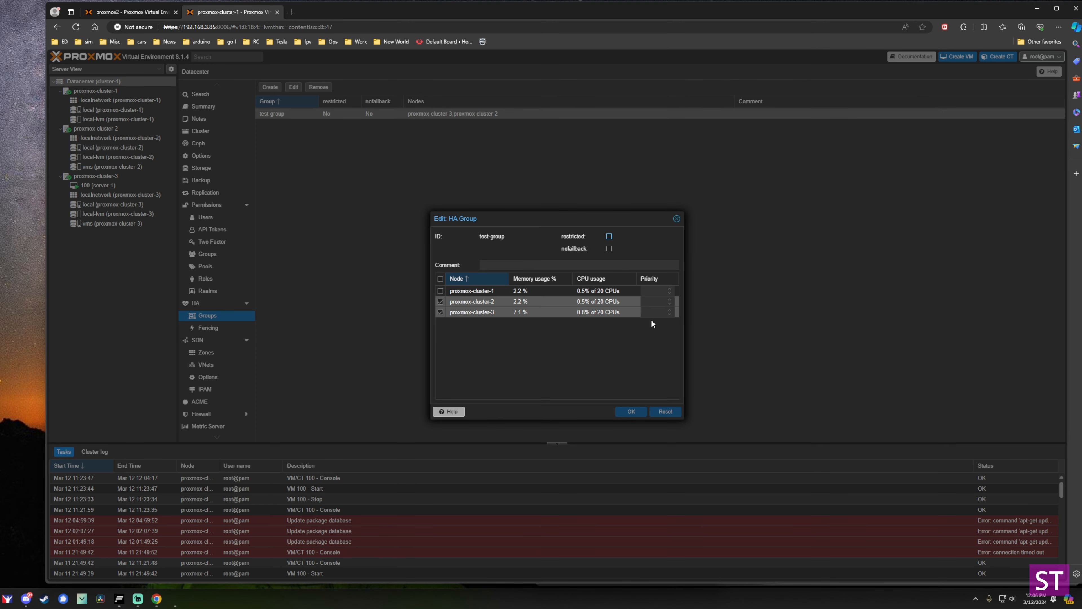
pyautogui.click(676, 219)
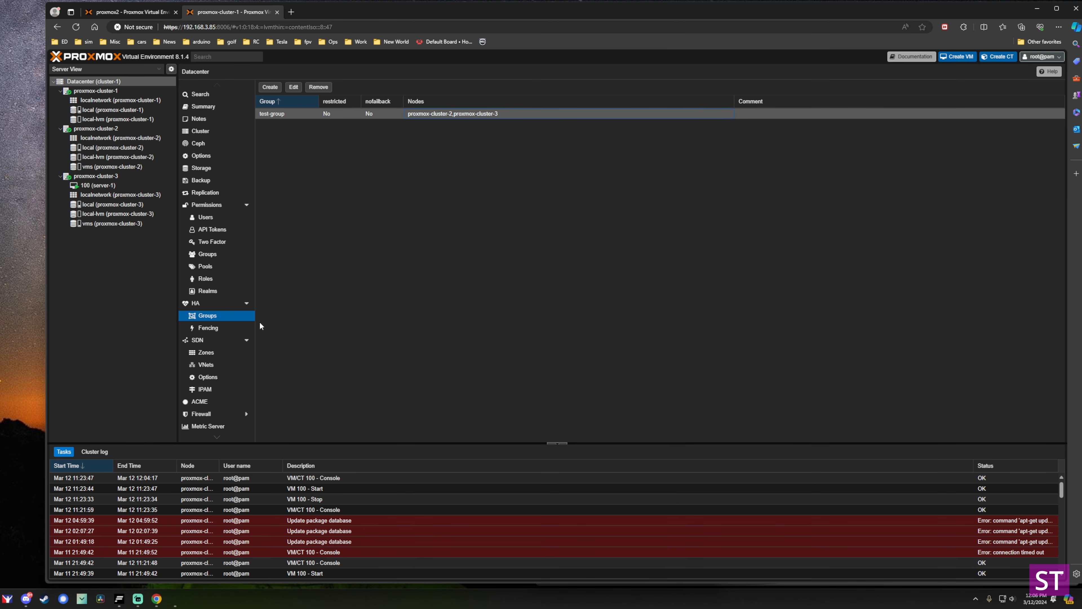
pyautogui.click(196, 303)
pyautogui.doubleClick(326, 219)
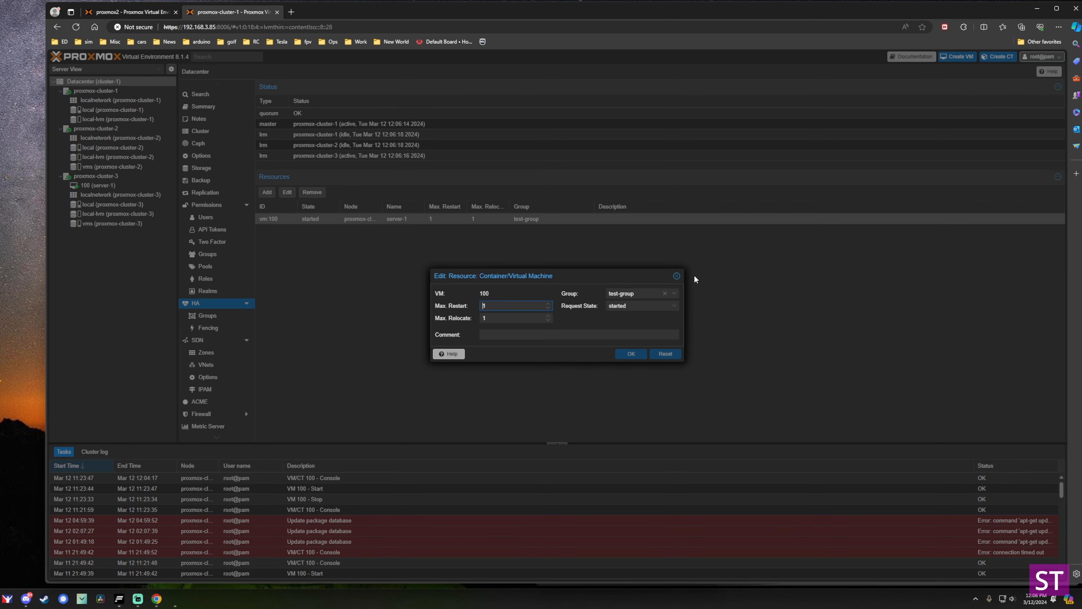
pyautogui.click(677, 276)
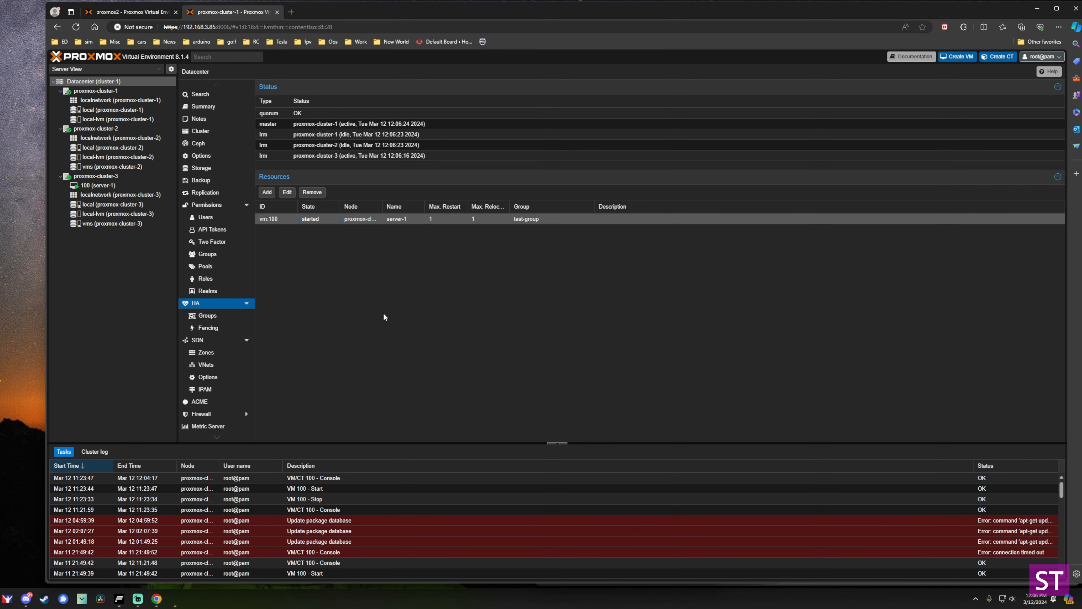
pyautogui.doubleClick(384, 219)
pyautogui.press('Escape')
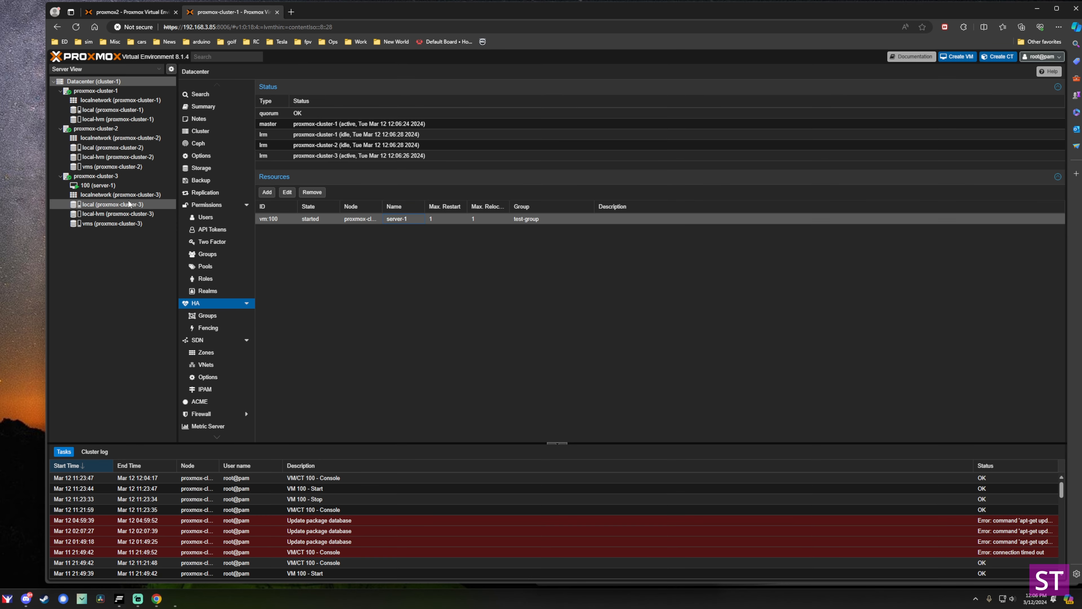
# Shut down node proxmox-cluster-3, which hosts VM 100.
pyautogui.click(117, 177)
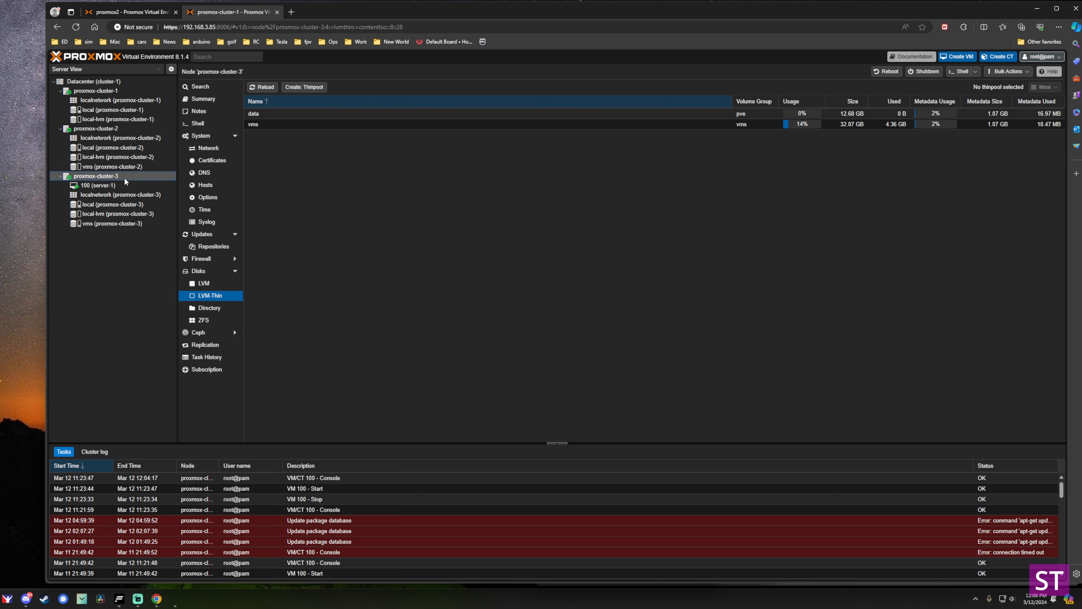
pyautogui.click(116, 185)
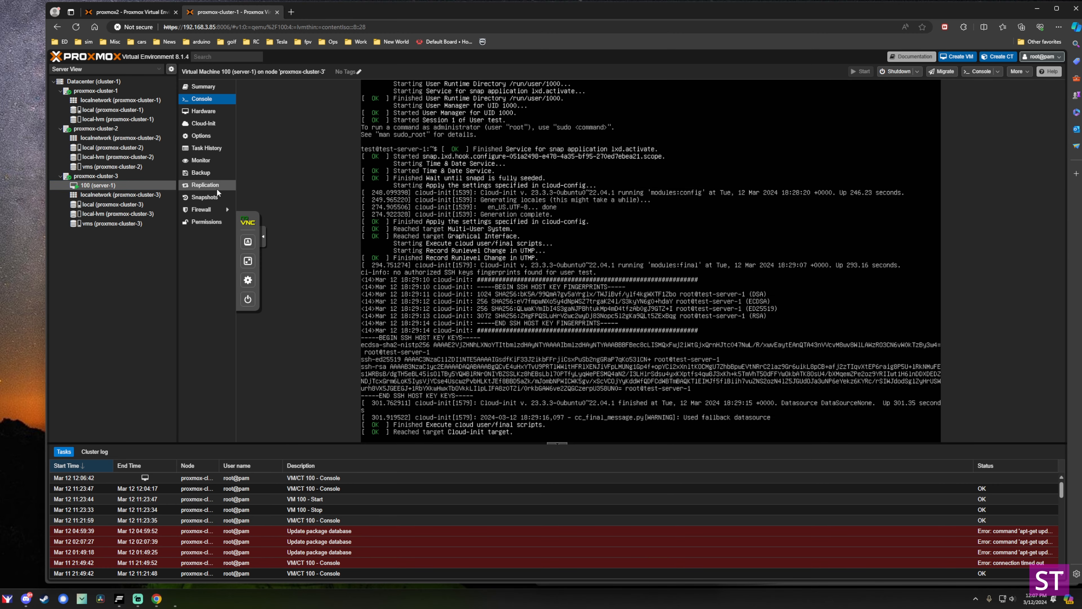
pyautogui.click(101, 177)
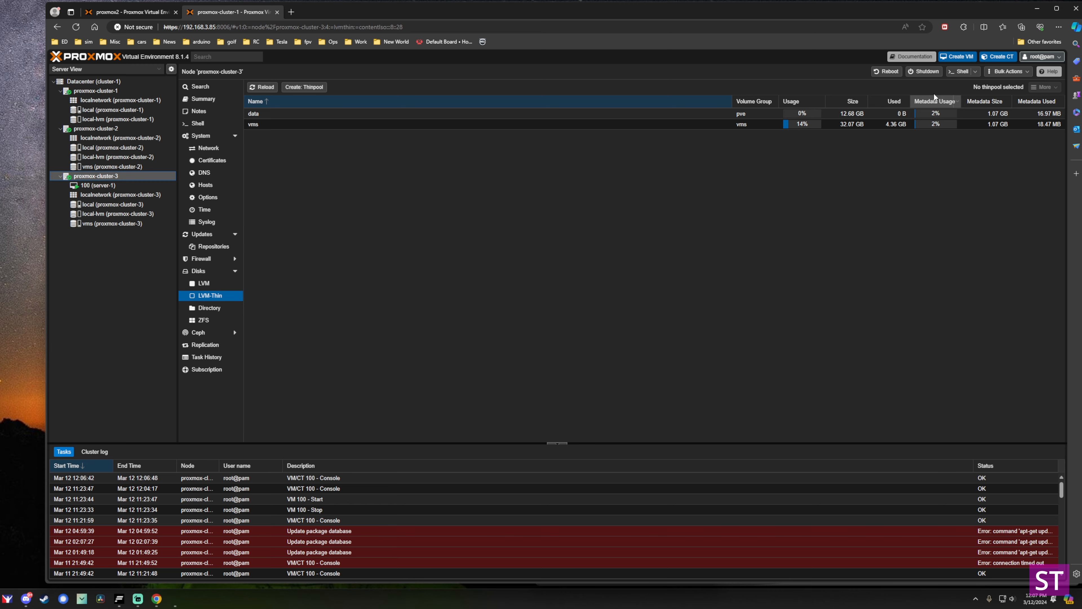
pyautogui.click(925, 72)
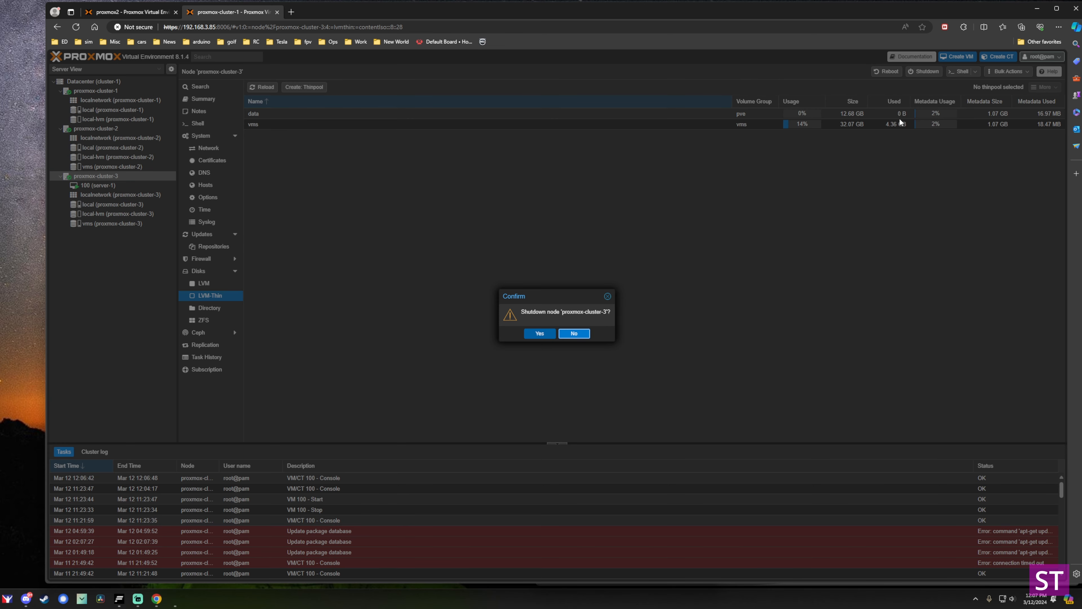
pyautogui.click(540, 335)
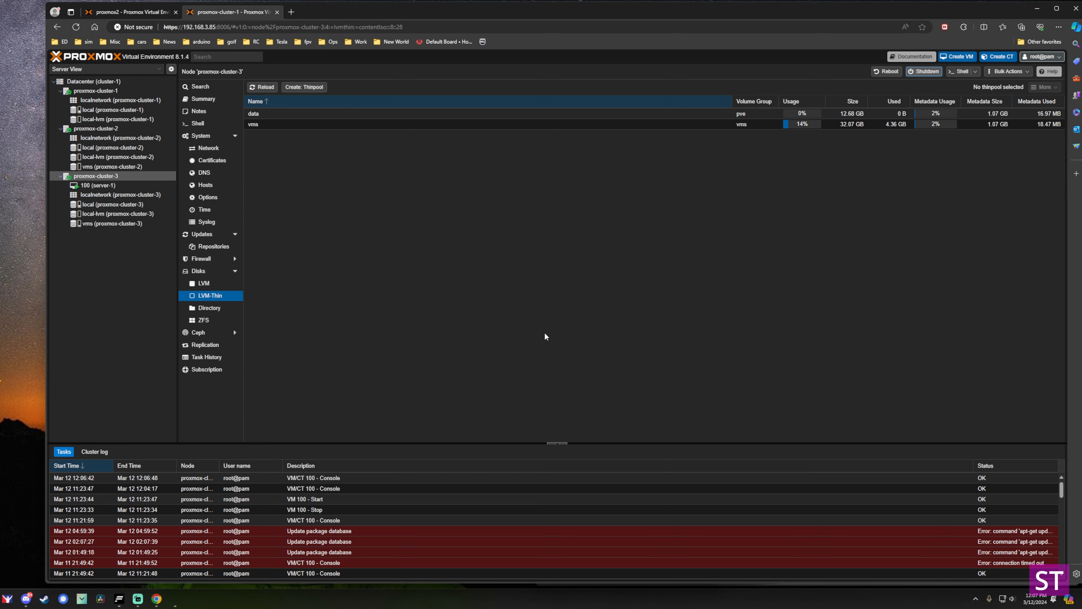
# Check the VM disks on proxmox-cluster-3's vms storage.
pyautogui.click(120, 224)
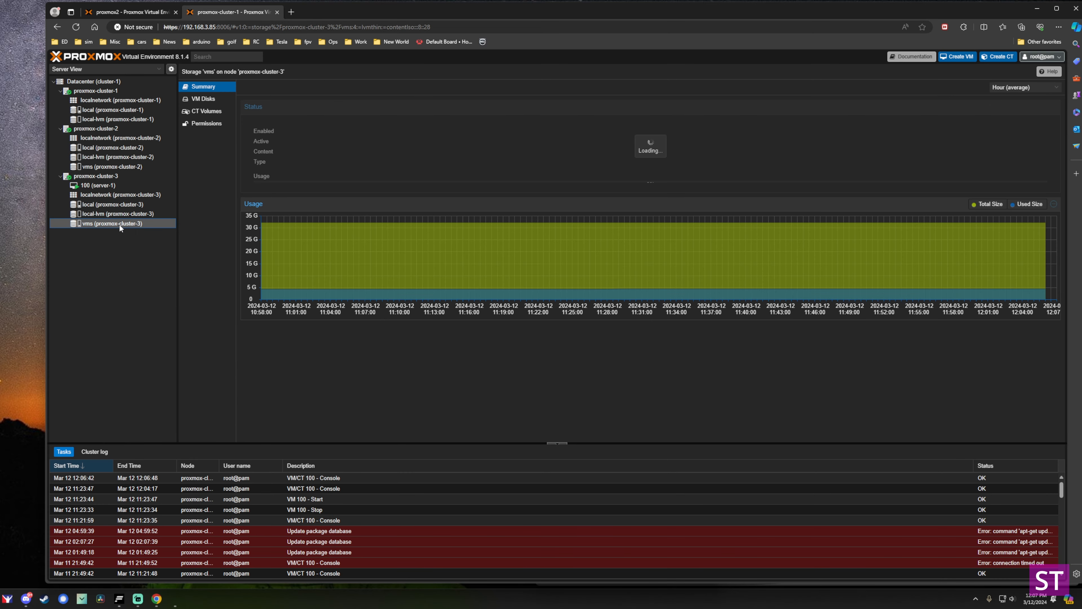
pyautogui.click(202, 101)
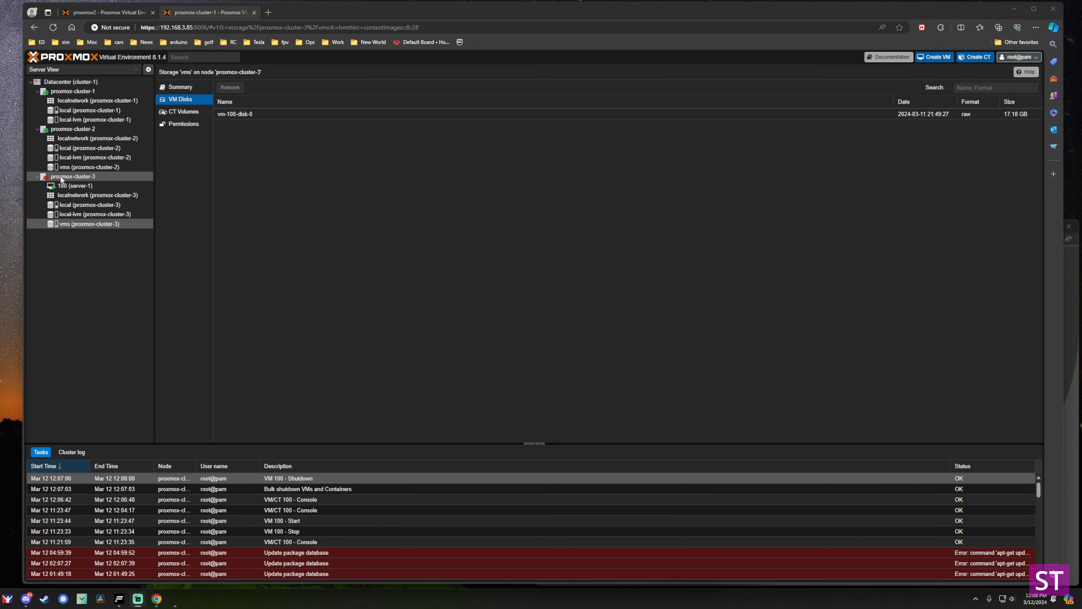
pyautogui.click(62, 179)
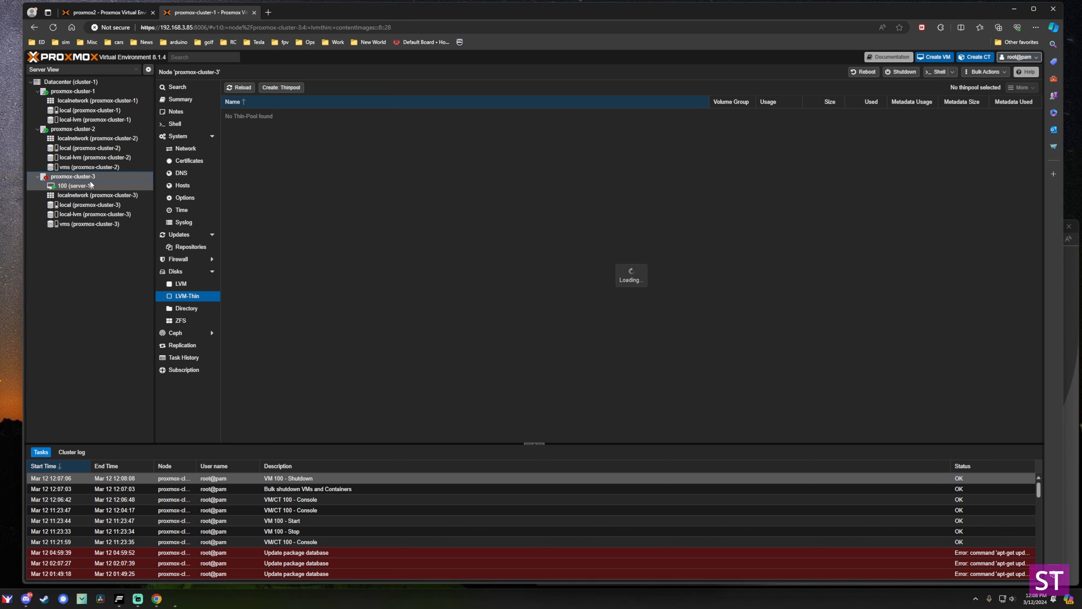
# Open VM 100's console on proxmox-cluster-2 and inspect its failed start task.
pyautogui.click(106, 13)
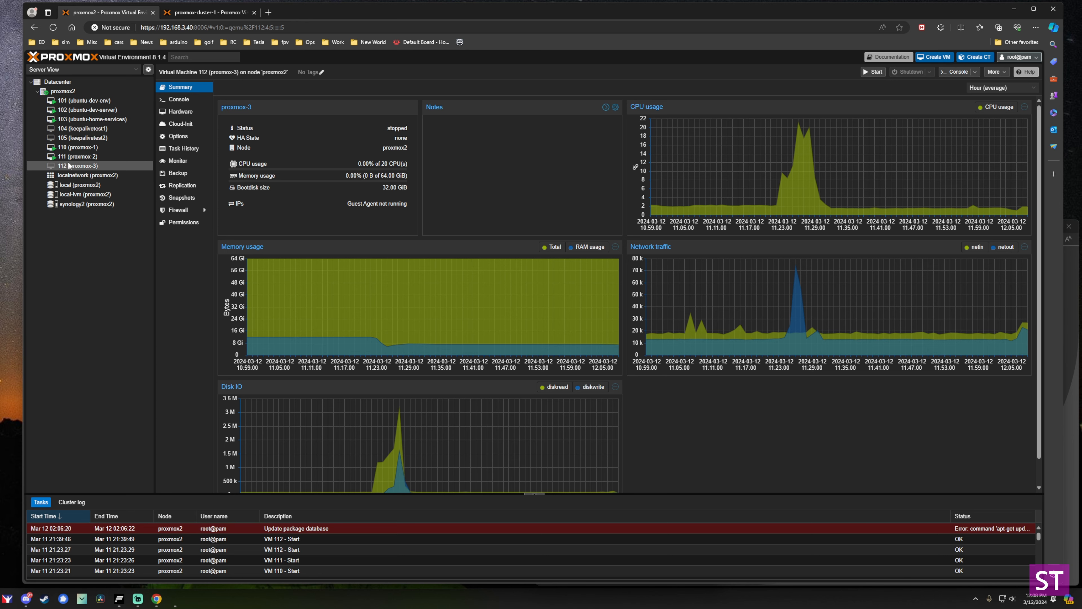
pyautogui.click(209, 13)
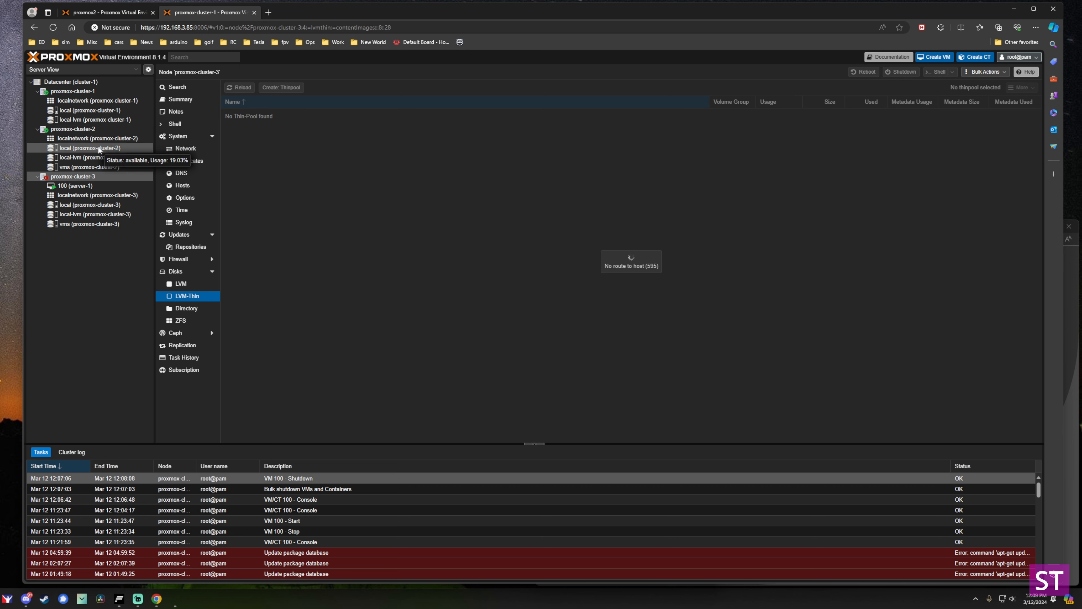
pyautogui.click(88, 129)
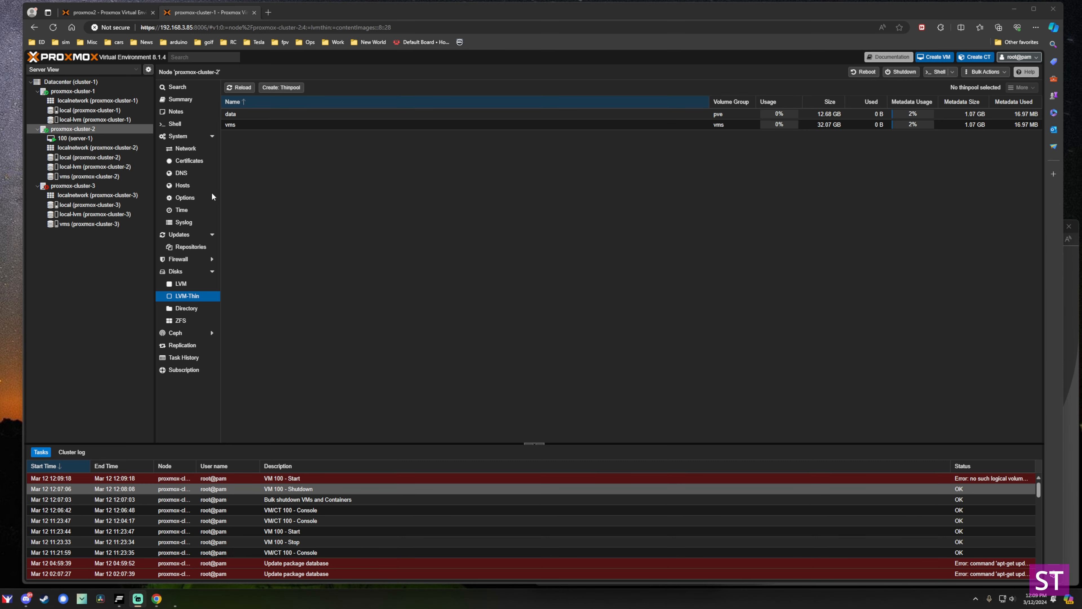
pyautogui.click(85, 139)
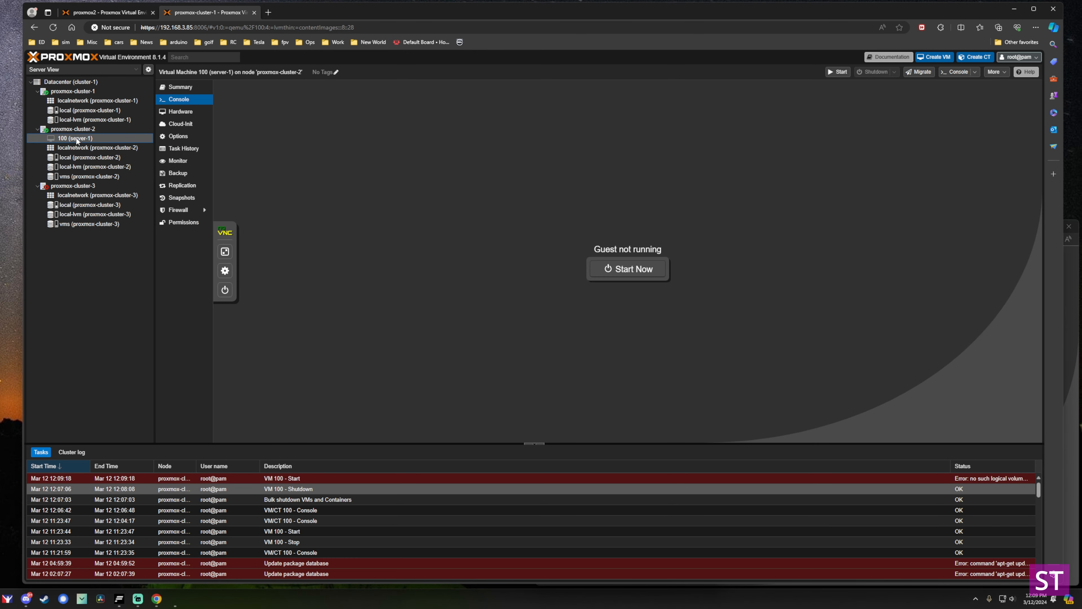
pyautogui.click(300, 477)
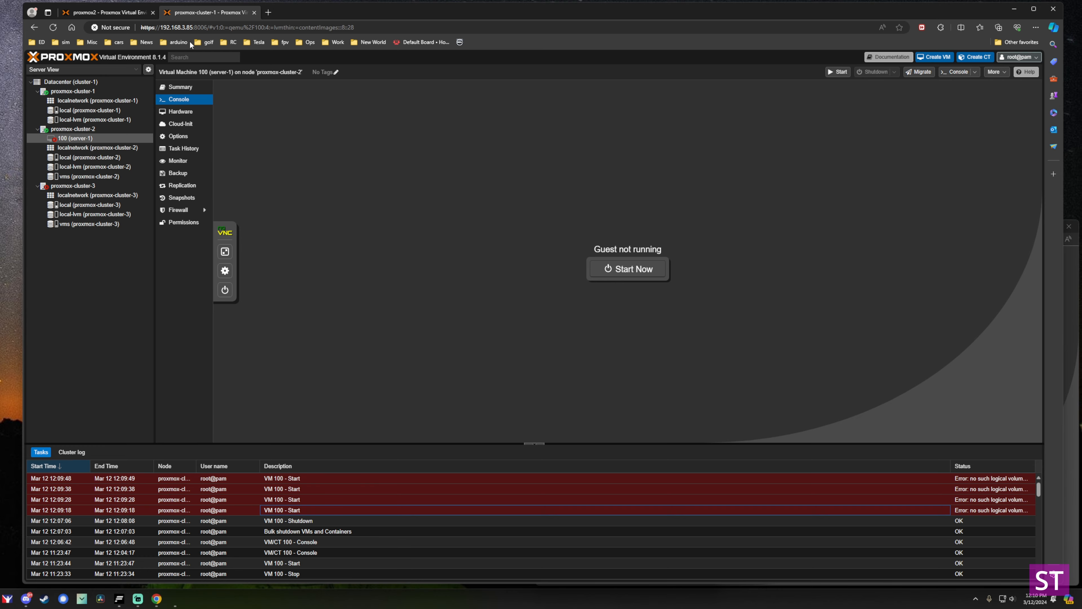
# Start VM 112 on the proxmox2 host.
pyautogui.click(120, 14)
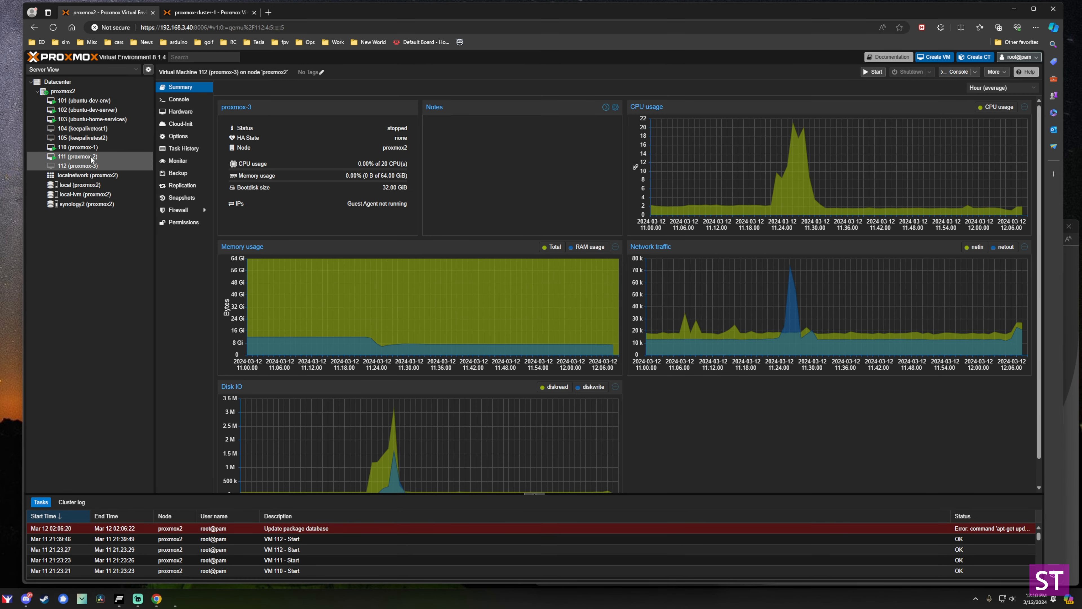
pyautogui.rightClick(85, 167)
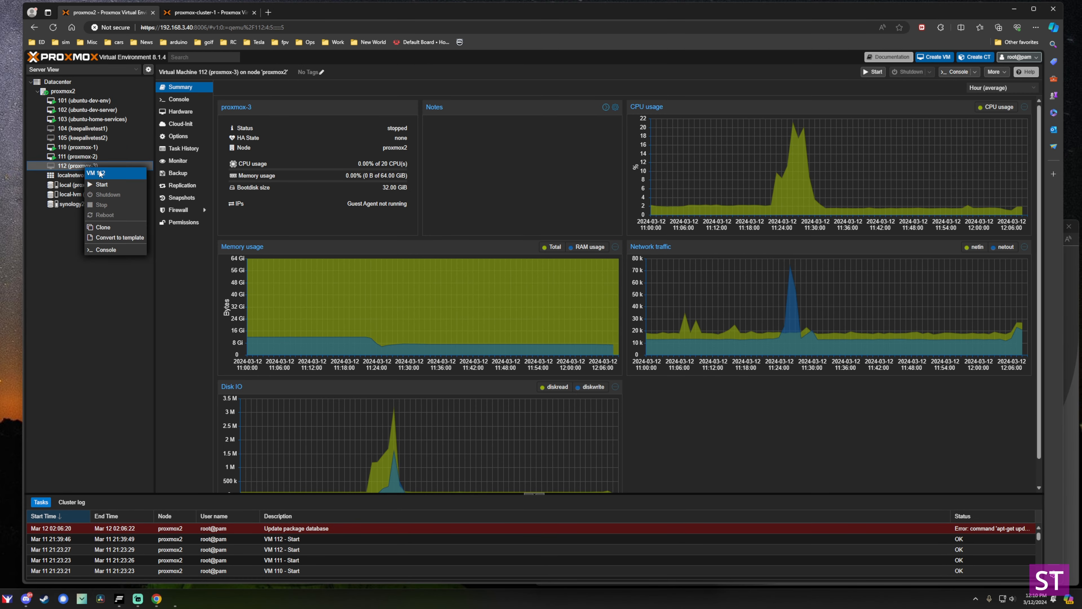
pyautogui.click(103, 185)
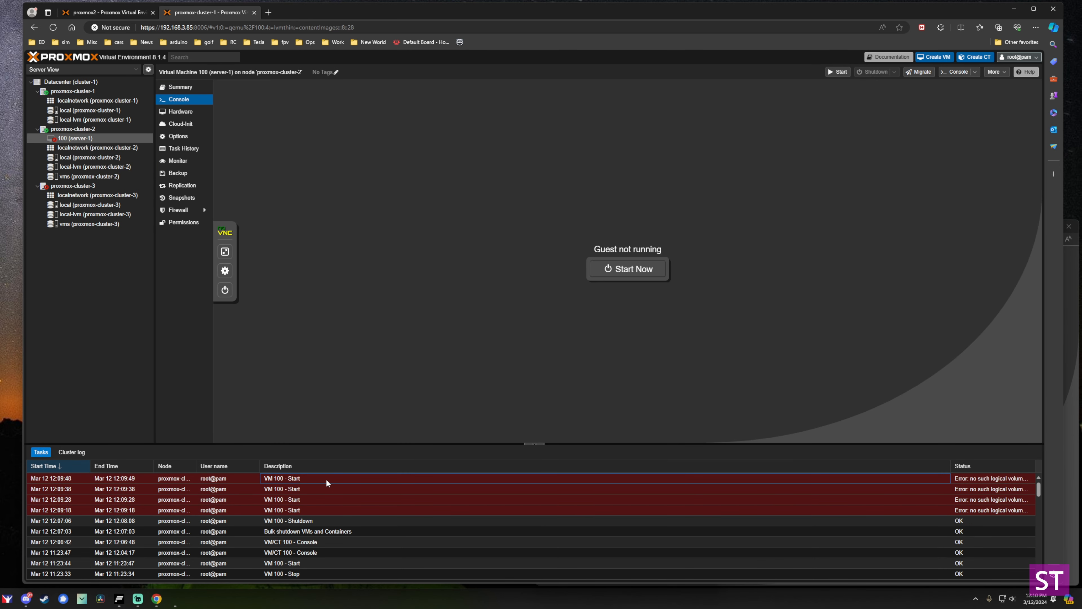
# Read the 'no such logical volume' error in VM 100's failed start task.
pyautogui.doubleClick(326, 479)
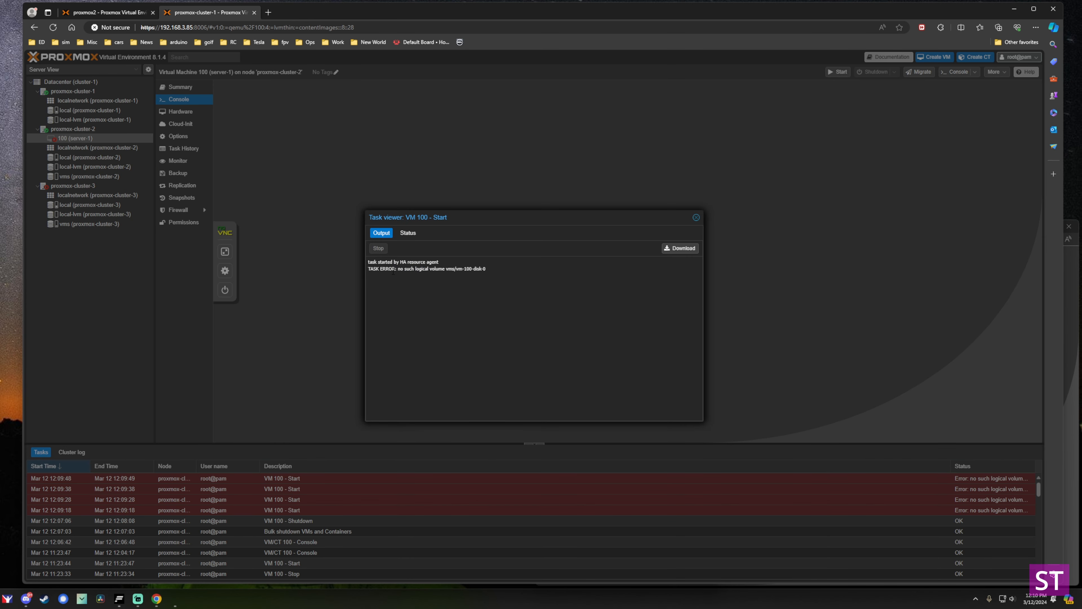
pyautogui.moveTo(393, 271); pyautogui.dragTo(474, 271)
pyautogui.click(667, 216)
pyautogui.click(696, 217)
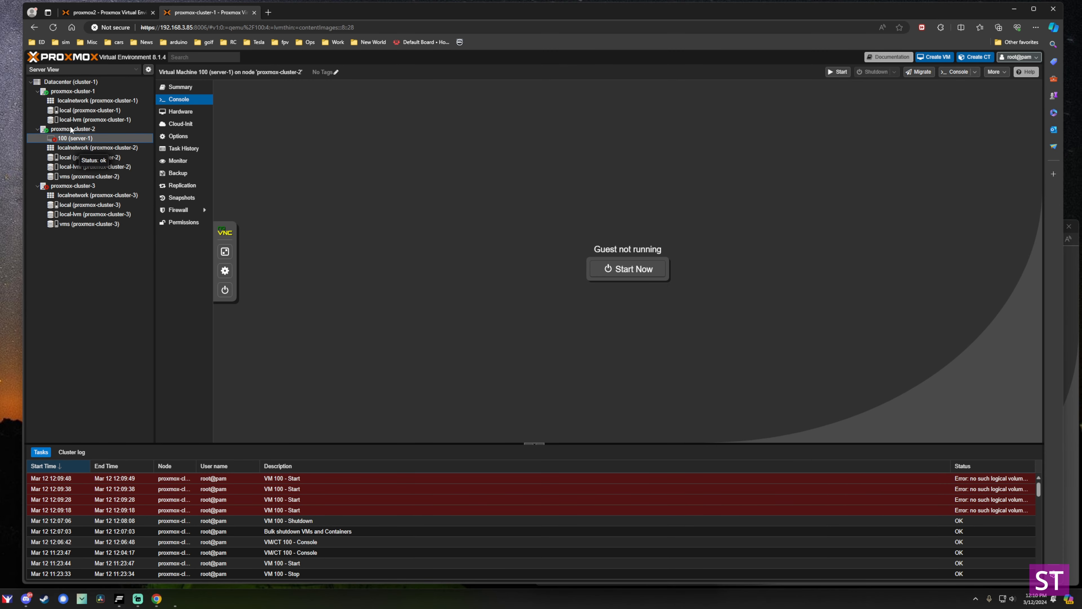
# Check proxmox-cluster-2's vms, local-lvm and local storages, then proxmox-cluster-3's vms storage.
pyautogui.click(74, 177)
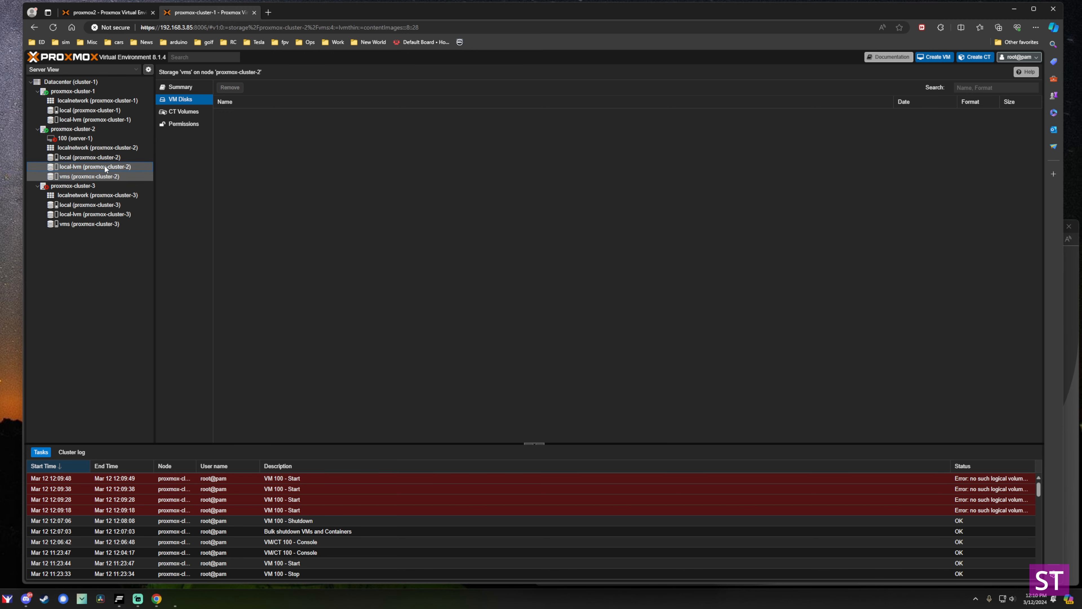
pyautogui.click(81, 166)
pyautogui.click(65, 158)
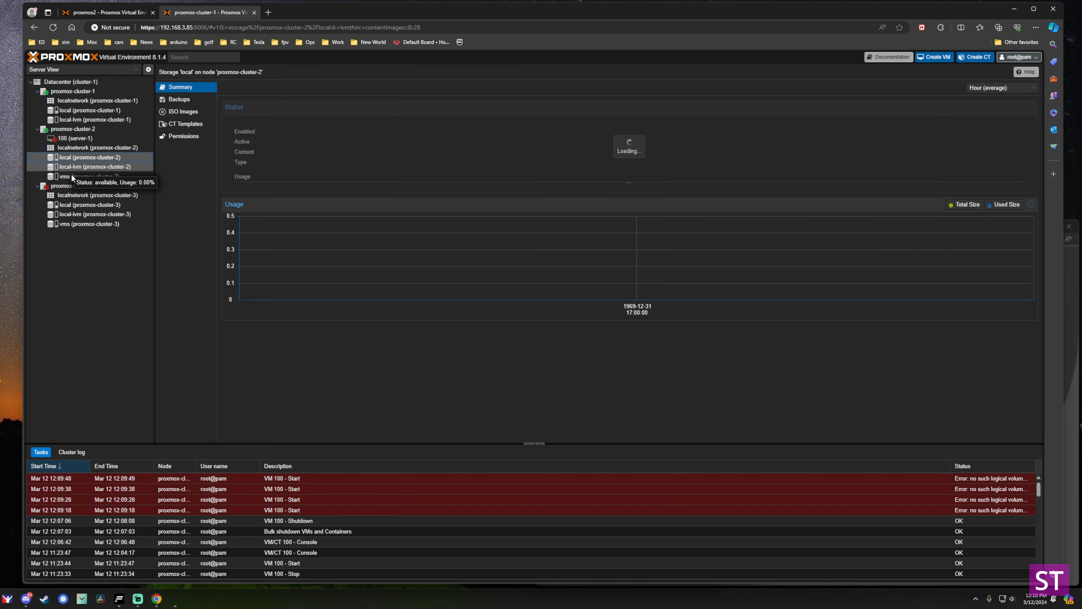
pyautogui.click(72, 176)
pyautogui.click(72, 141)
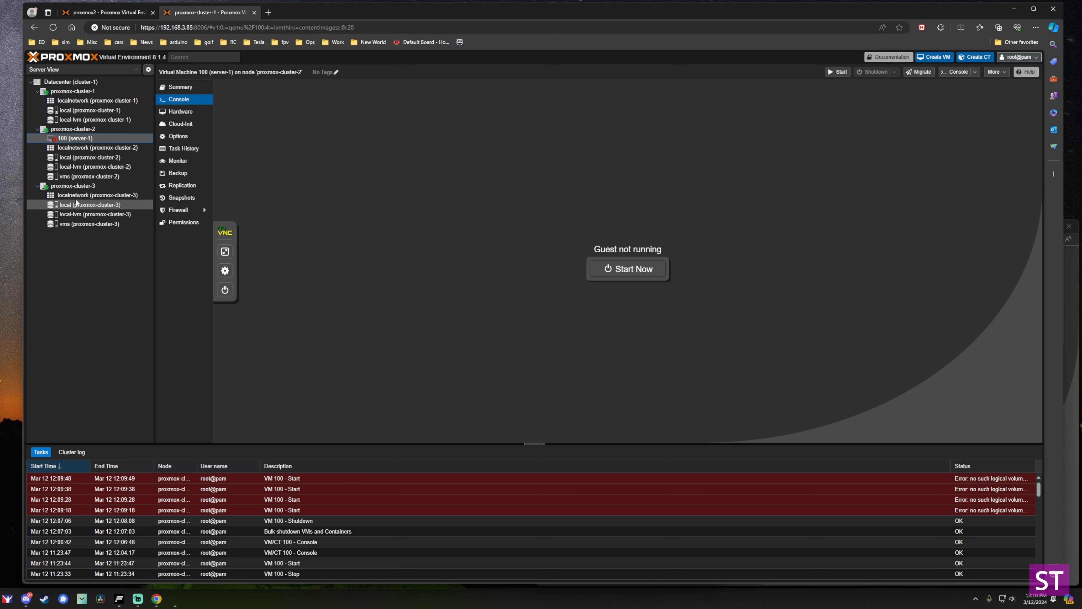
pyautogui.click(85, 224)
# Select disk vm-100-disk-0 on proxmox-cluster-3, then view VM 110 (proxmox-1) on proxmox2.
pyautogui.click(231, 114)
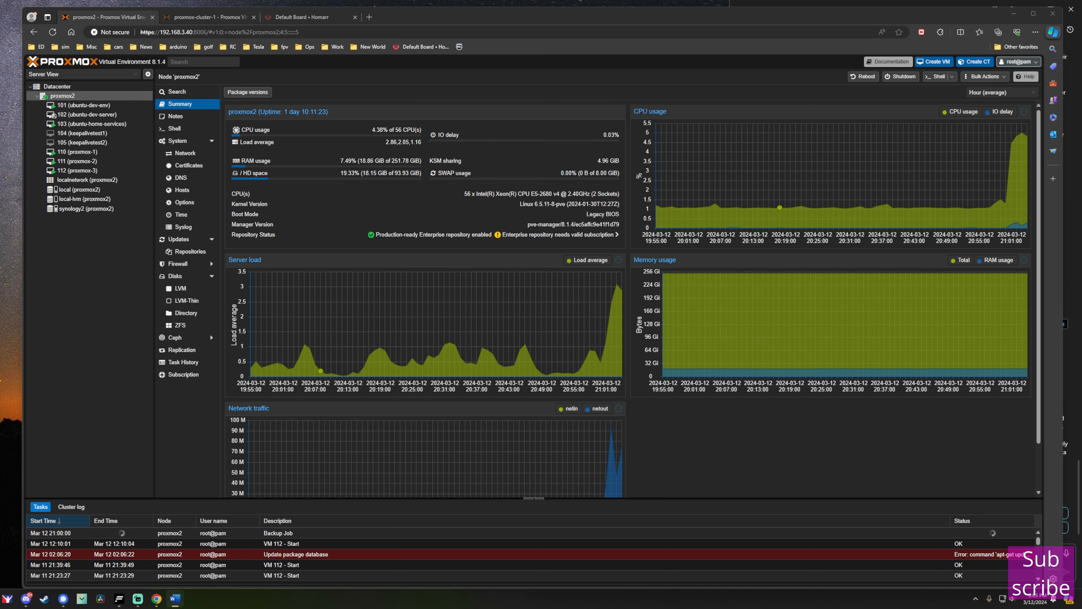
pyautogui.hotkey('alt', 'Tab')
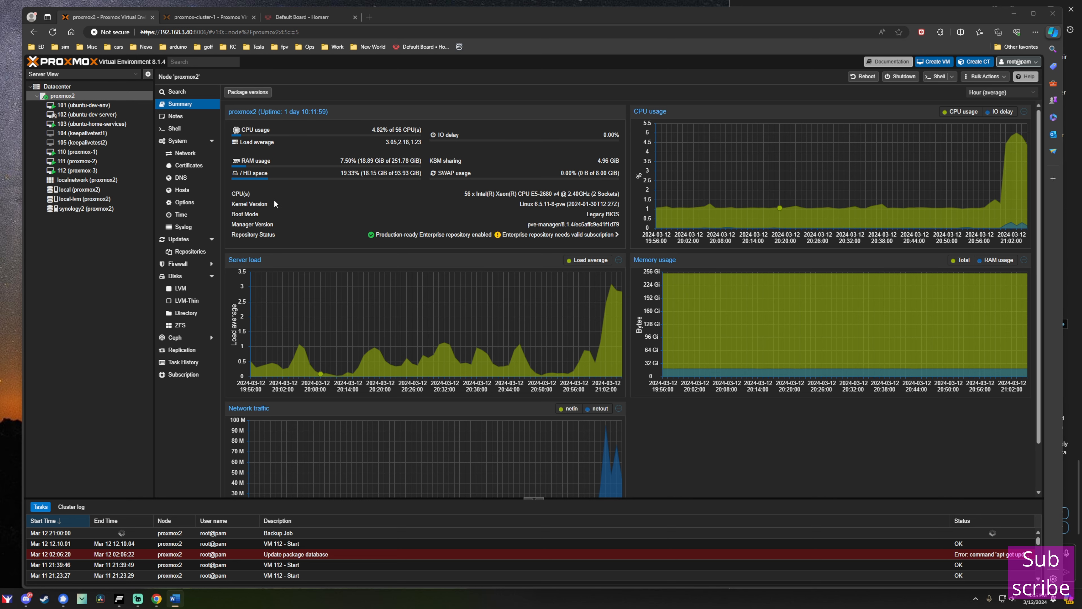
pyautogui.click(128, 17)
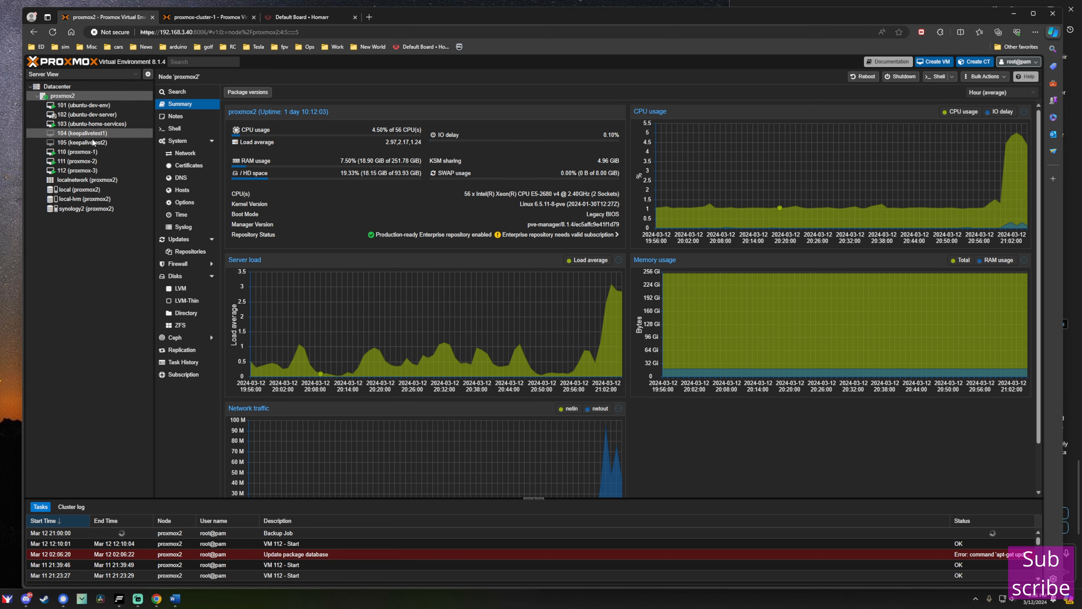
pyautogui.click(88, 153)
pyautogui.click(89, 162)
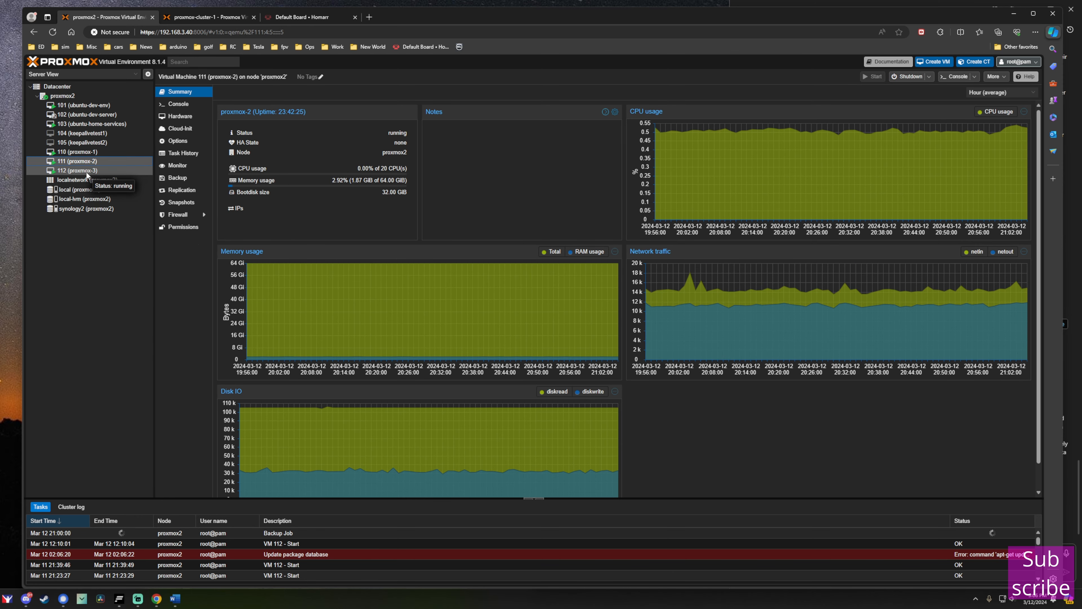
pyautogui.click(89, 152)
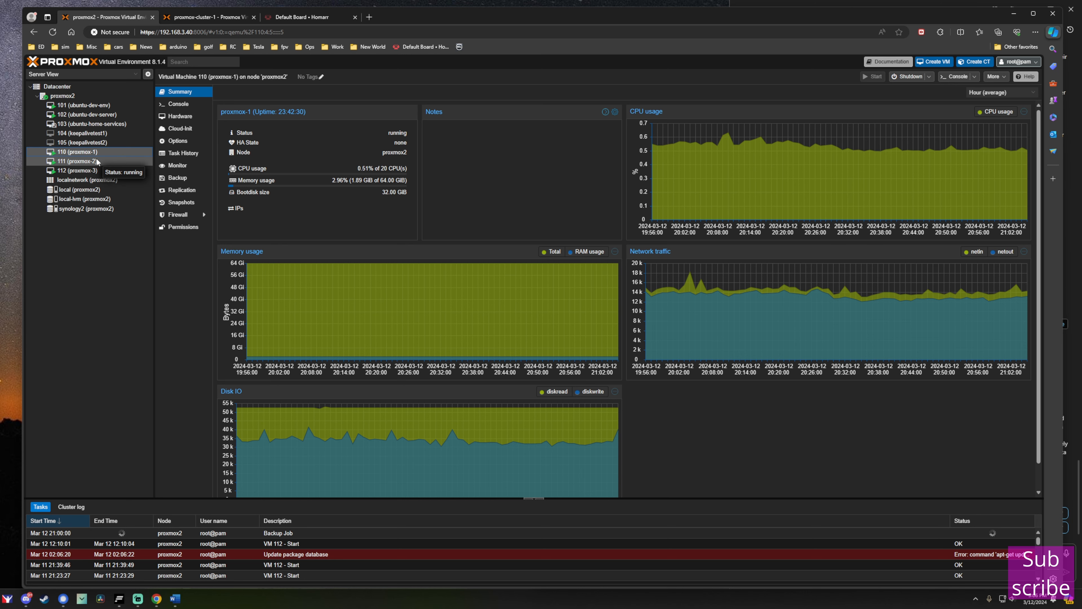
# Add a 32 GB scsi1 hard disk on local-lvm storage to VM 110 (proxmox-1).
pyautogui.click(183, 118)
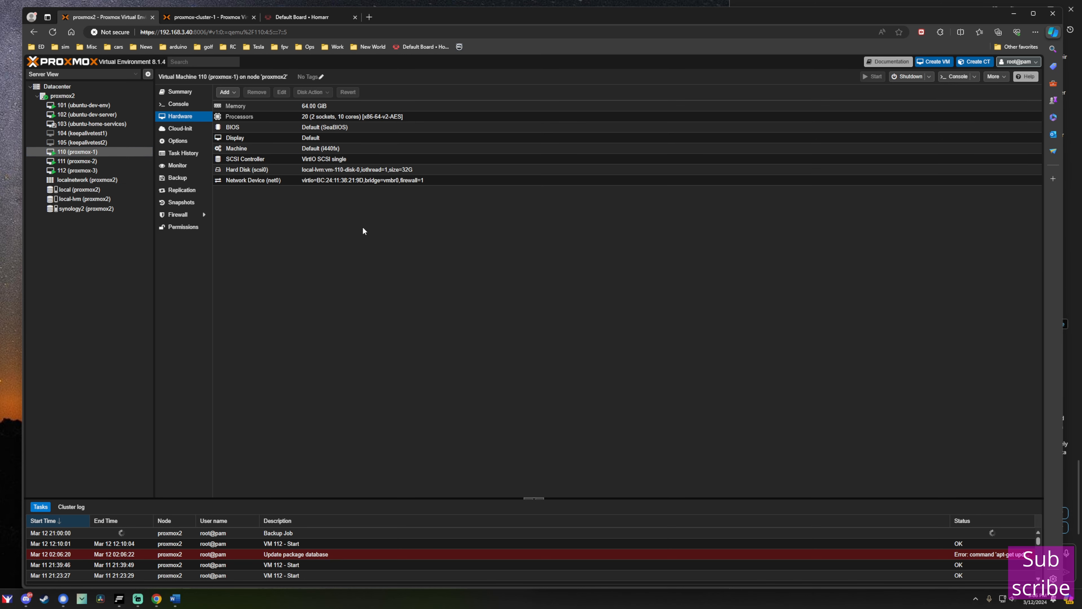
pyautogui.click(227, 93)
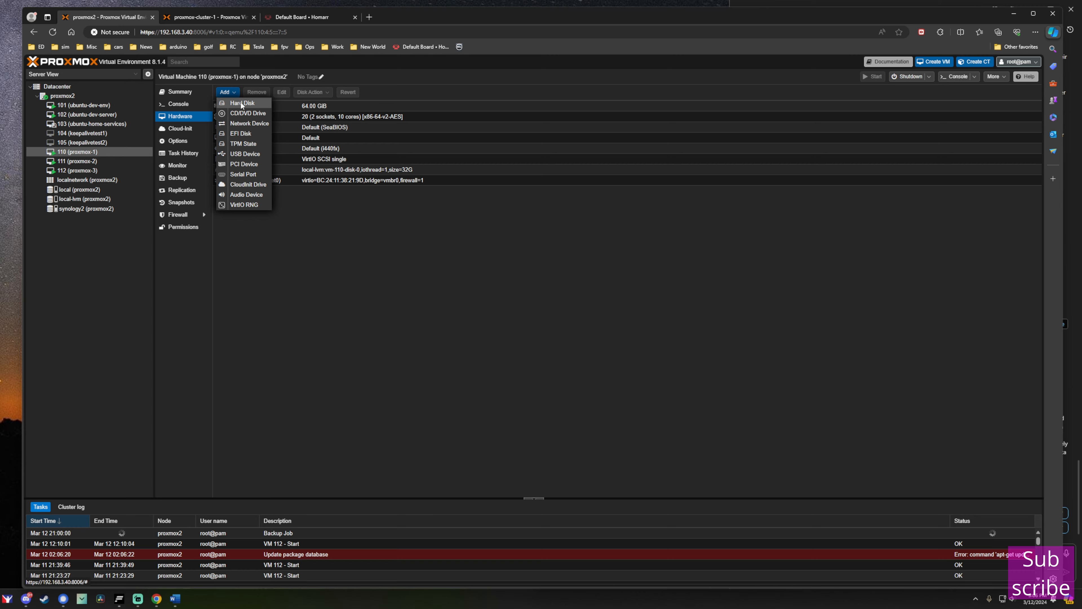
pyautogui.click(241, 102)
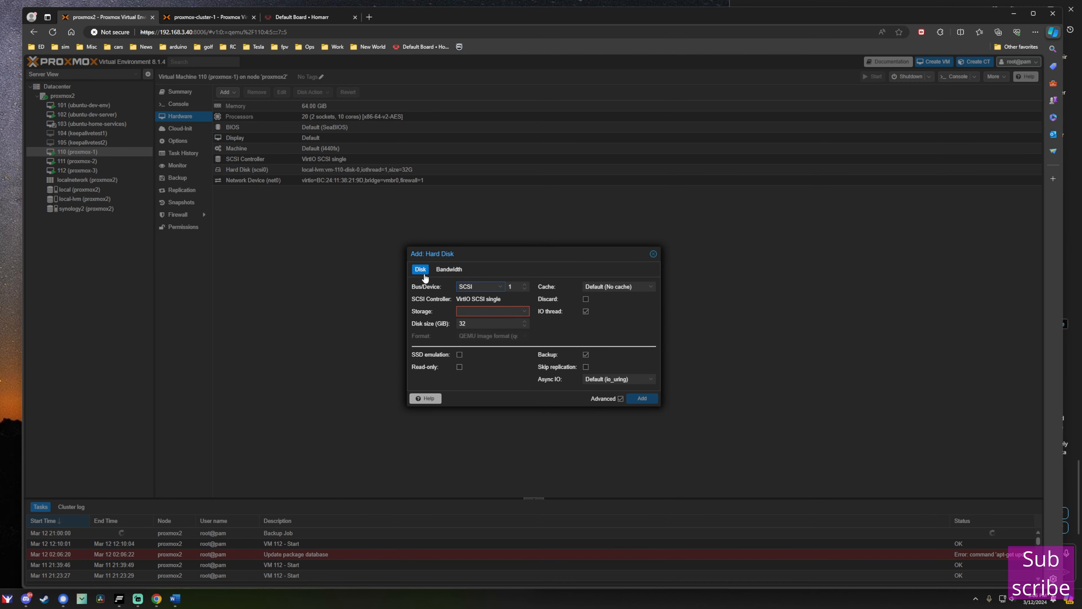
pyautogui.click(518, 313)
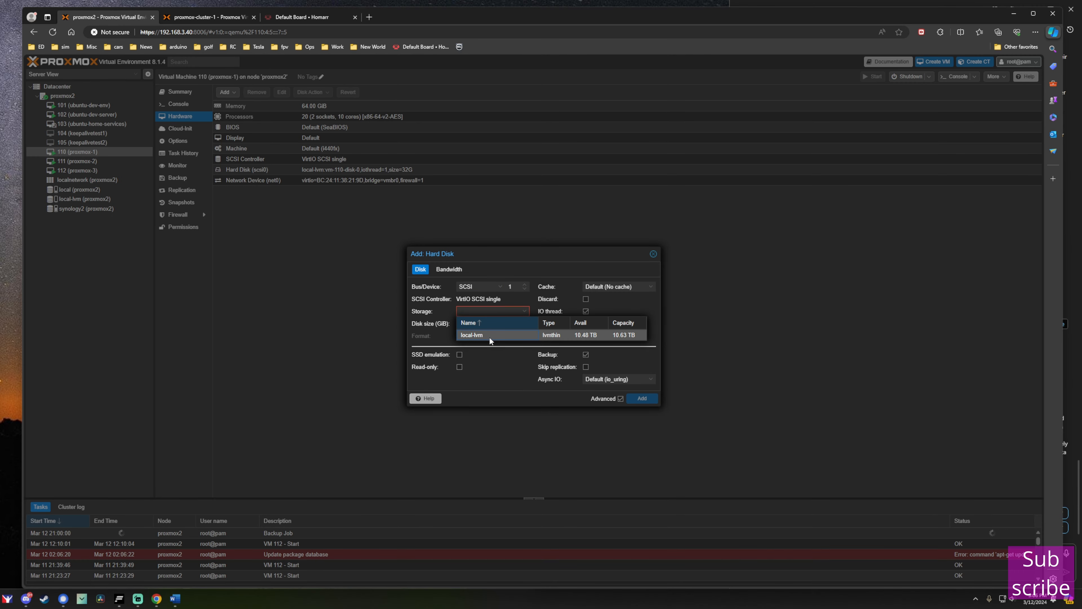
pyautogui.click(489, 336)
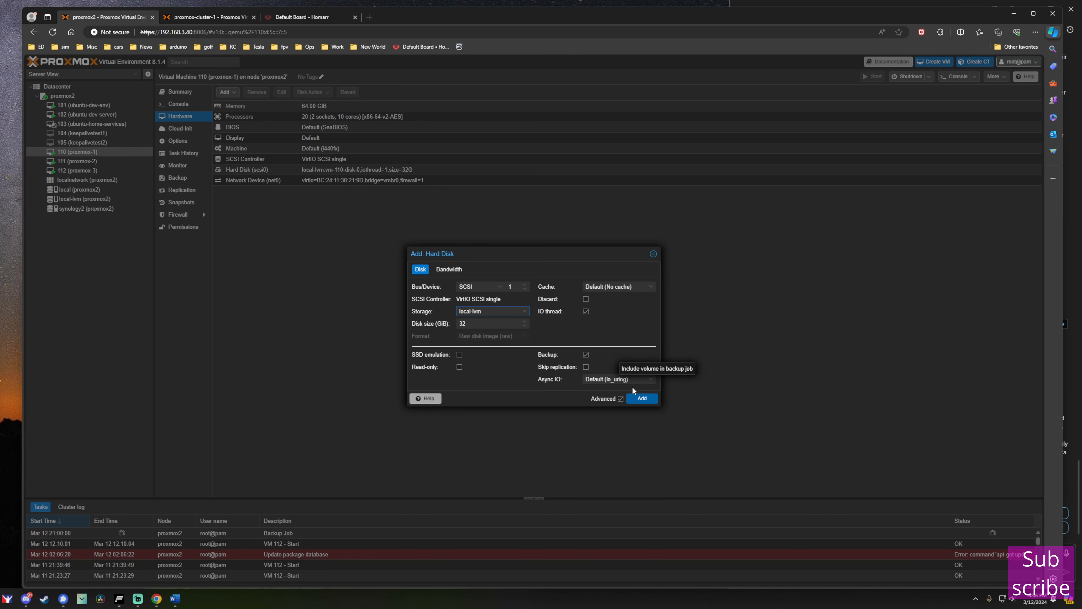
pyautogui.click(642, 400)
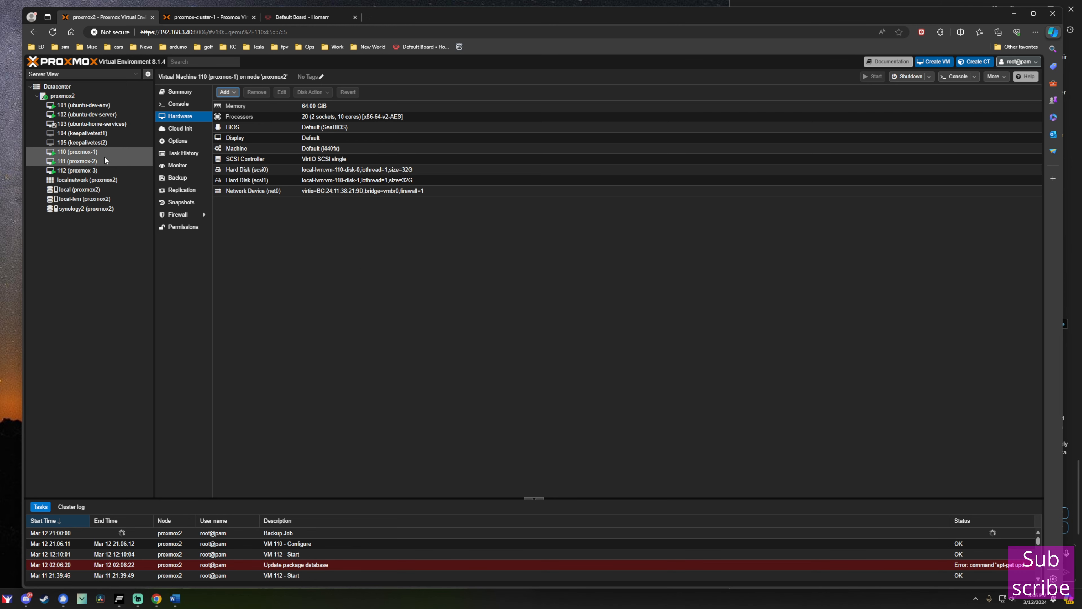
# Add a 32 GB local-lvm hard disk, scsi2, to VM 111 (proxmox-2).
pyautogui.click(97, 161)
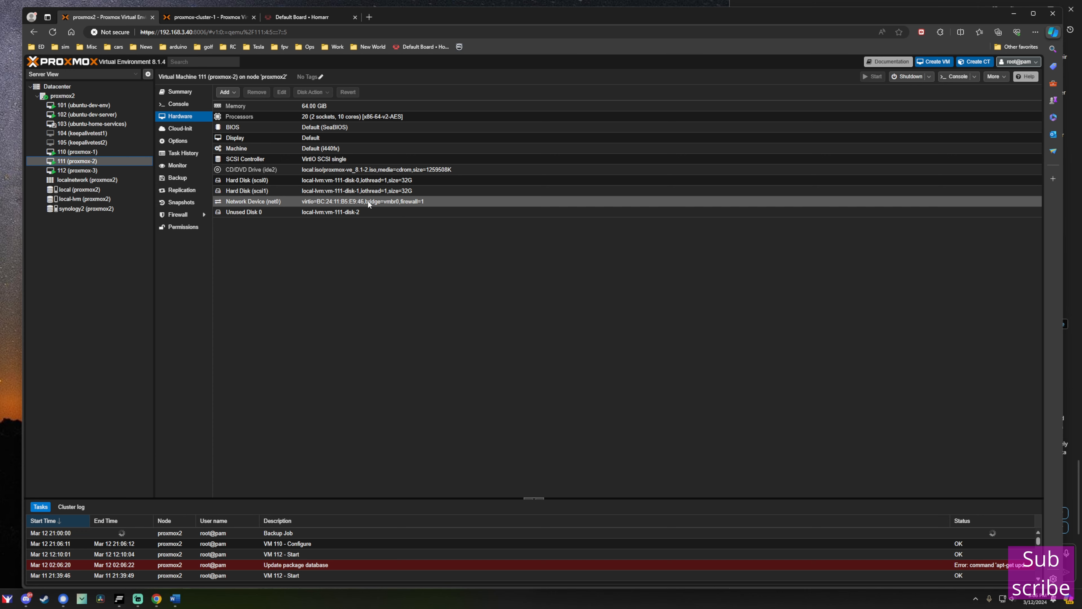
pyautogui.click(225, 92)
pyautogui.click(244, 102)
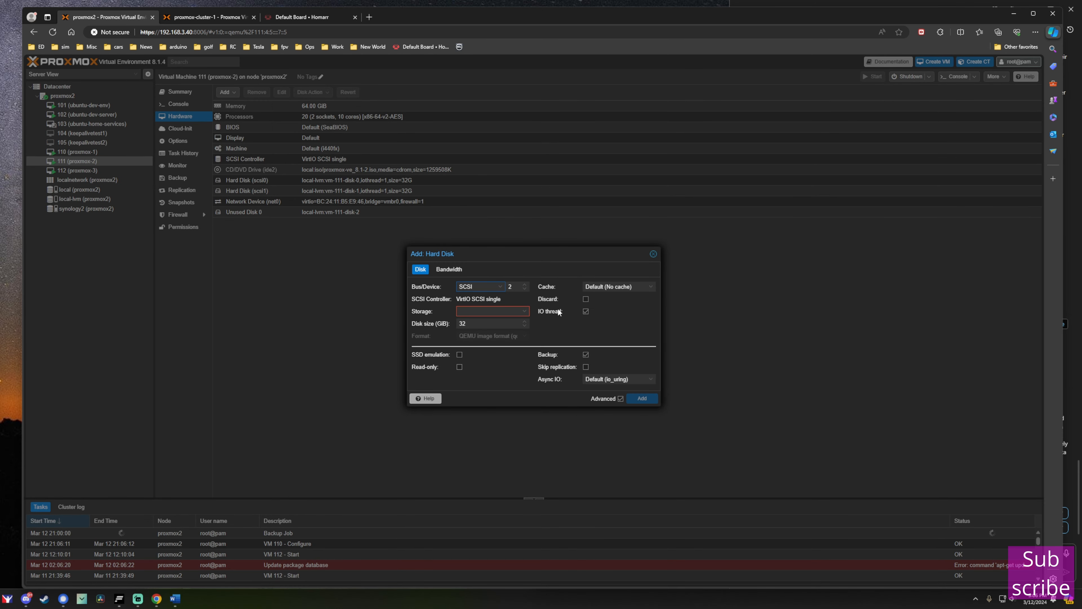
pyautogui.click(524, 311)
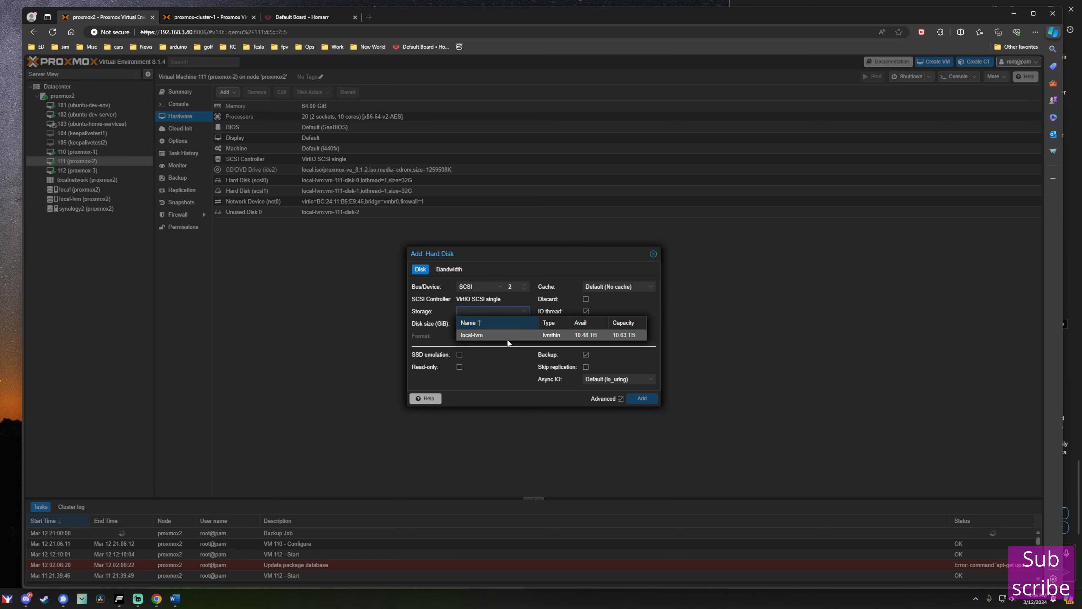
pyautogui.click(508, 338)
pyautogui.click(654, 402)
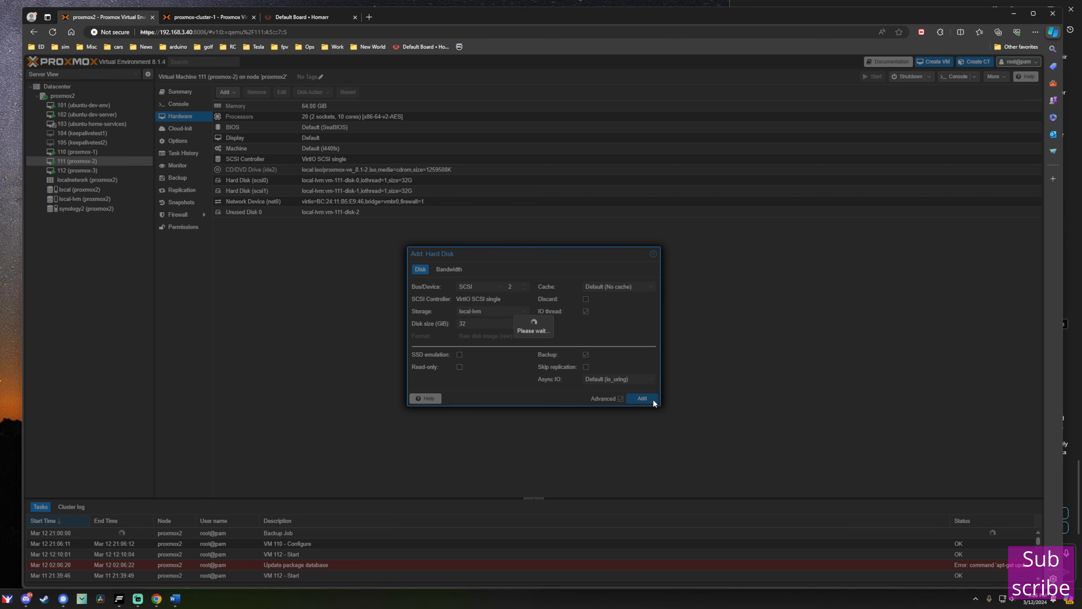
# Add another 32 GB local-lvm hard disk as scsi3 on VM 111.
pyautogui.click(234, 93)
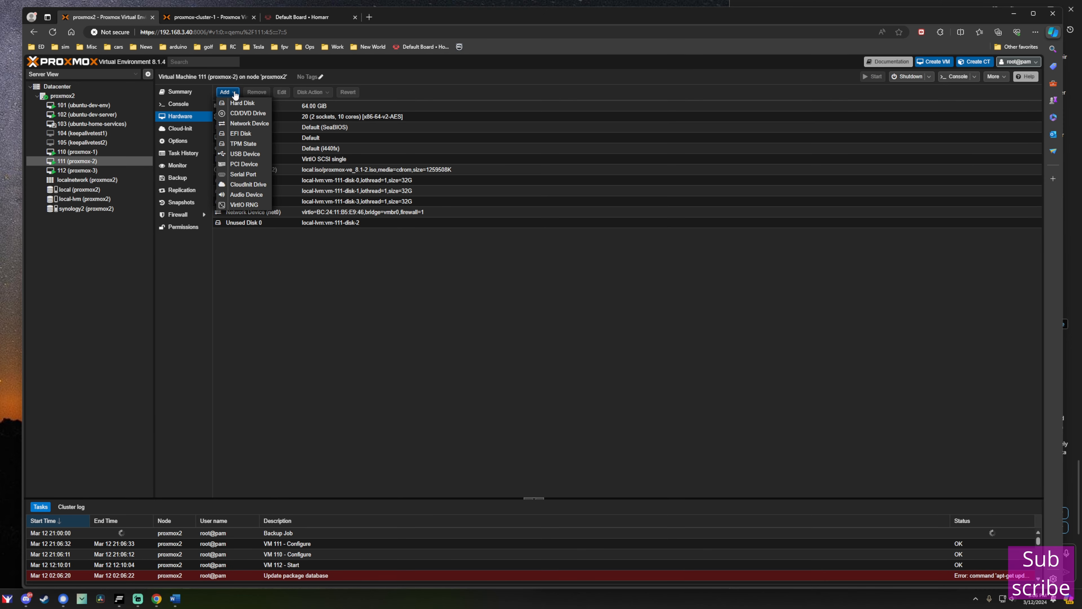
pyautogui.click(235, 102)
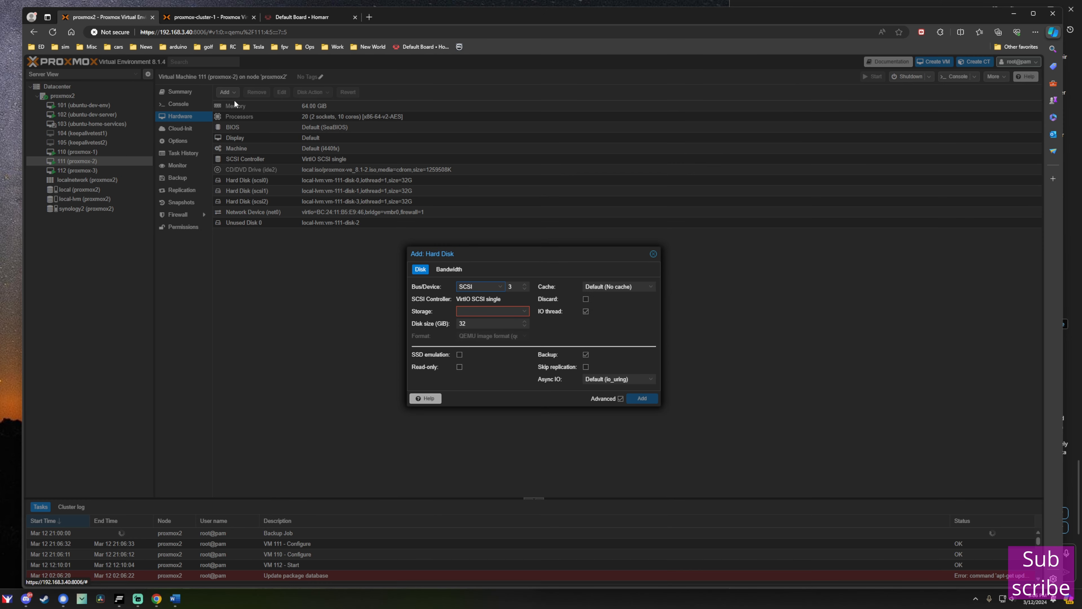
pyautogui.click(526, 314)
pyautogui.click(510, 332)
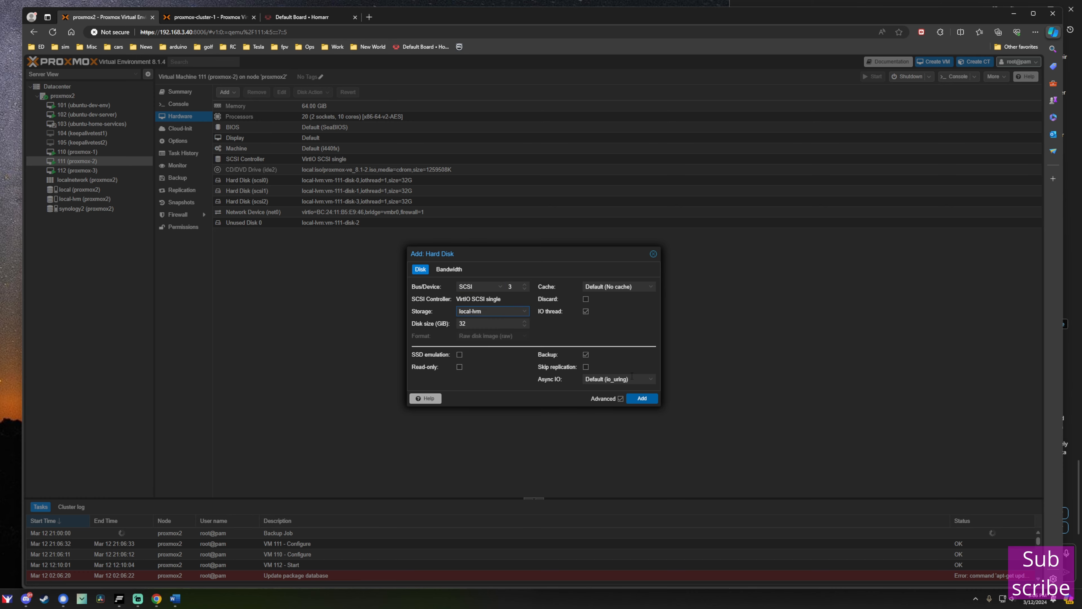
pyautogui.click(647, 401)
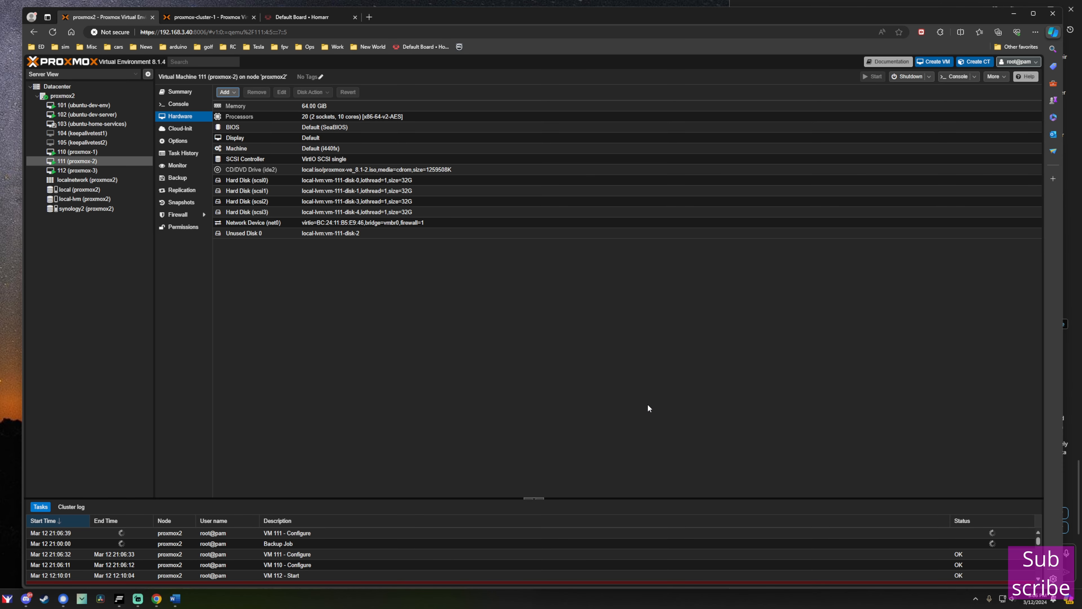
# Add a first 16 GB local-lvm hard disk to VM 112 (proxmox-3).
pyautogui.click(79, 171)
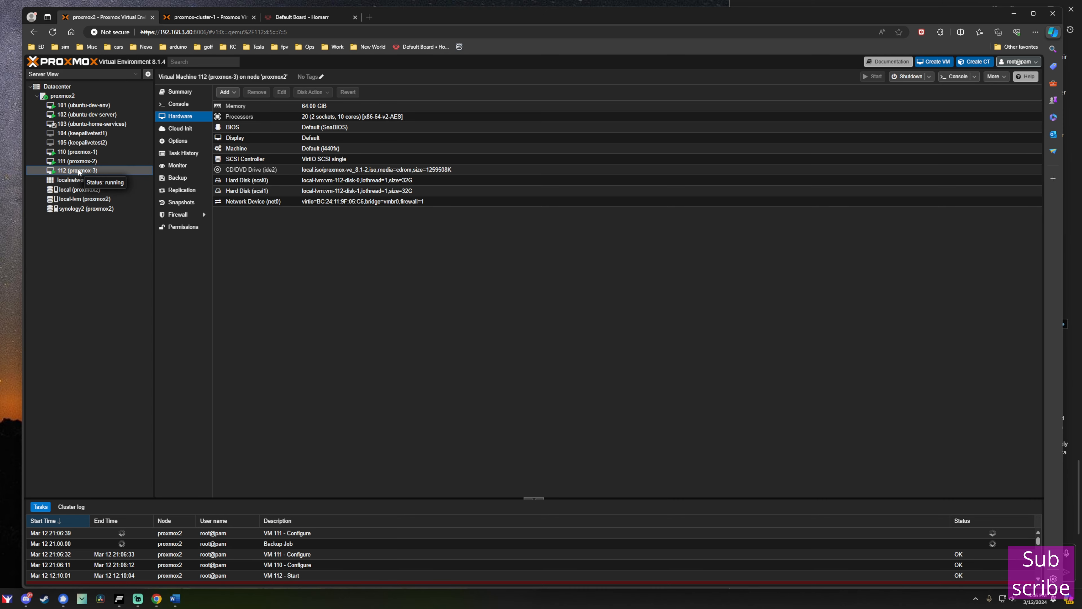
pyautogui.click(227, 93)
pyautogui.click(238, 105)
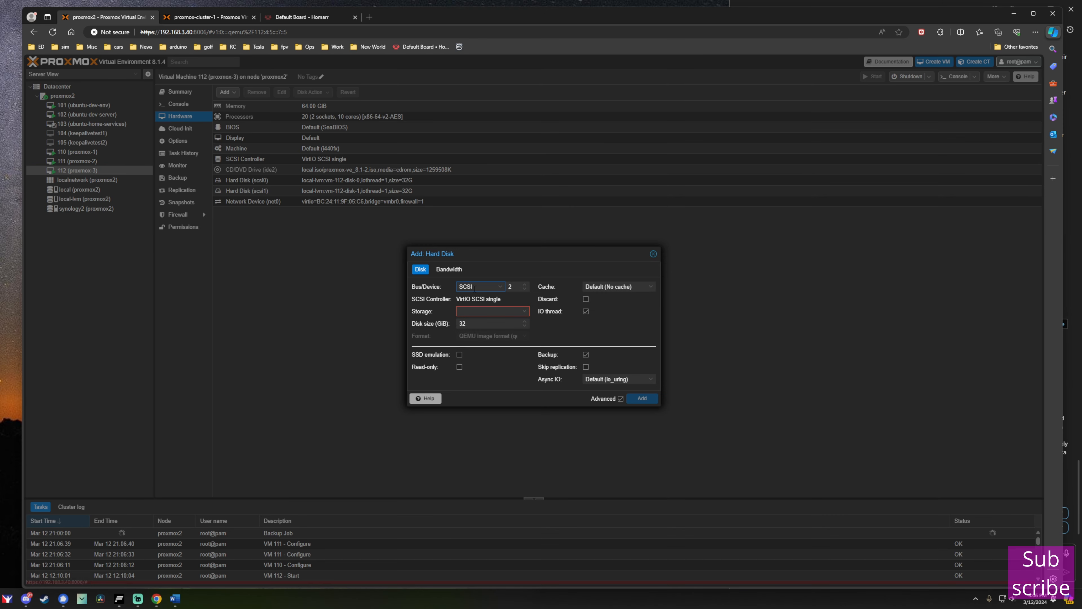
pyautogui.click(518, 311)
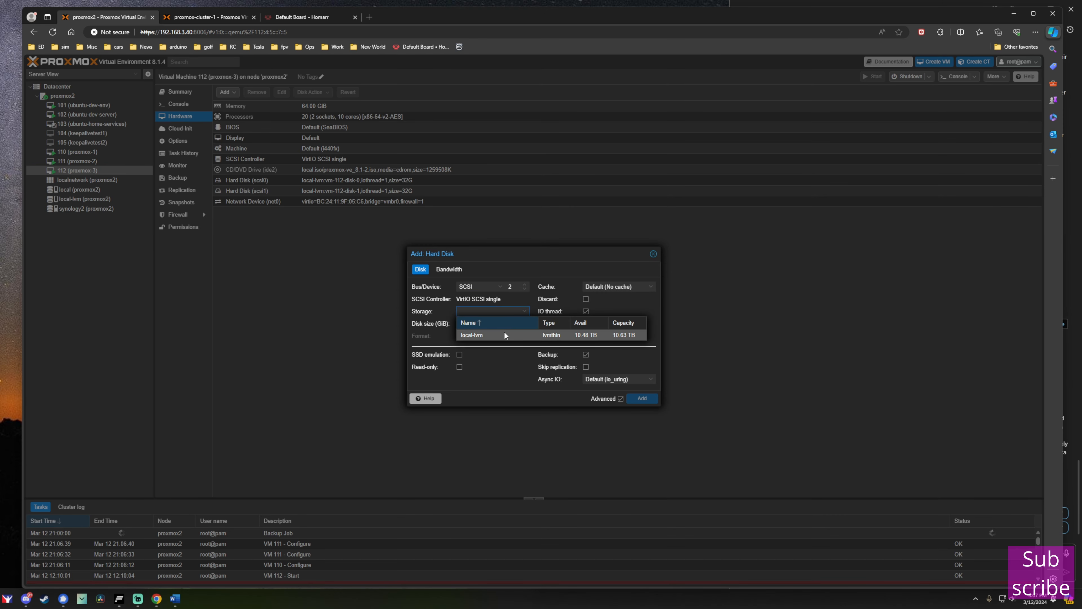
pyautogui.click(504, 331)
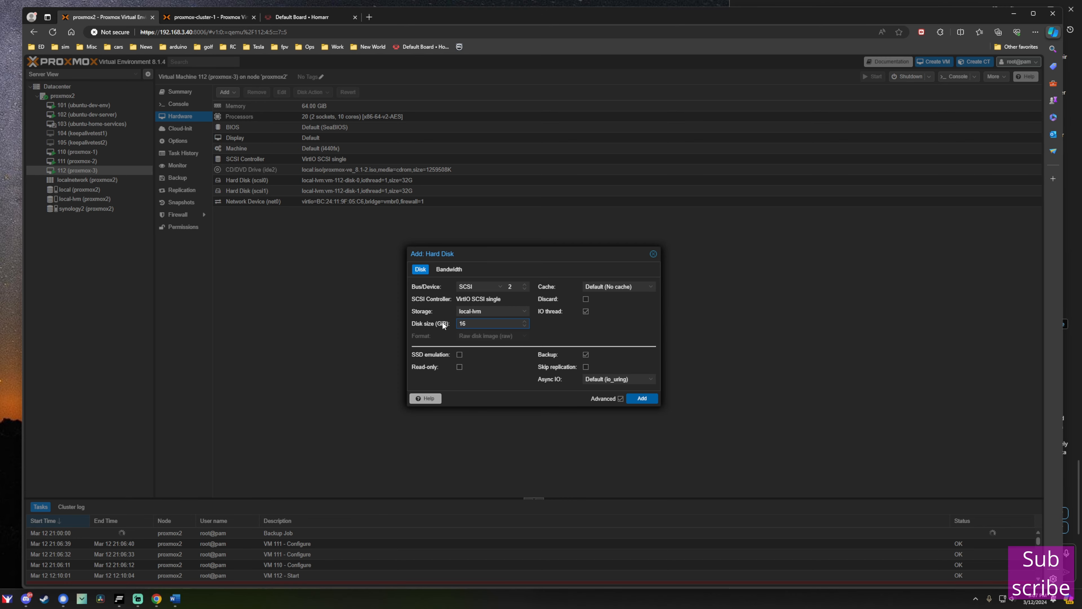
pyautogui.click(641, 400)
# Add a second local-lvm hard disk to VM 112 with disk size set to 16.
pyautogui.click(232, 94)
pyautogui.click(239, 106)
pyautogui.click(514, 311)
pyautogui.click(503, 335)
pyautogui.write('1')
pyautogui.moveTo(474, 324); pyautogui.dragTo(442, 319)
pyautogui.write('6')
pyautogui.click(642, 398)
# Add a third 16 GB hard disk to VM 112, then switch windows.
pyautogui.click(218, 93)
pyautogui.click(239, 106)
pyautogui.write('16')
pyautogui.click(642, 399)
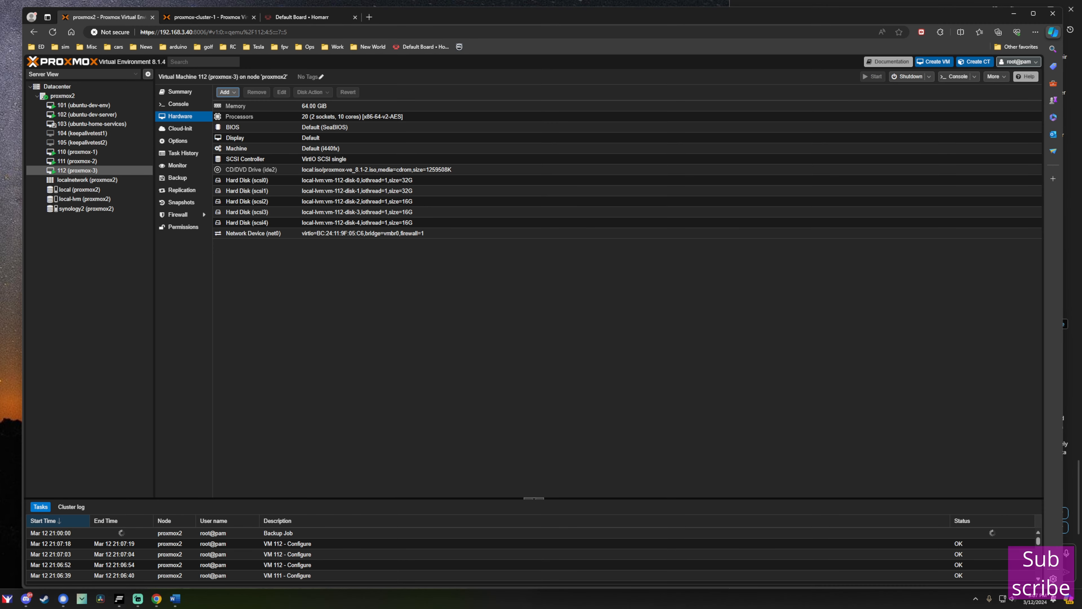
pyautogui.hotkey('alt', 'Tab')
pyautogui.click(80, 152)
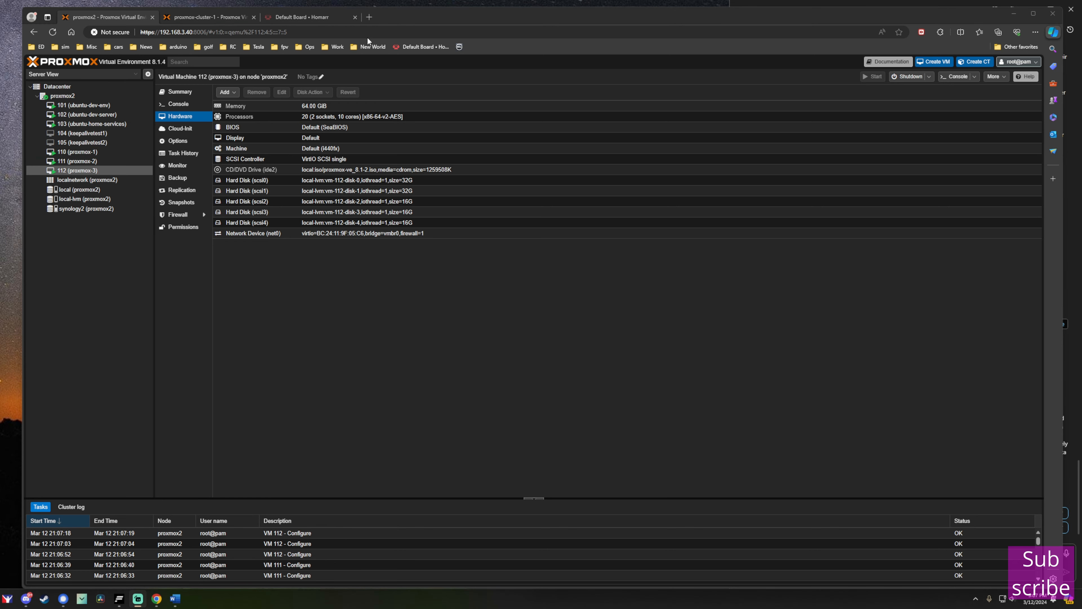
# On proxmox-cluster-1, launch the Ceph installer with the No-Subscription repository and reef (18.2).
pyautogui.click(201, 17)
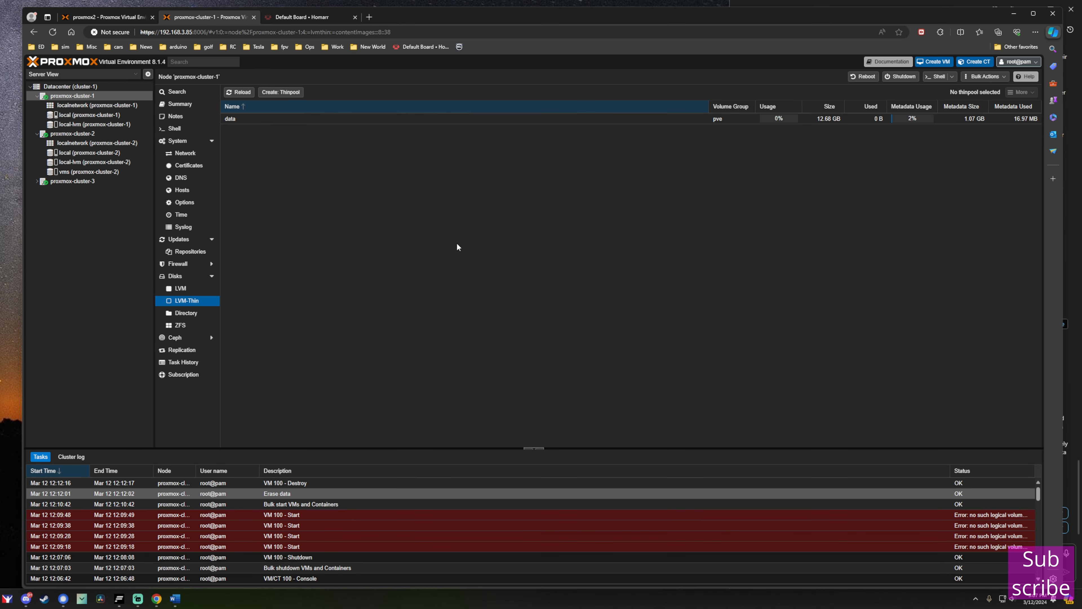
pyautogui.click(59, 97)
pyautogui.click(192, 339)
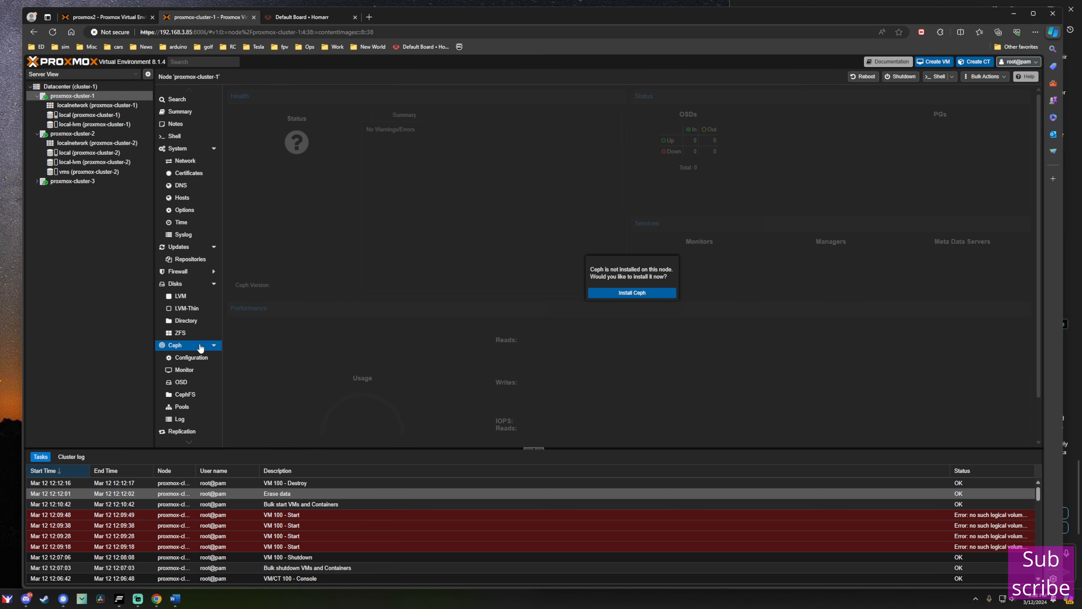
pyautogui.click(639, 293)
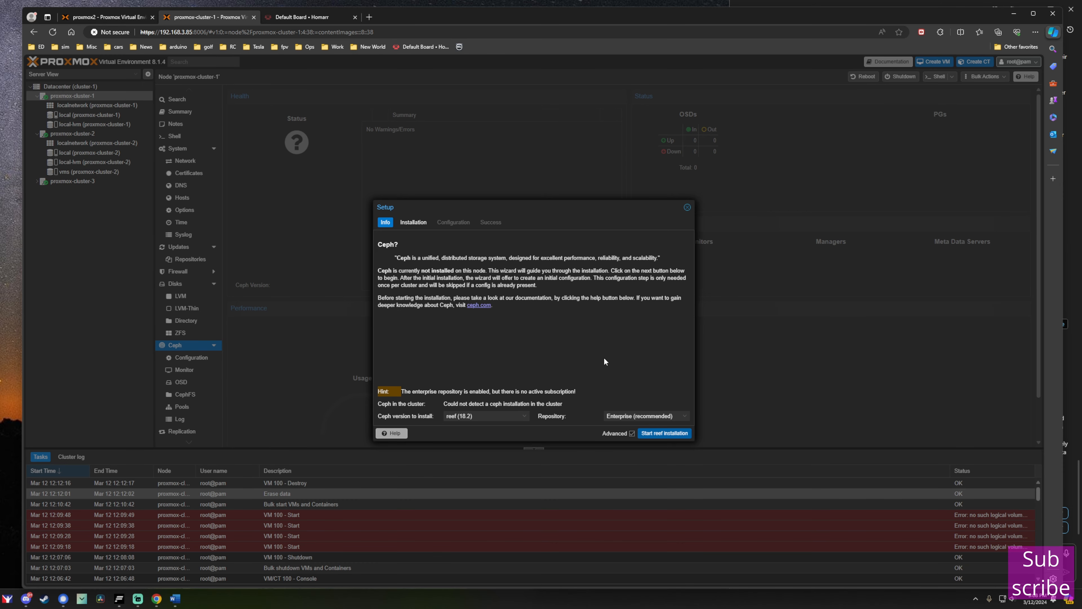
pyautogui.click(682, 419)
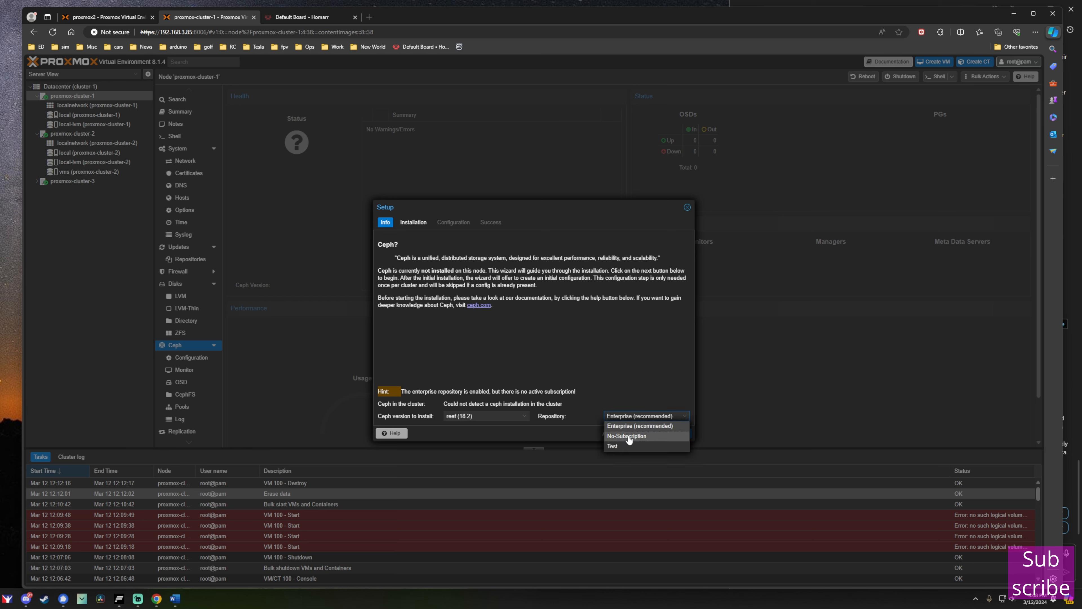
pyautogui.click(630, 437)
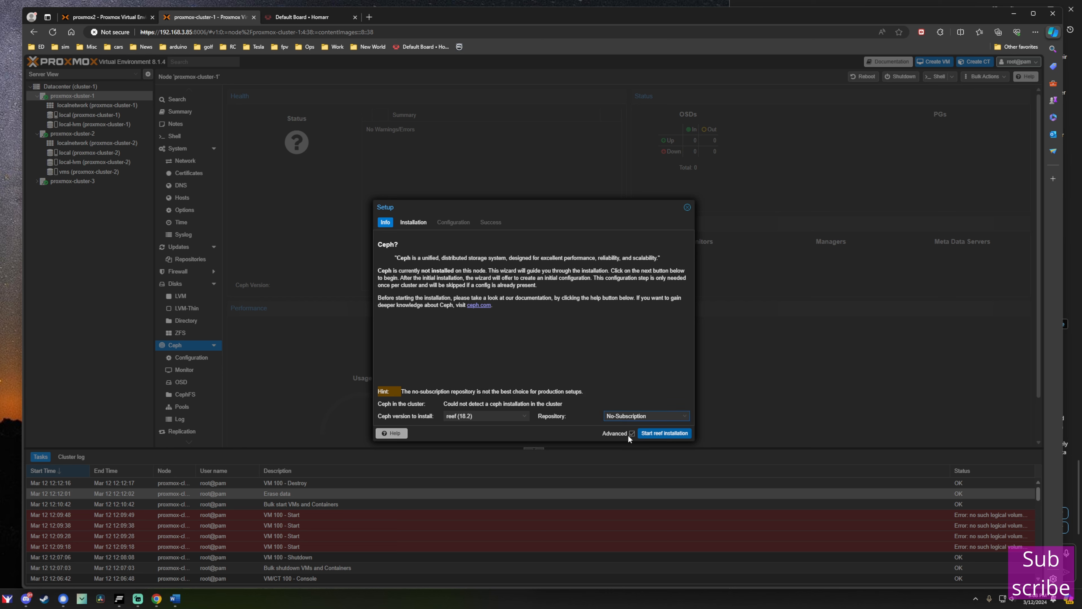
pyautogui.click(521, 417)
pyautogui.click(498, 435)
pyautogui.click(659, 433)
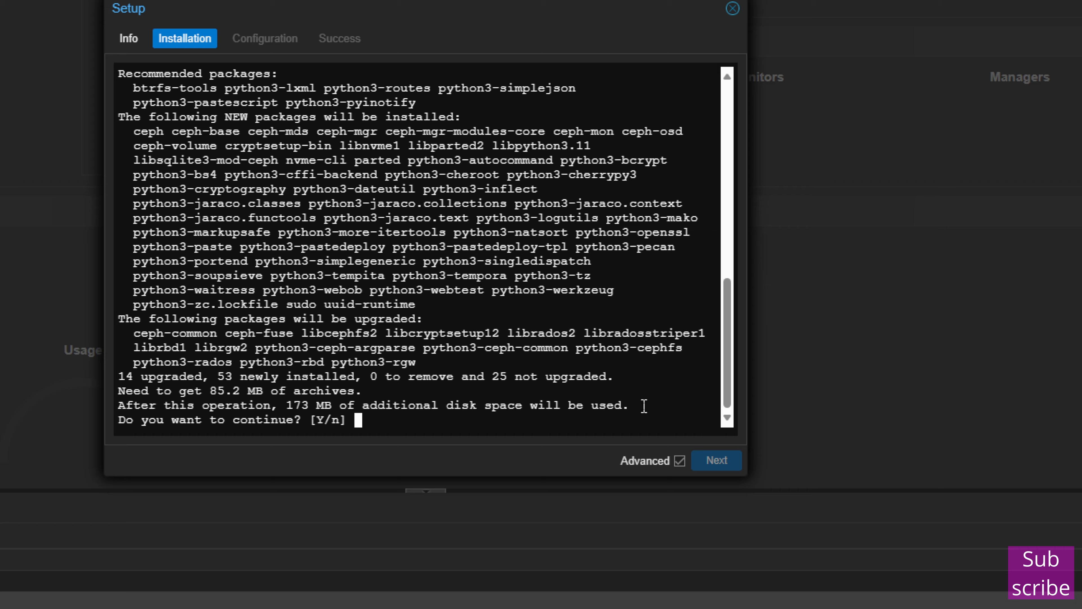
# Answer y at the apt prompt to install the reef packages, then proceed to configuration.
pyautogui.write('y')
pyautogui.press('Return')
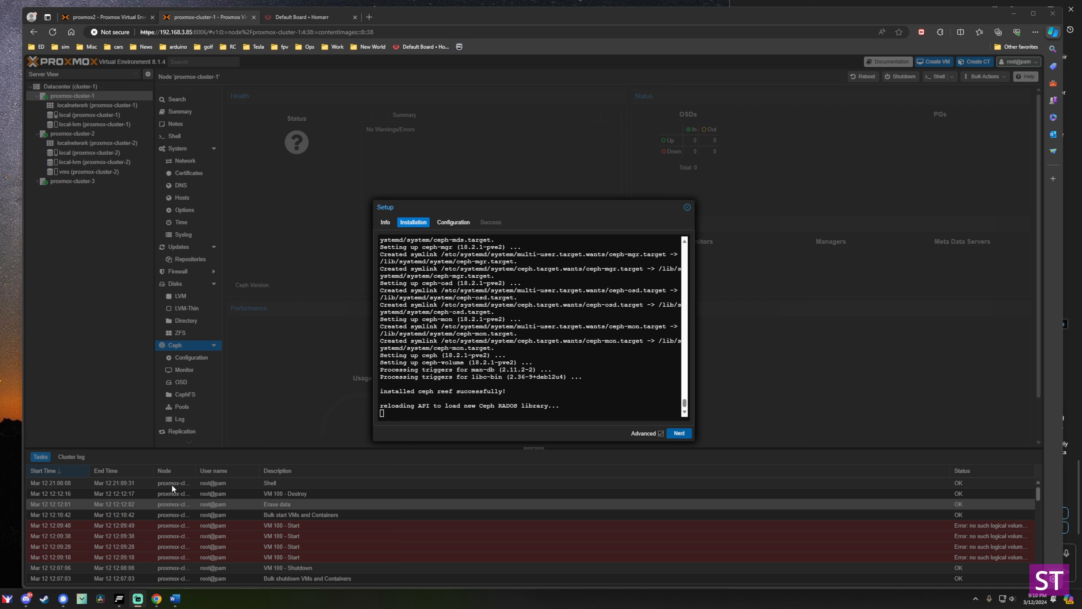
pyautogui.click(679, 433)
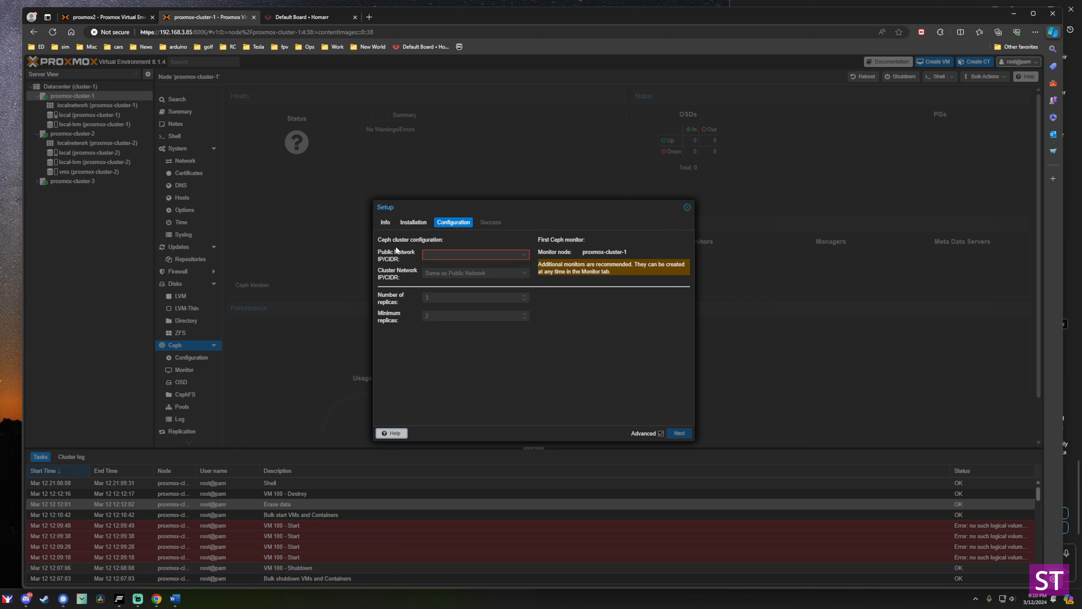
# Choose 192.168.3.85/24 as the Ceph public network and finish the setup wizard.
pyautogui.click(524, 255)
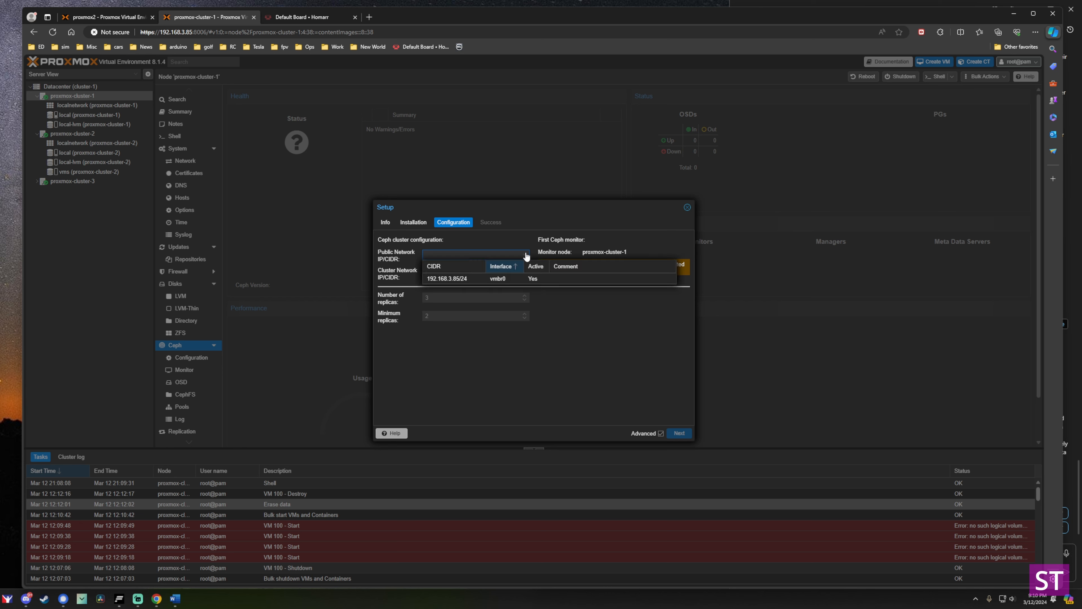
pyautogui.click(447, 279)
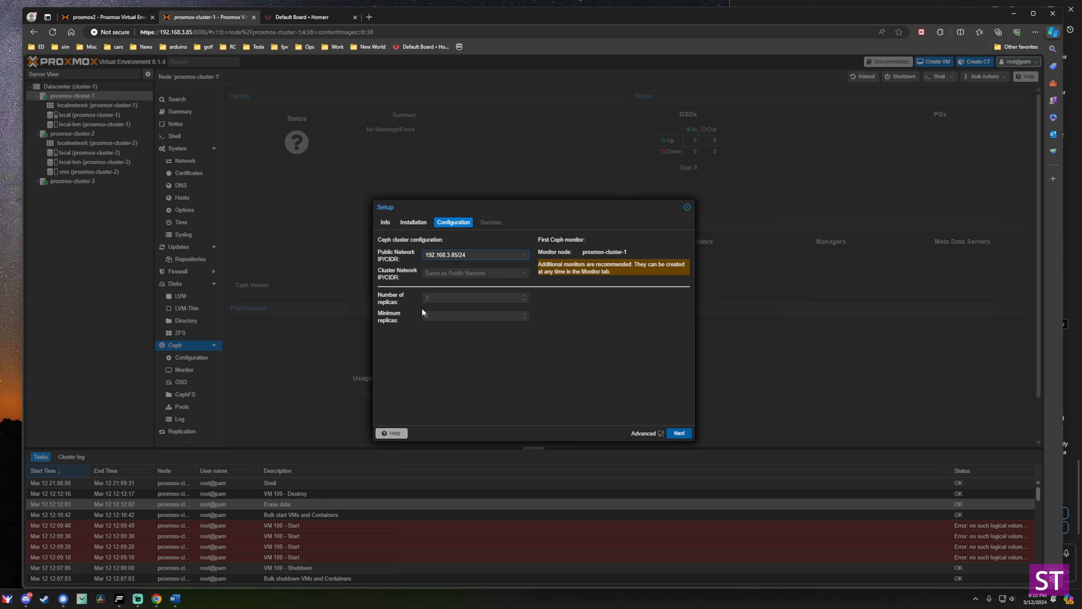
pyautogui.click(679, 433)
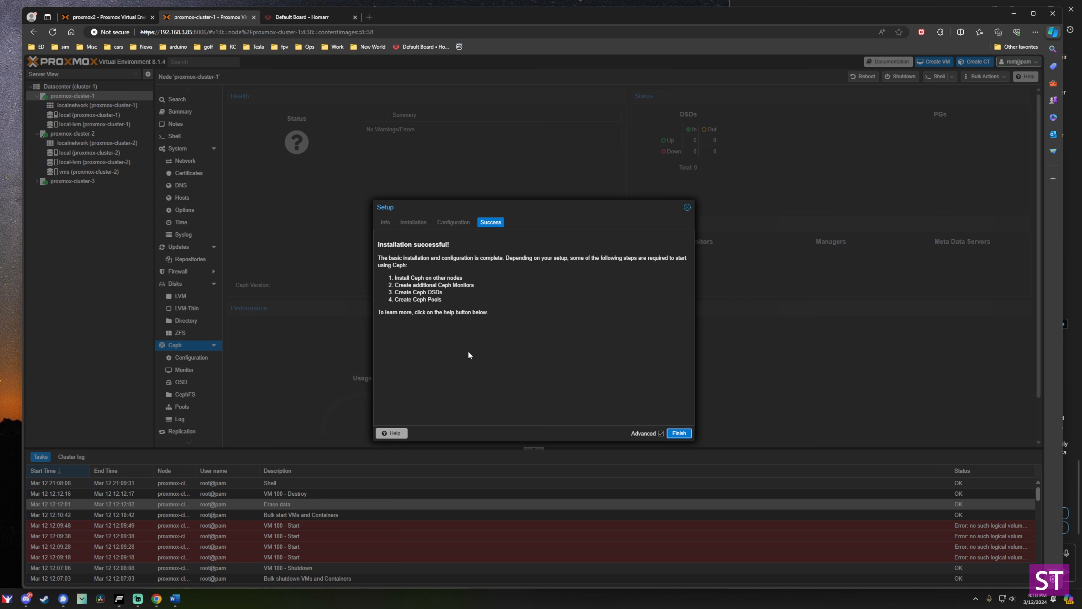
pyautogui.moveTo(397, 279); pyautogui.dragTo(452, 280)
pyautogui.click(420, 283)
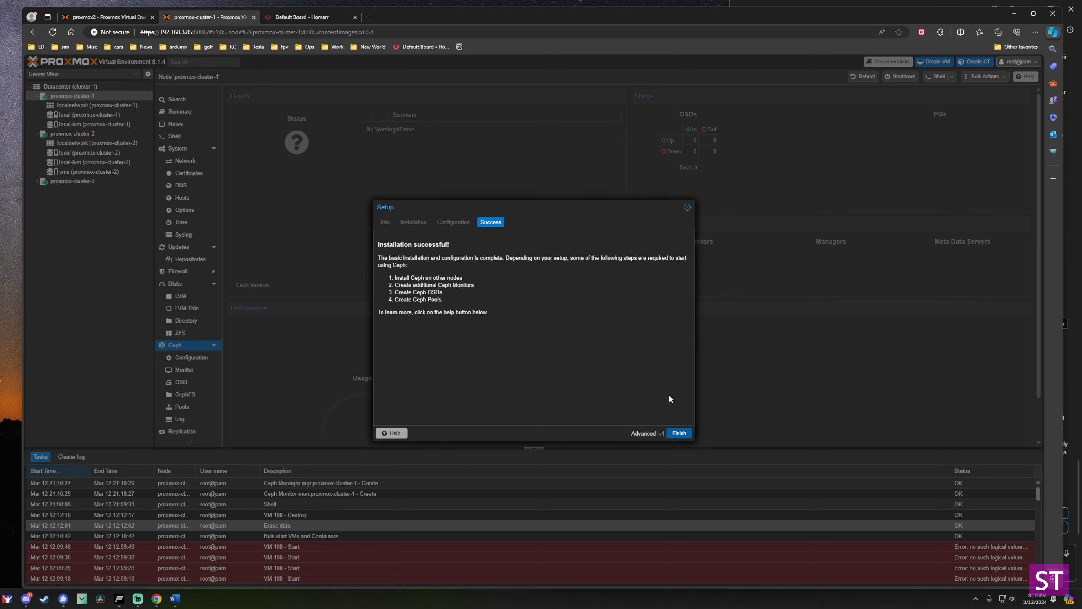
pyautogui.click(678, 433)
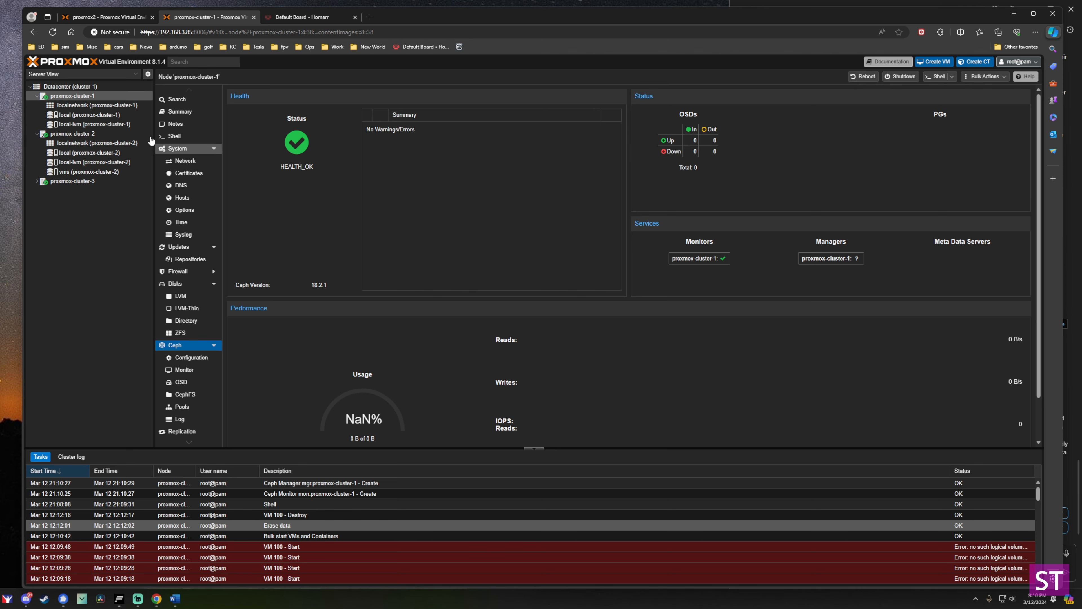
# Install Ceph reef from the No-Subscription repository on the next node, confirming apt with y.
pyautogui.click(105, 134)
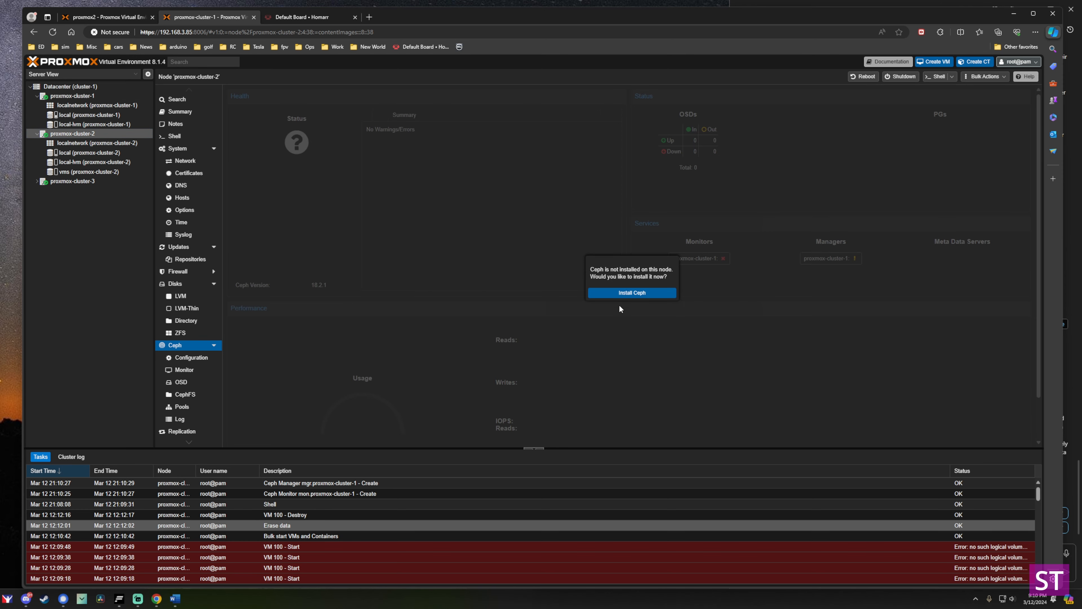
pyautogui.click(623, 293)
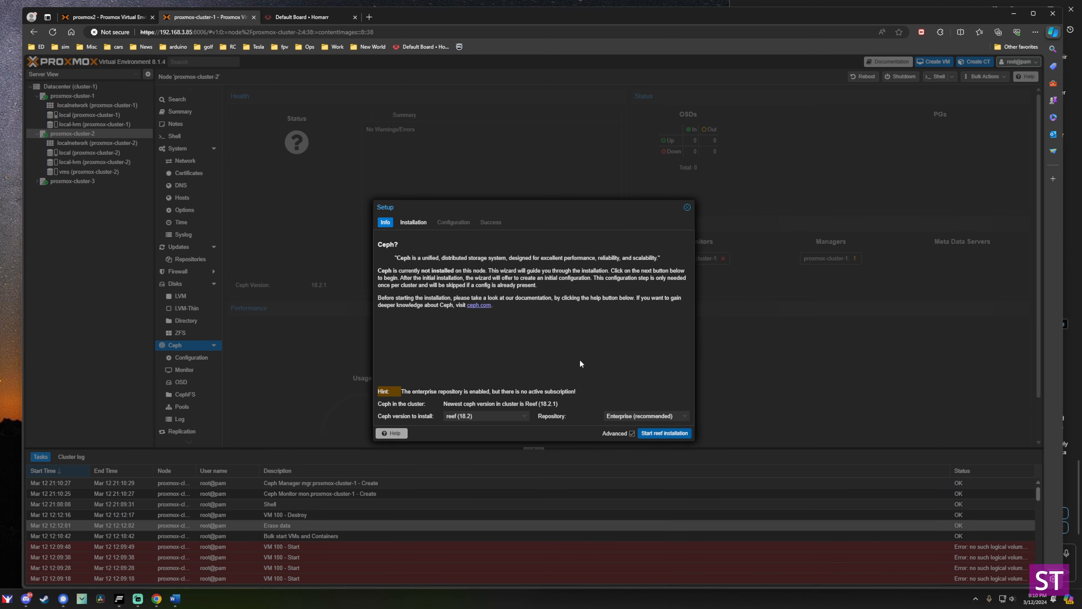
pyautogui.click(685, 418)
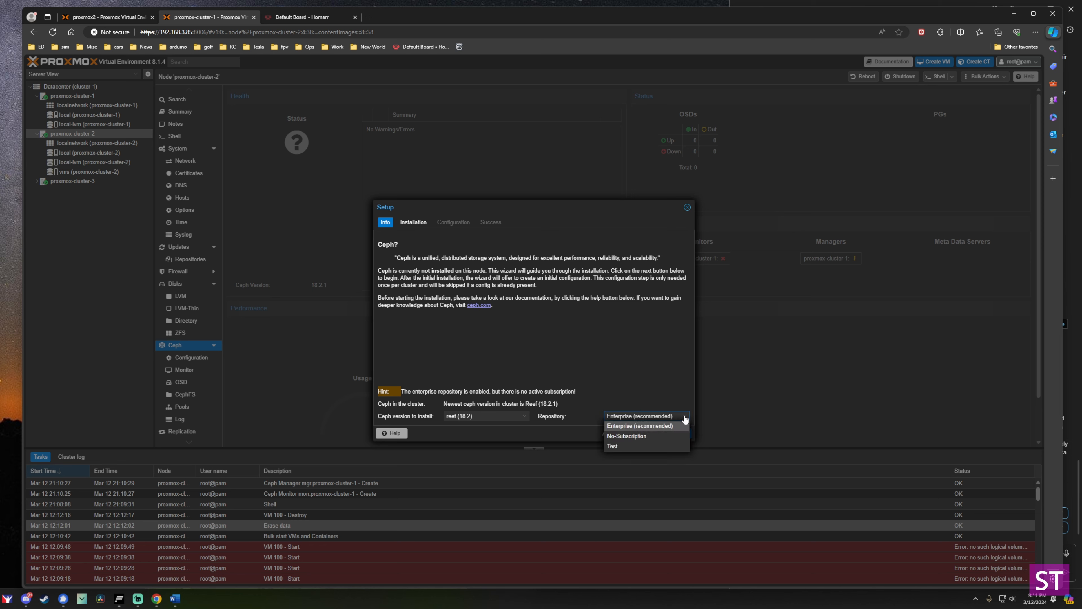
pyautogui.click(626, 435)
pyautogui.click(523, 420)
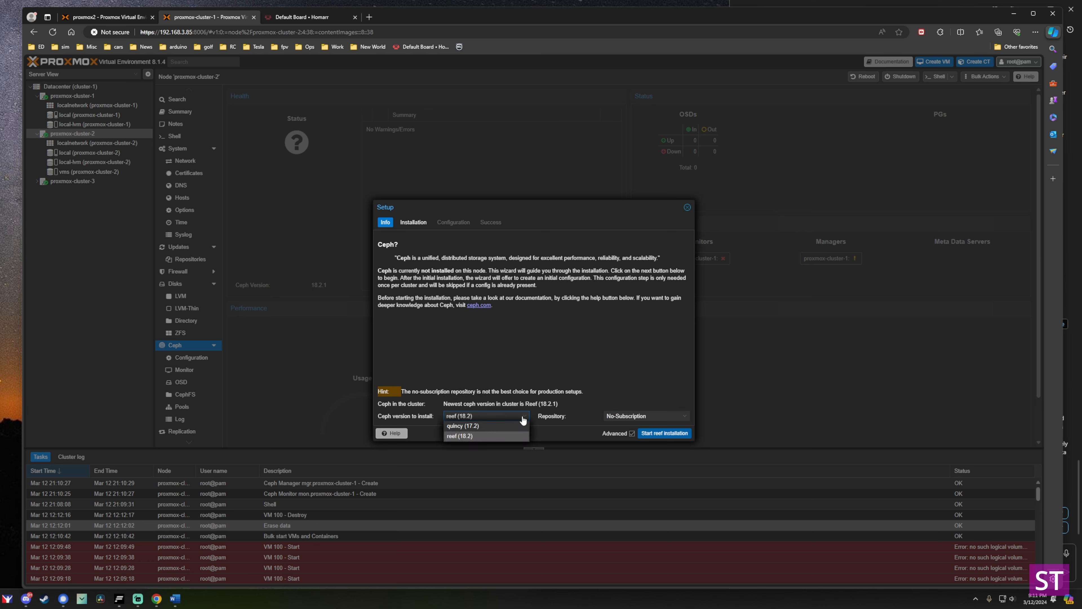
pyautogui.click(523, 420)
pyautogui.click(667, 434)
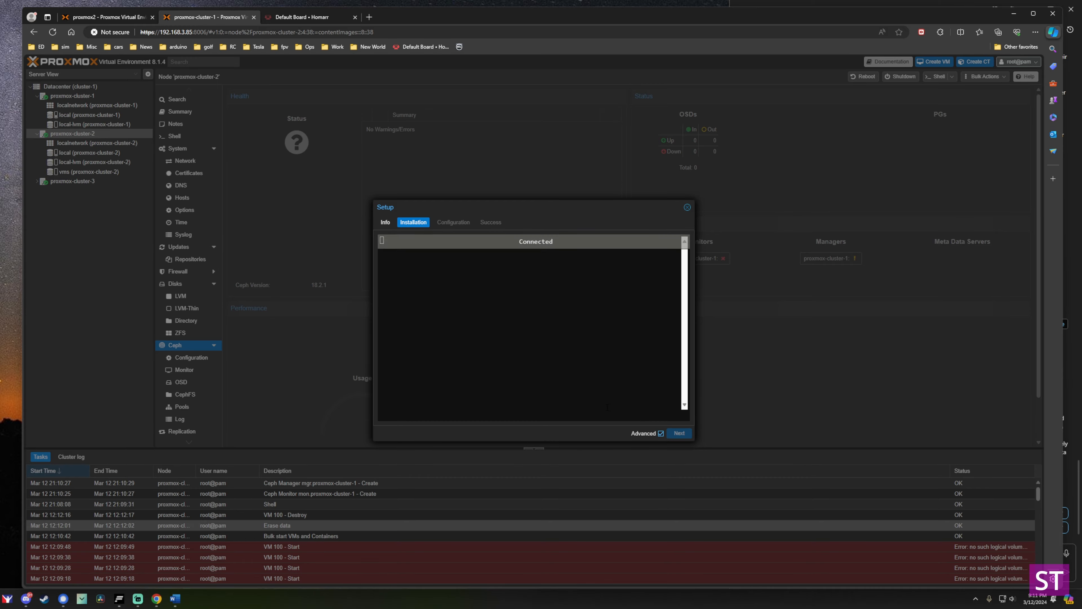
pyautogui.write('y')
pyautogui.press('Return')
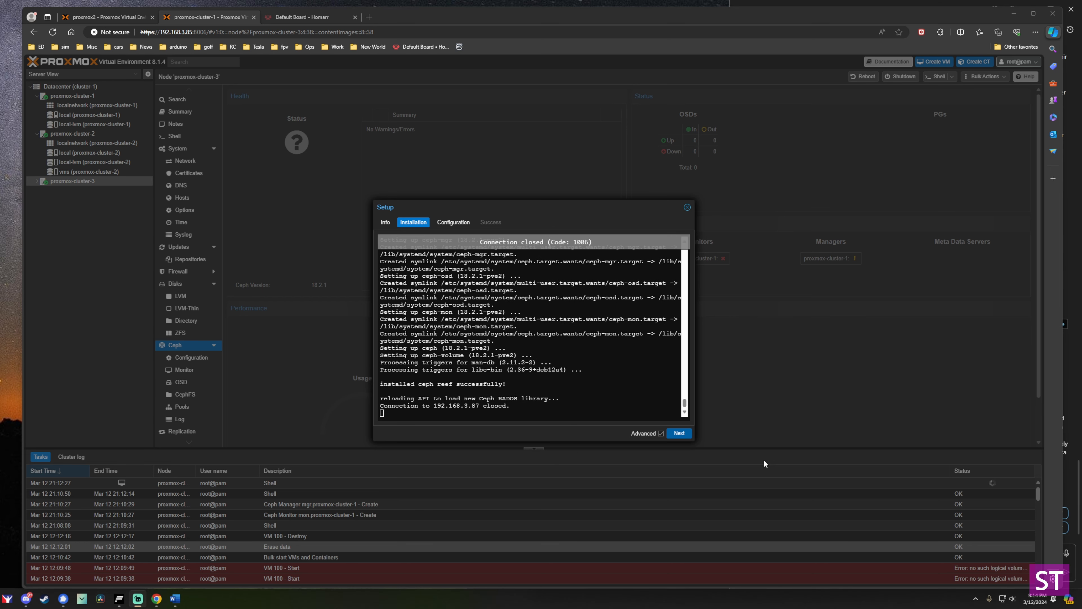
pyautogui.click(679, 433)
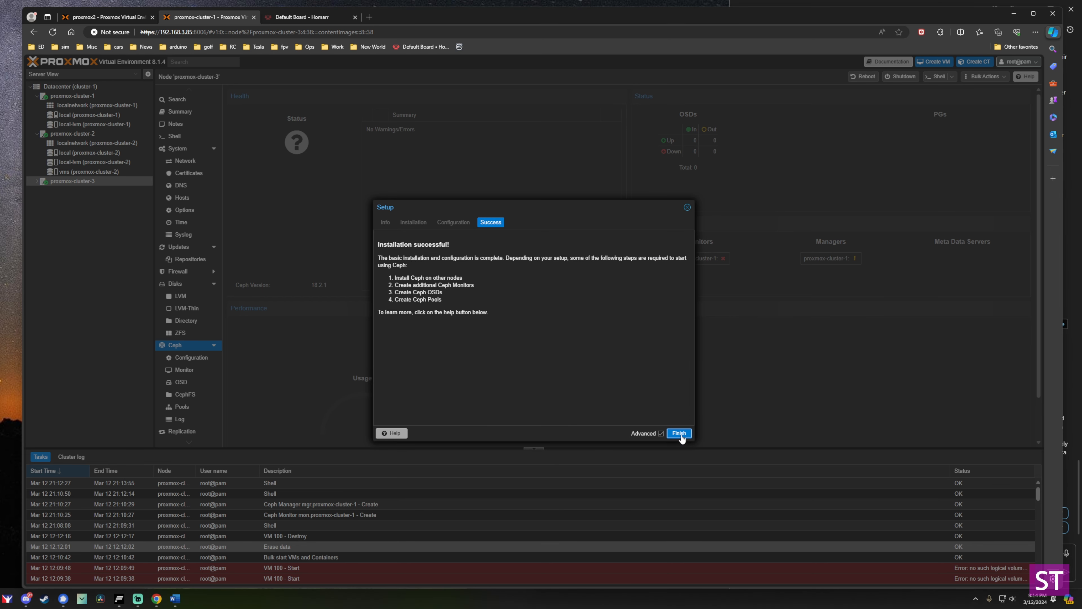
# Finish the Ceph wizard on proxmox-cluster-3 and review the 'OSD count 0' HEALTH_WARN message.
pyautogui.click(680, 433)
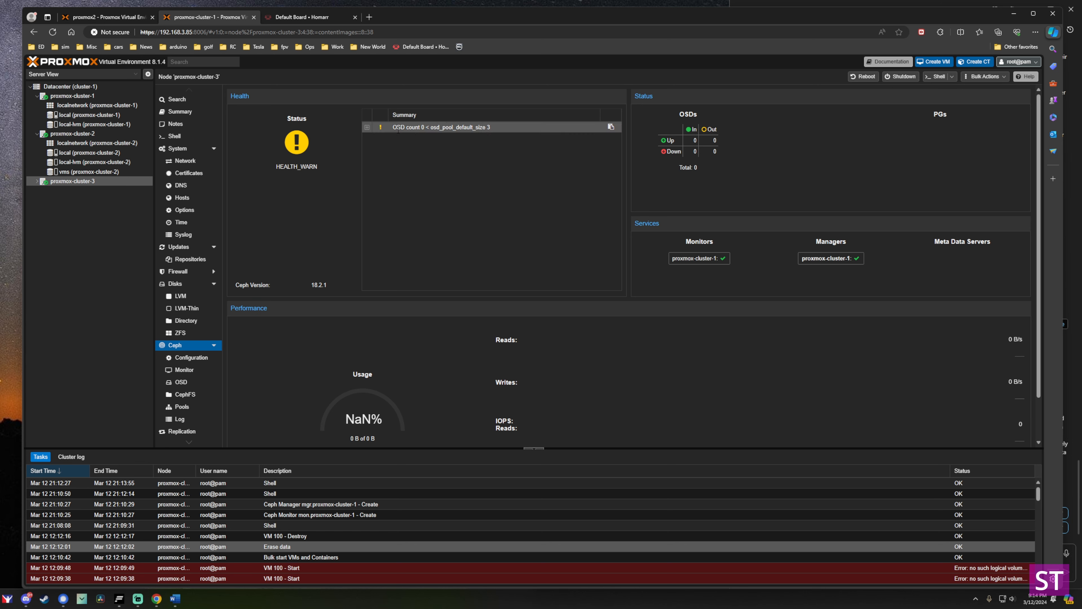
pyautogui.moveTo(398, 130); pyautogui.dragTo(456, 129)
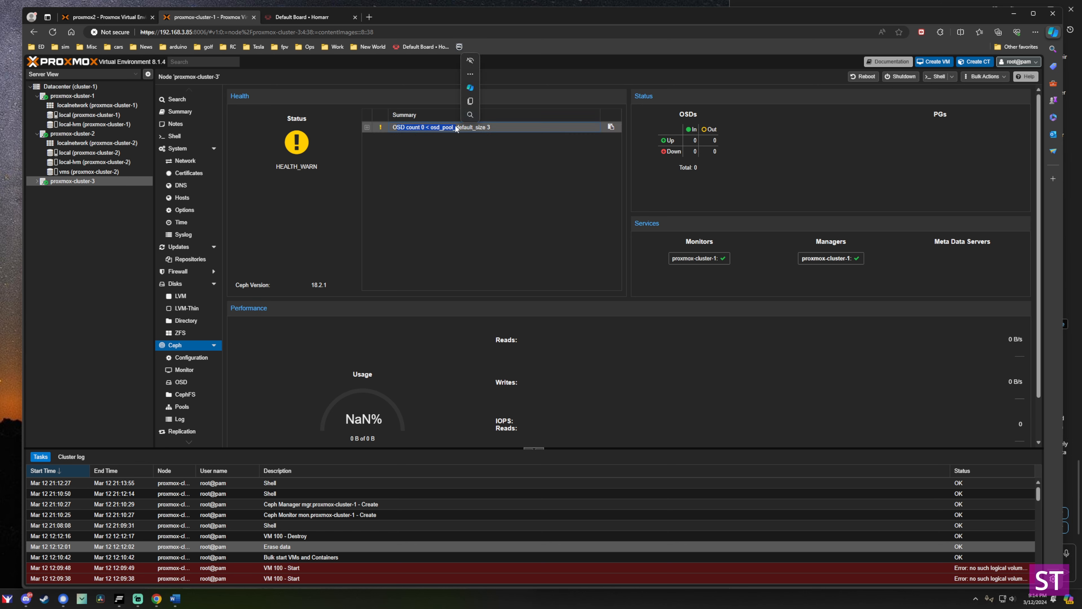
pyautogui.click(456, 126)
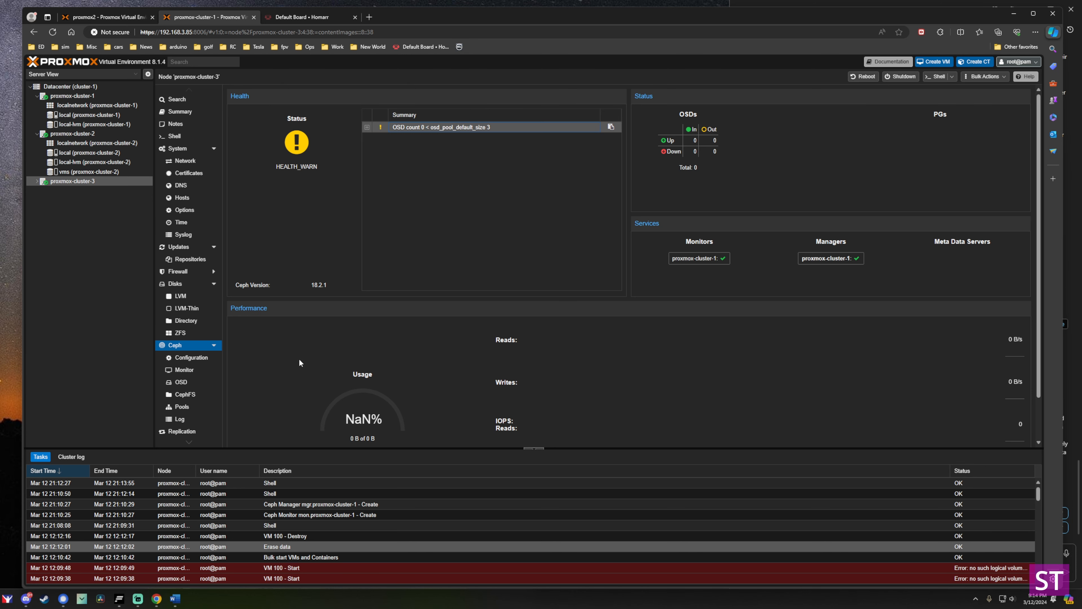
# From proxmox-cluster-1's Monitor page, create Ceph monitors on proxmox-cluster-2 and proxmox-cluster-3.
pyautogui.click(64, 96)
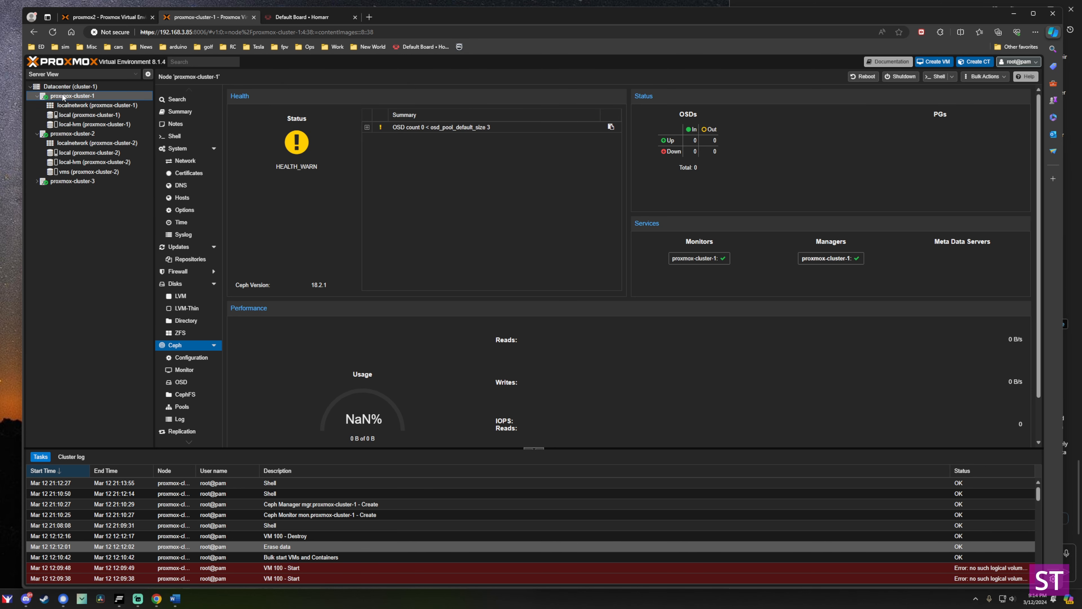
pyautogui.click(187, 370)
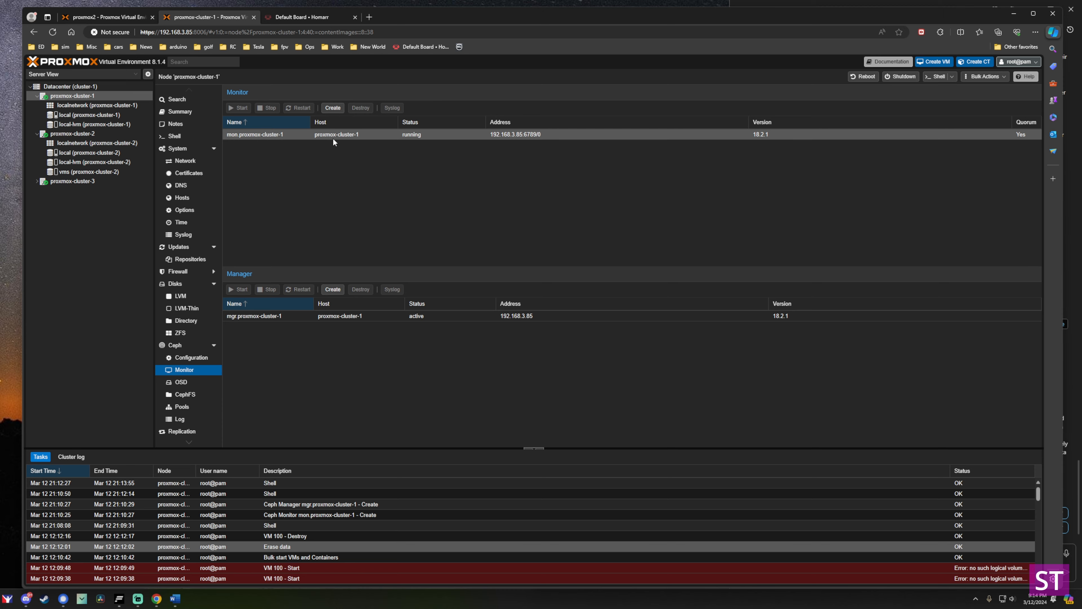
pyautogui.click(333, 109)
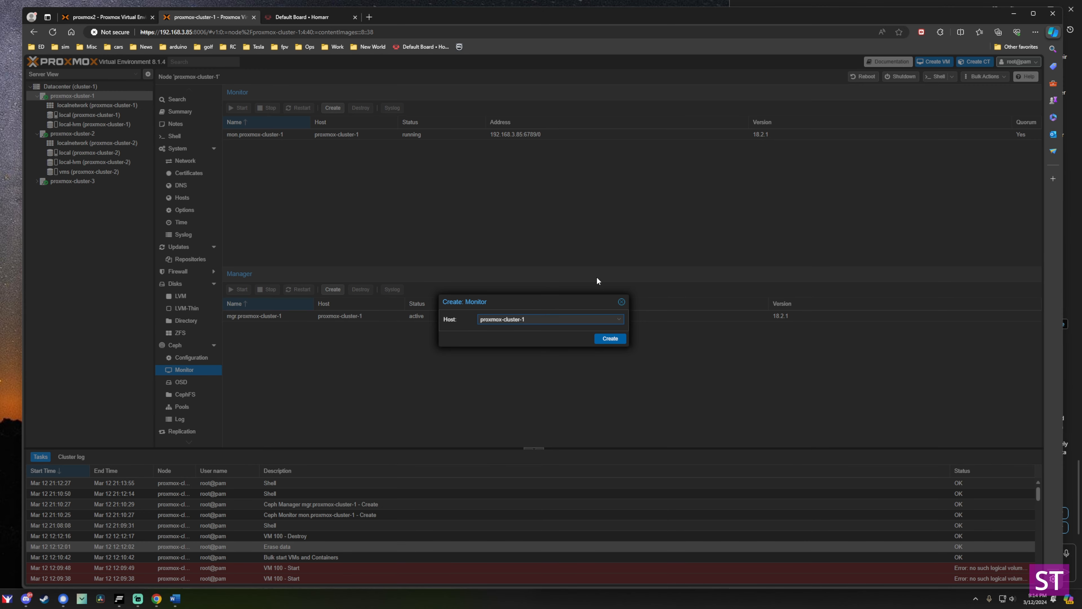
pyautogui.click(619, 319)
pyautogui.click(554, 355)
pyautogui.click(610, 339)
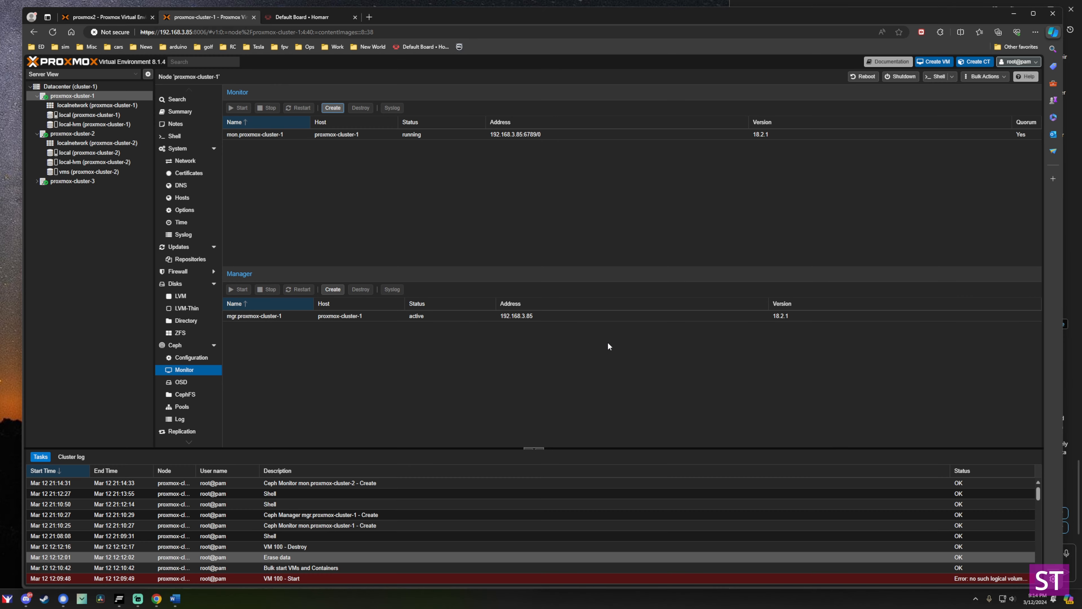
pyautogui.click(333, 108)
pyautogui.click(610, 338)
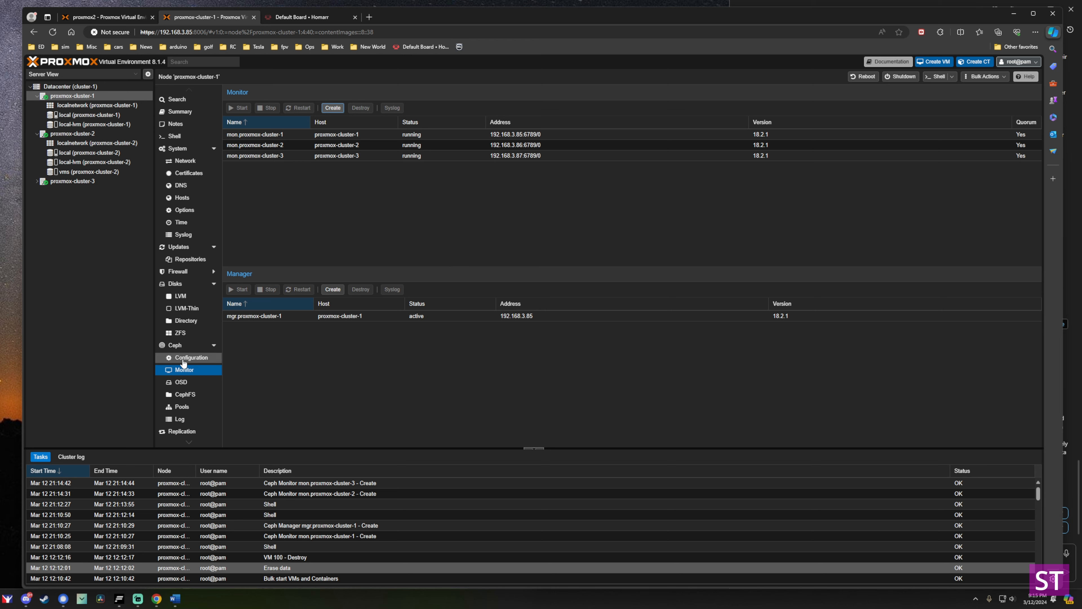
# Check each node's disk list, including unused /dev/sdb, then open proxmox-cluster-1's Ceph OSD page.
pyautogui.click(183, 284)
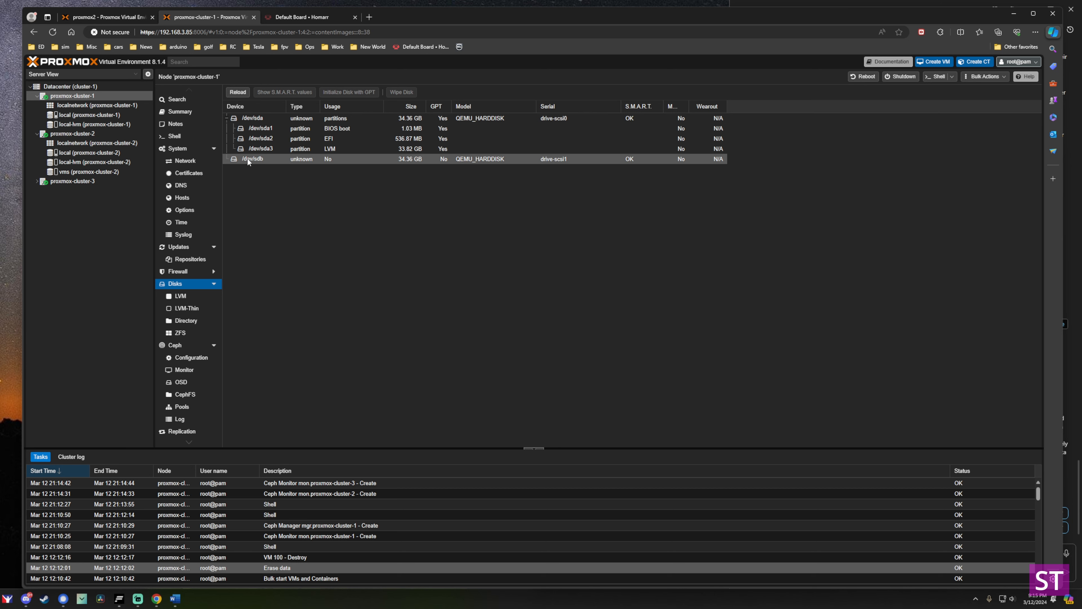
pyautogui.click(255, 158)
pyautogui.click(114, 133)
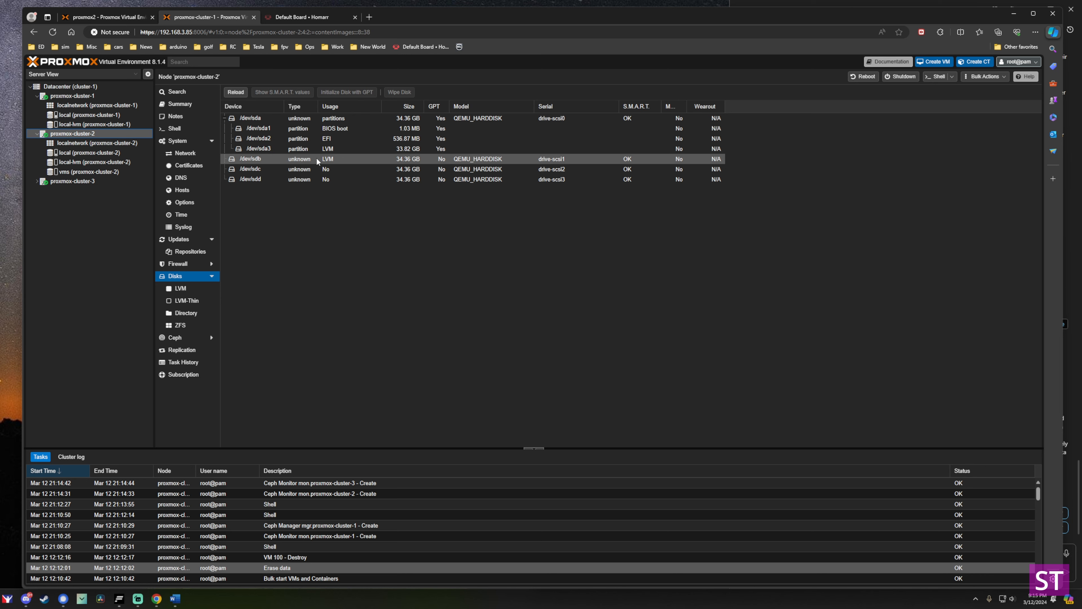
pyautogui.click(77, 181)
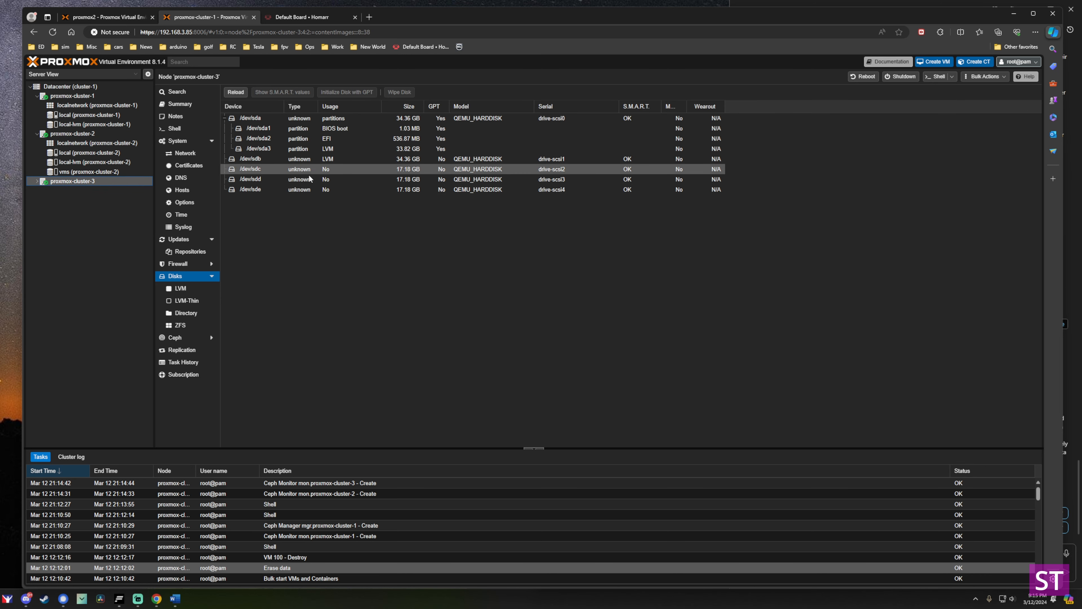
pyautogui.click(83, 97)
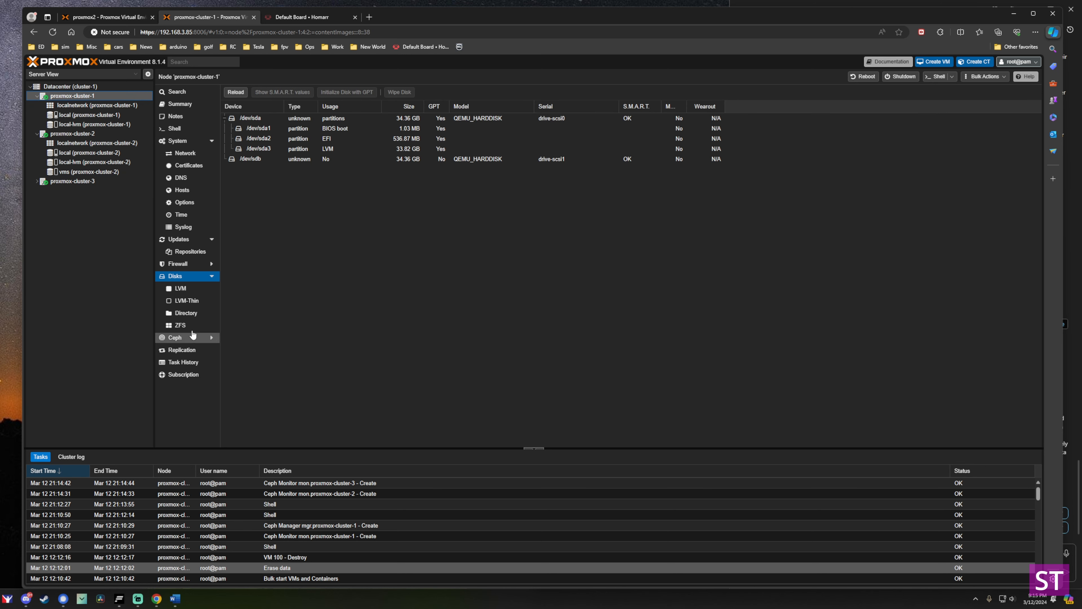
pyautogui.click(193, 336)
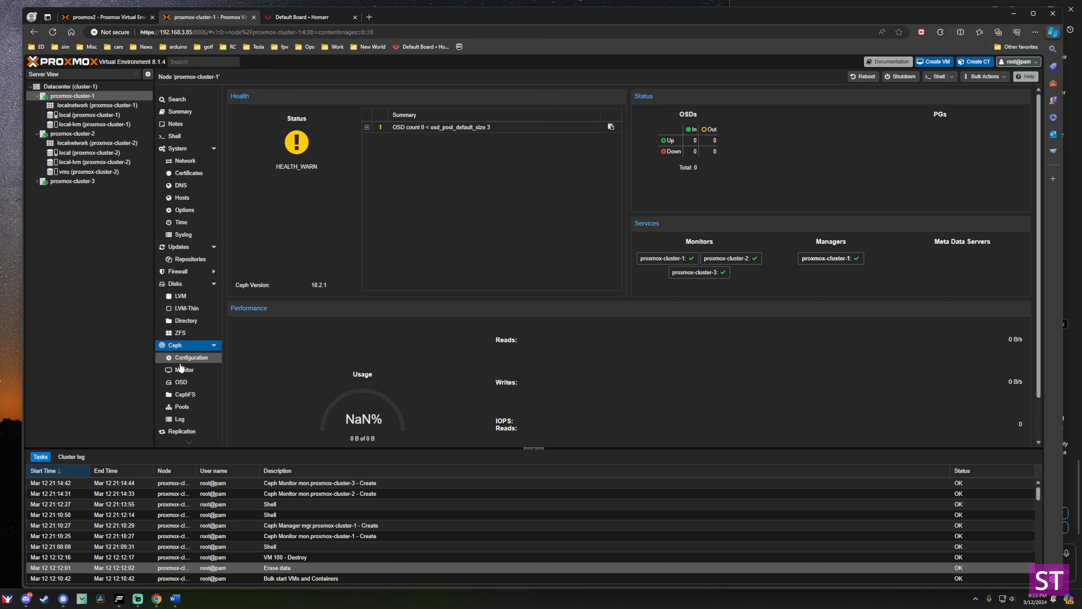
pyautogui.click(182, 383)
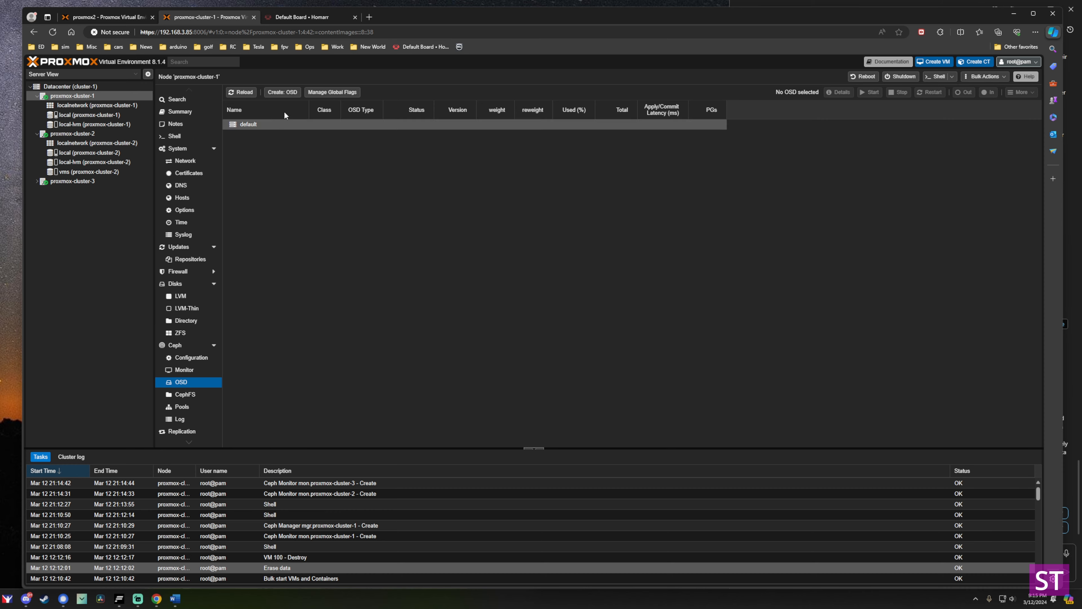
# Create osd.0 on proxmox-cluster-1 from /dev/sdb and reload the OSD list to confirm it.
pyautogui.click(282, 92)
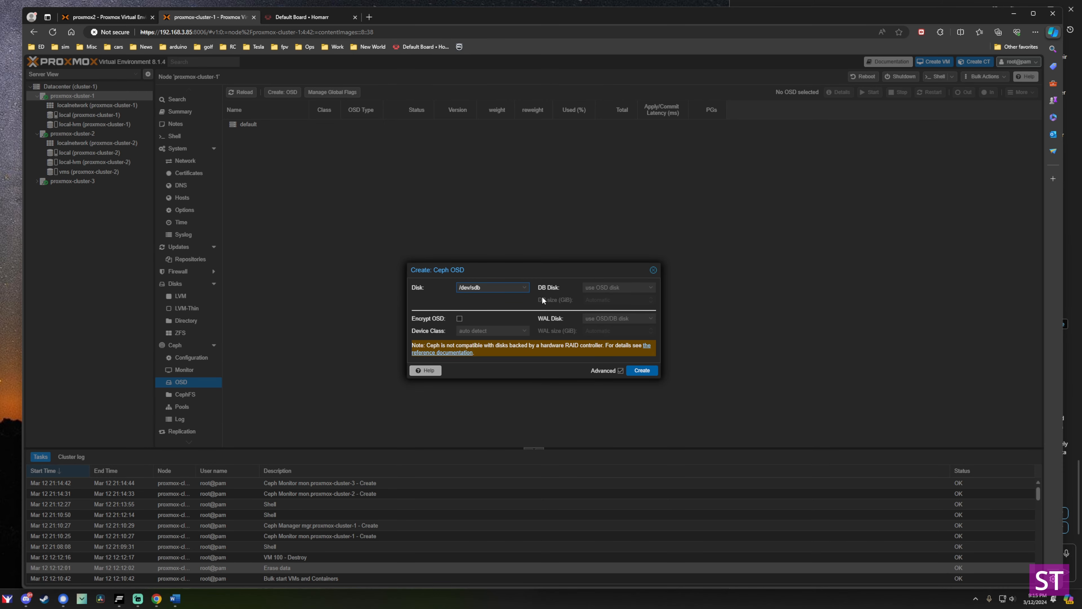
pyautogui.click(524, 288)
pyautogui.click(524, 288)
pyautogui.click(642, 370)
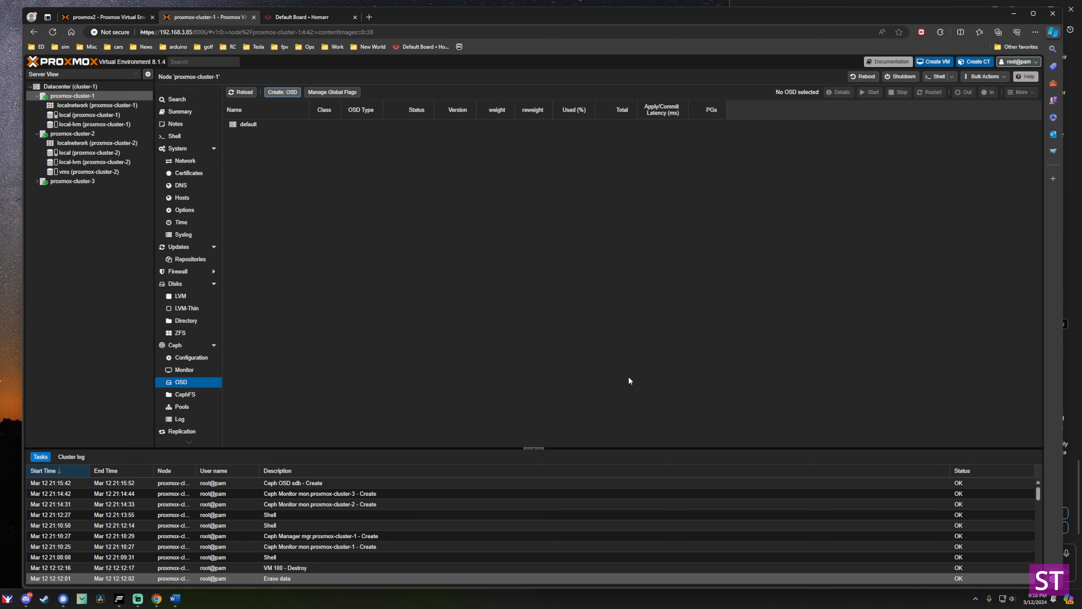
pyautogui.click(242, 92)
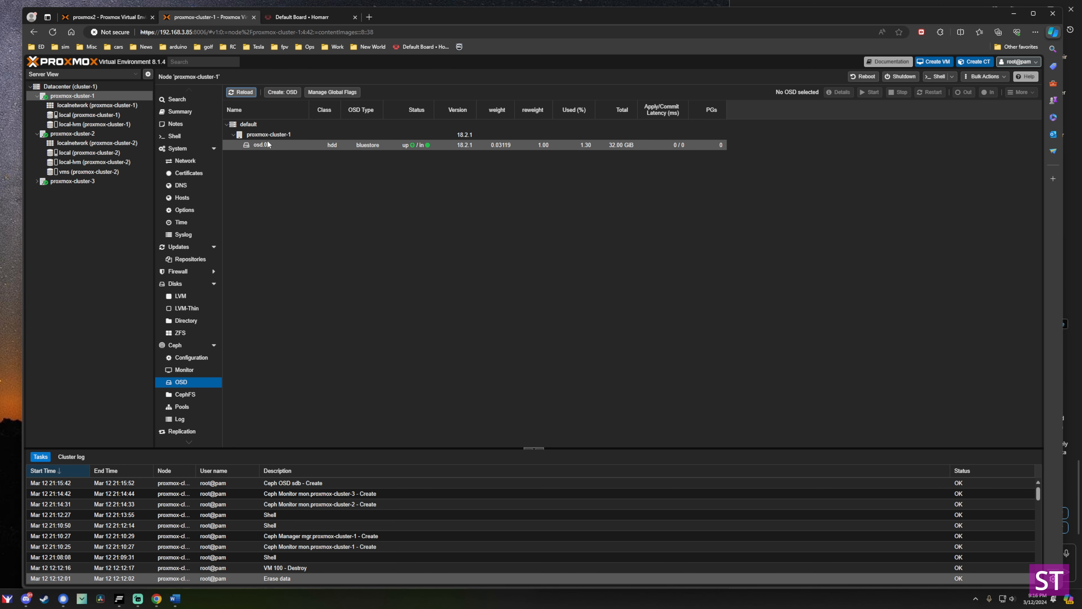
pyautogui.click(90, 135)
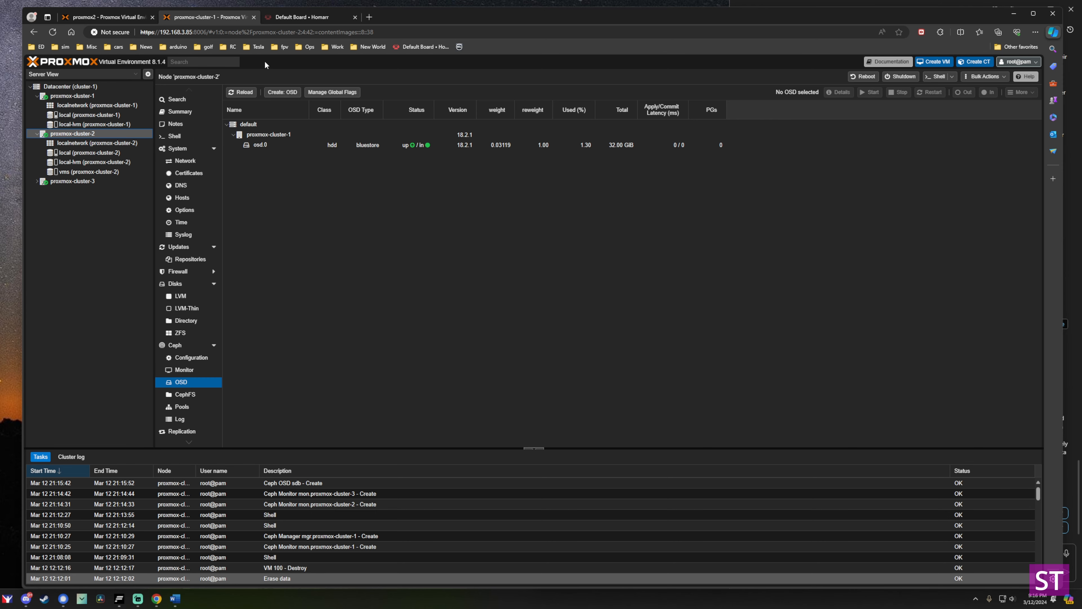
# Create osd.1 on proxmox-cluster-2 from disk /dev/sdc.
pyautogui.click(283, 92)
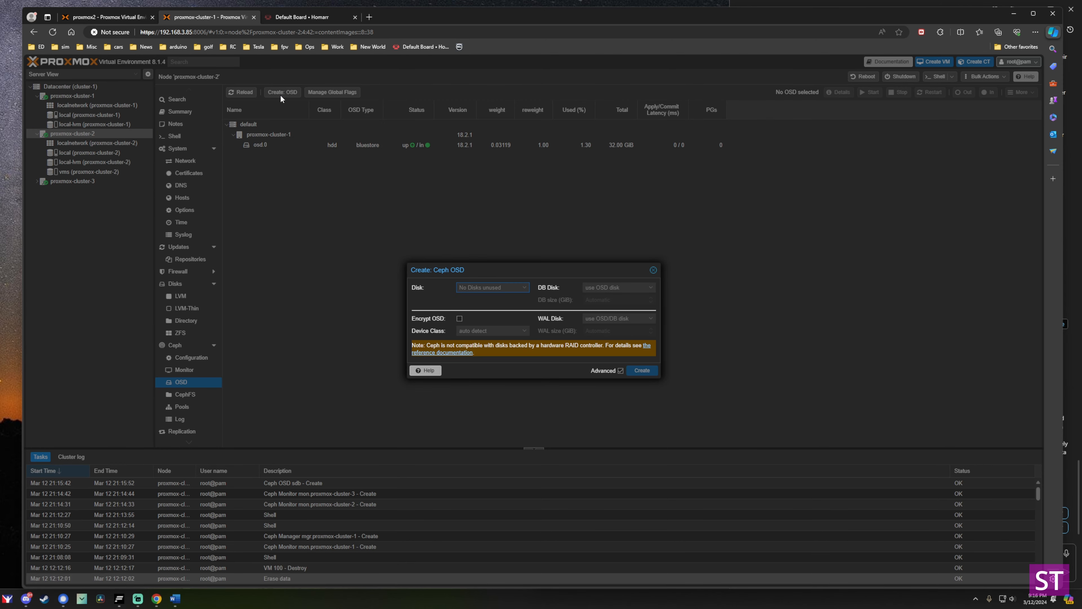
pyautogui.click(524, 288)
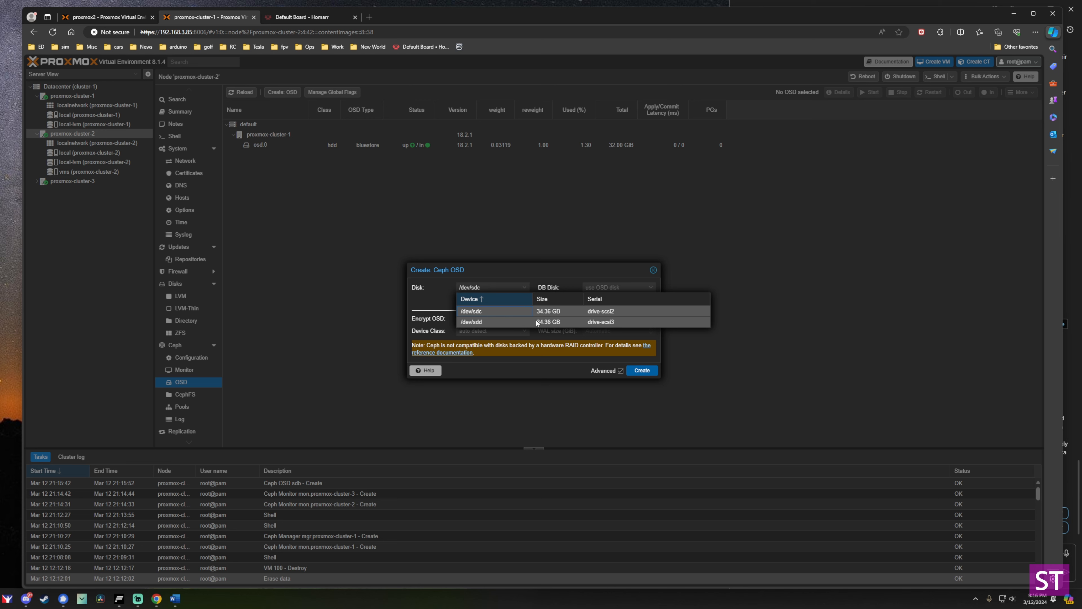
pyautogui.click(495, 309)
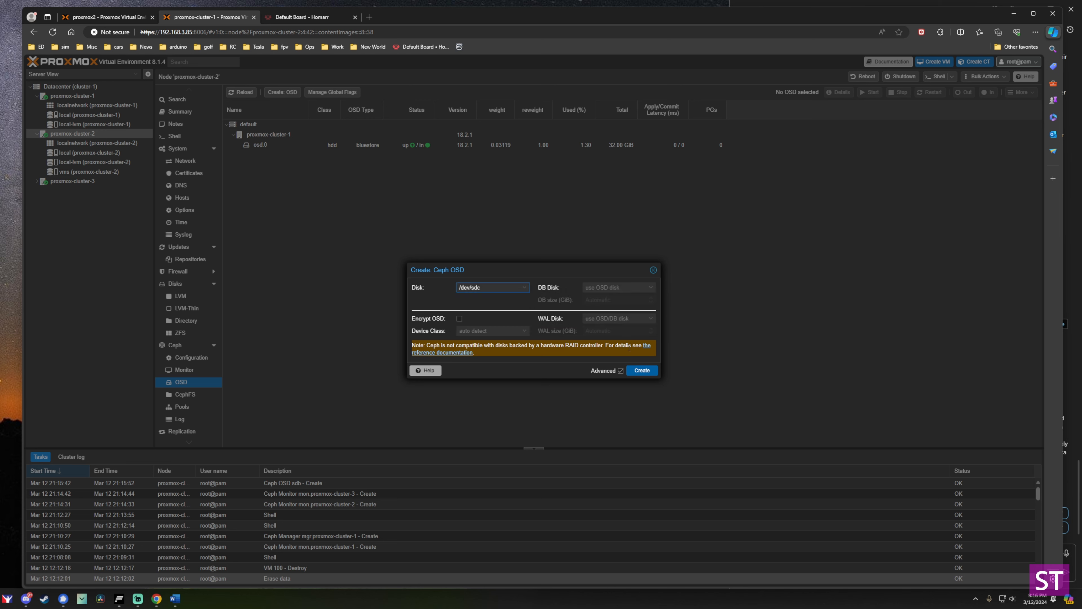
pyautogui.click(644, 370)
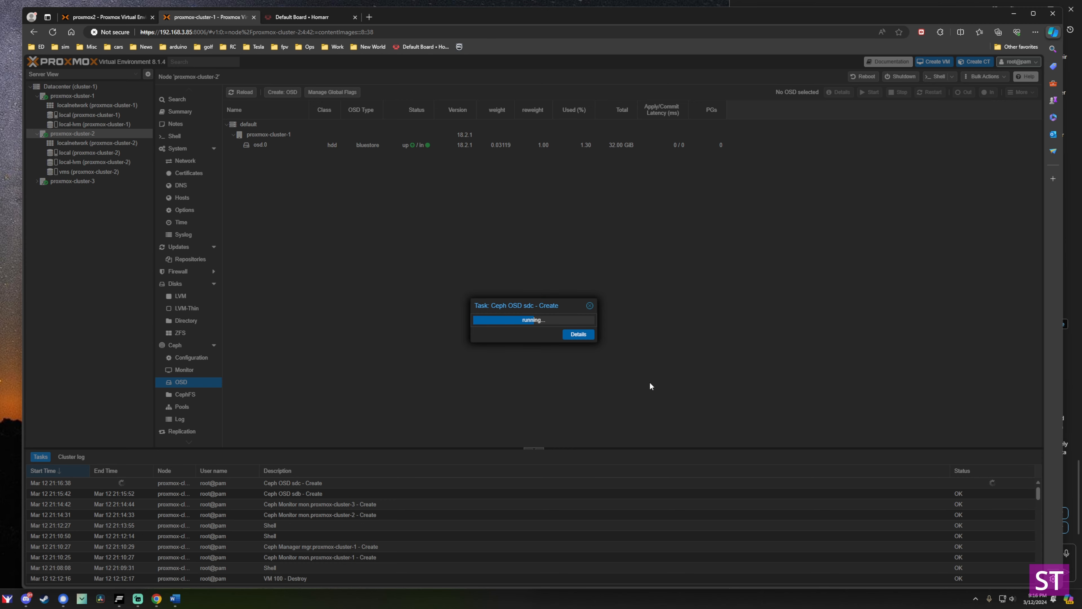
# Add osd.2 from /dev/sdd, then reload the OSD list showing both new OSDs.
pyautogui.click(282, 93)
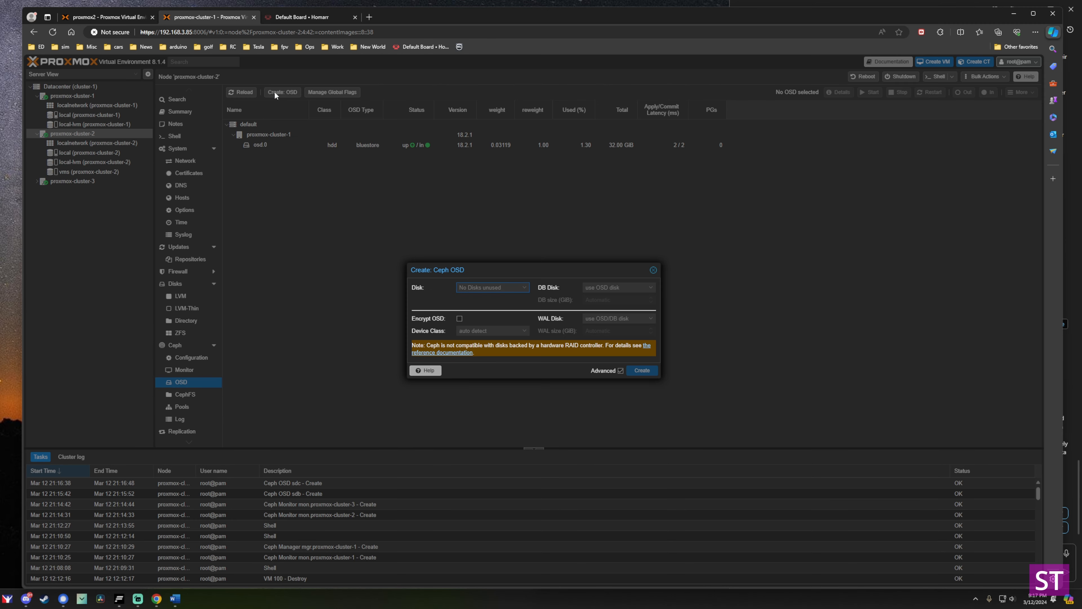
pyautogui.click(533, 278)
pyautogui.click(532, 299)
pyautogui.click(638, 368)
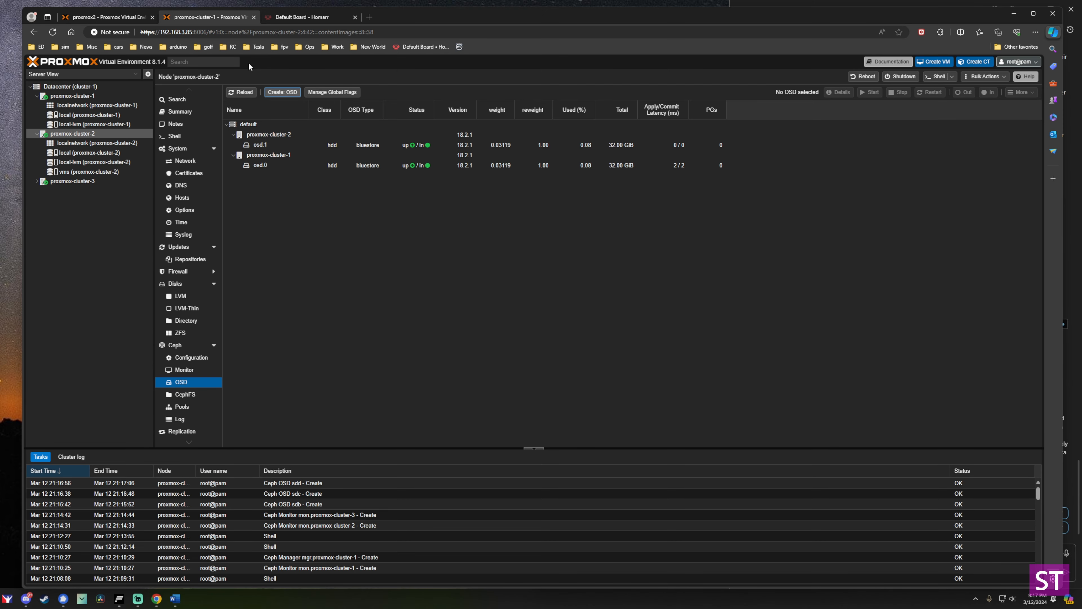
pyautogui.click(241, 92)
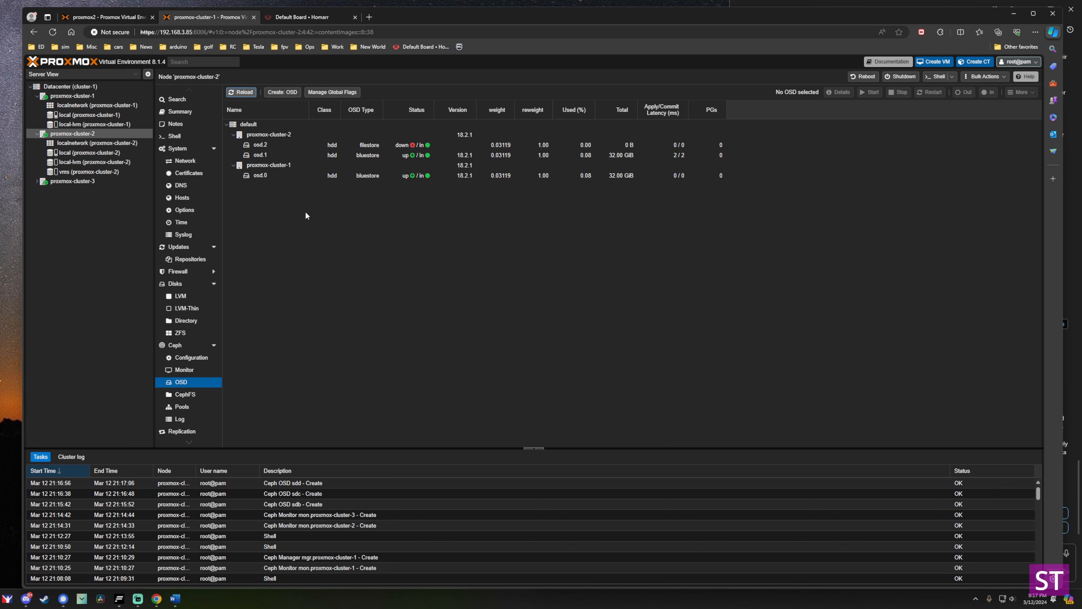
pyautogui.click(60, 182)
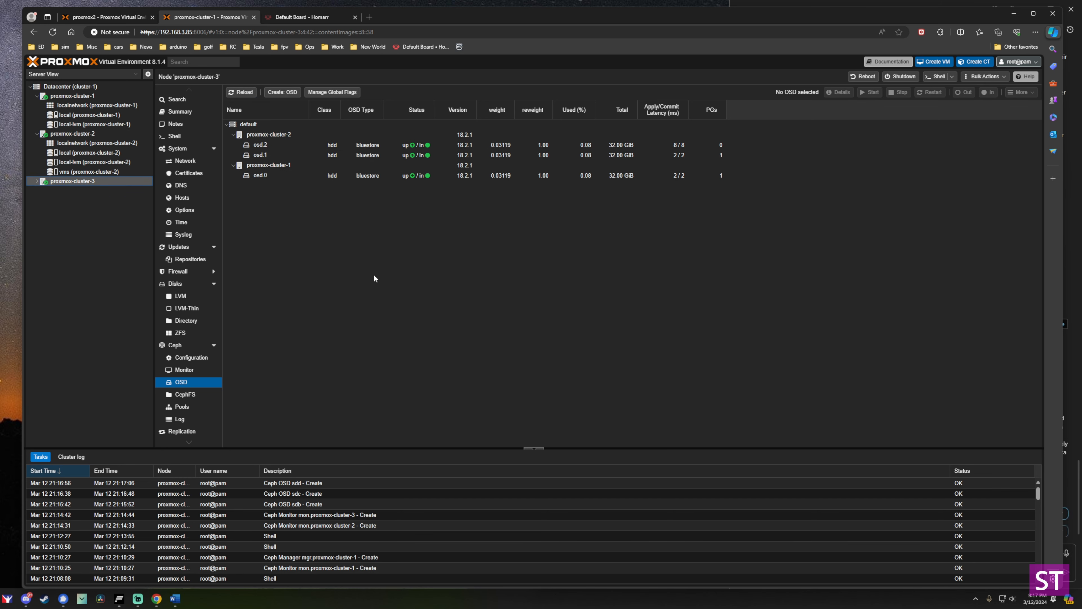
# Create OSDs on proxmox-cluster-3 from /dev/sdc, /dev/sdd and /dev/sde, then check the cluster's HEALTH_OK status.
pyautogui.click(290, 92)
pyautogui.click(630, 369)
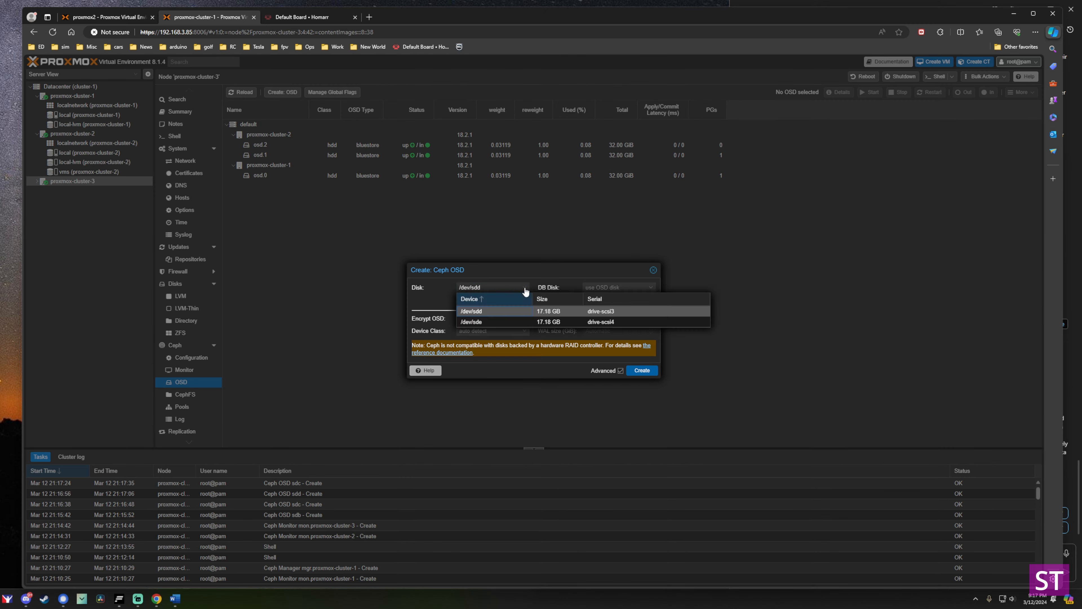
pyautogui.click(472, 310)
pyautogui.click(642, 370)
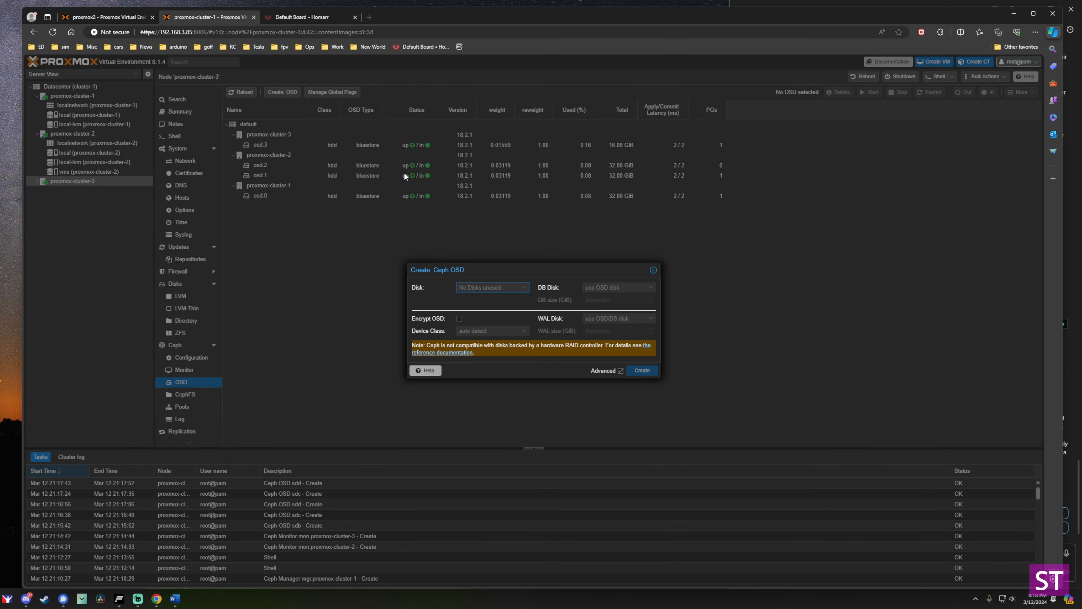
pyautogui.click(642, 370)
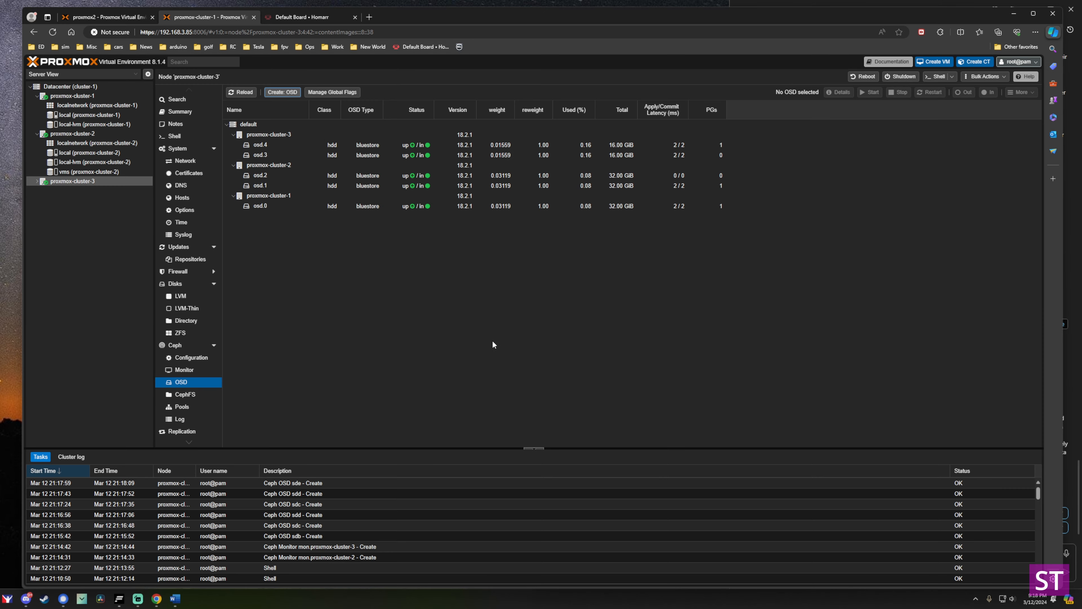
pyautogui.click(241, 93)
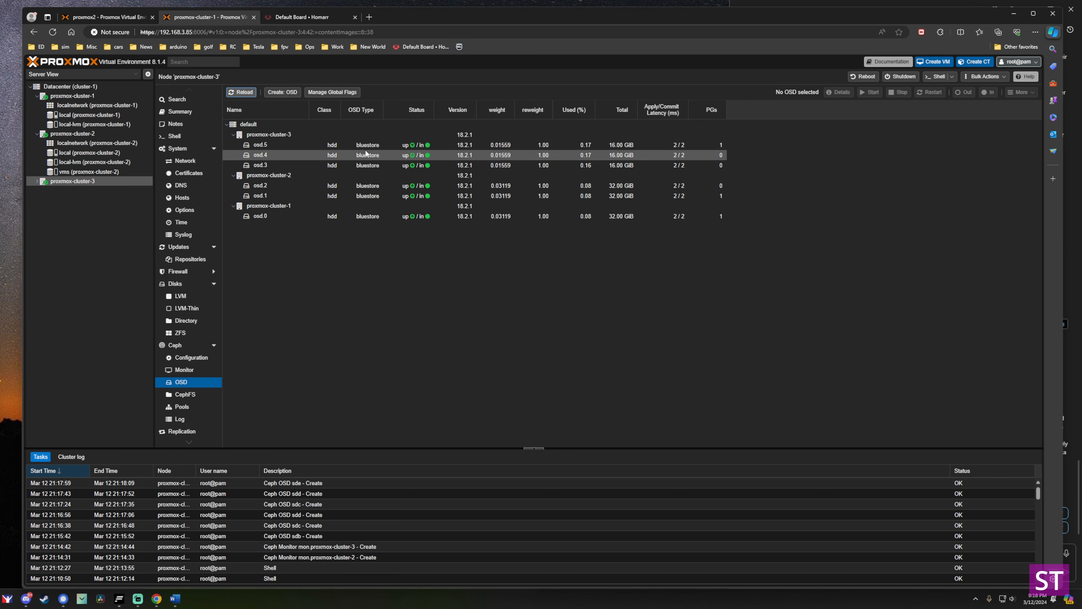
pyautogui.click(53, 87)
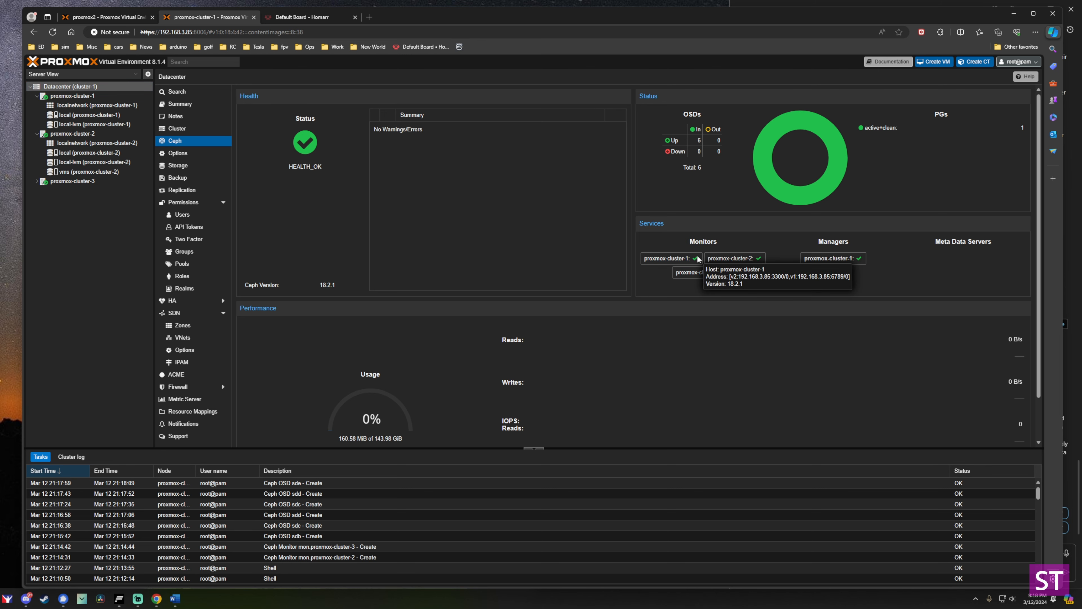
# Review the Ceph status, then return to proxmox-cluster-1's OSD tree listing osd.0–osd.5.
pyautogui.moveTo(831, 259)
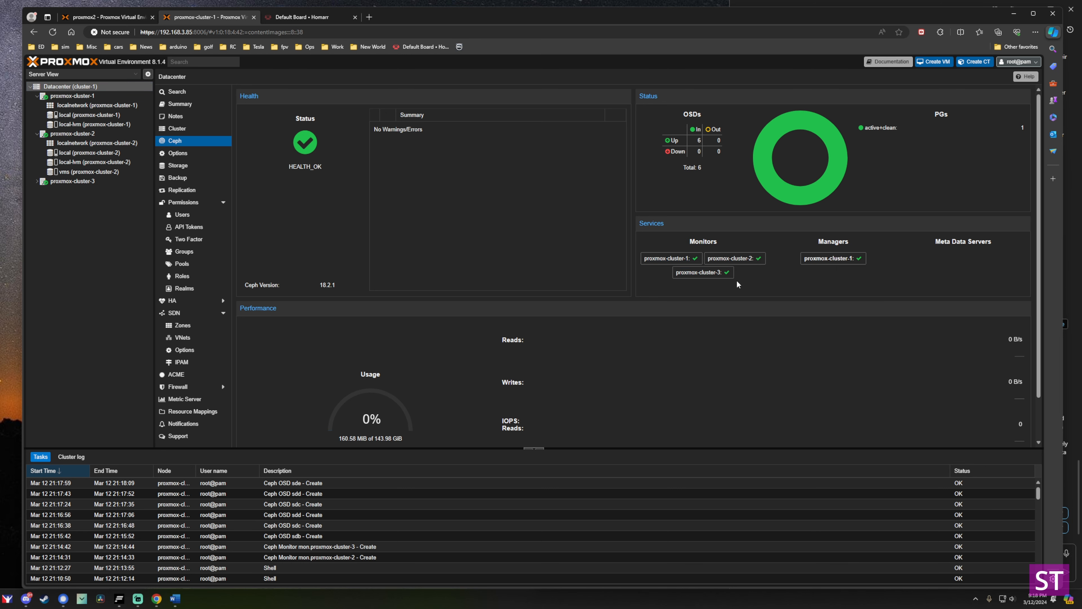
pyautogui.scroll(-2, 729, 306)
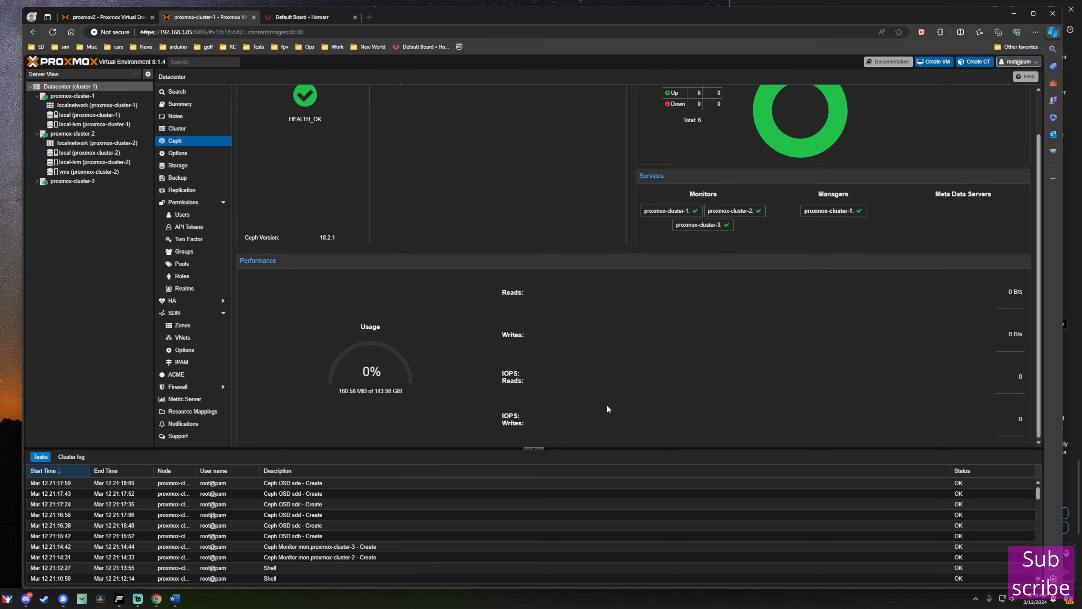
pyautogui.scroll(2, 607, 409)
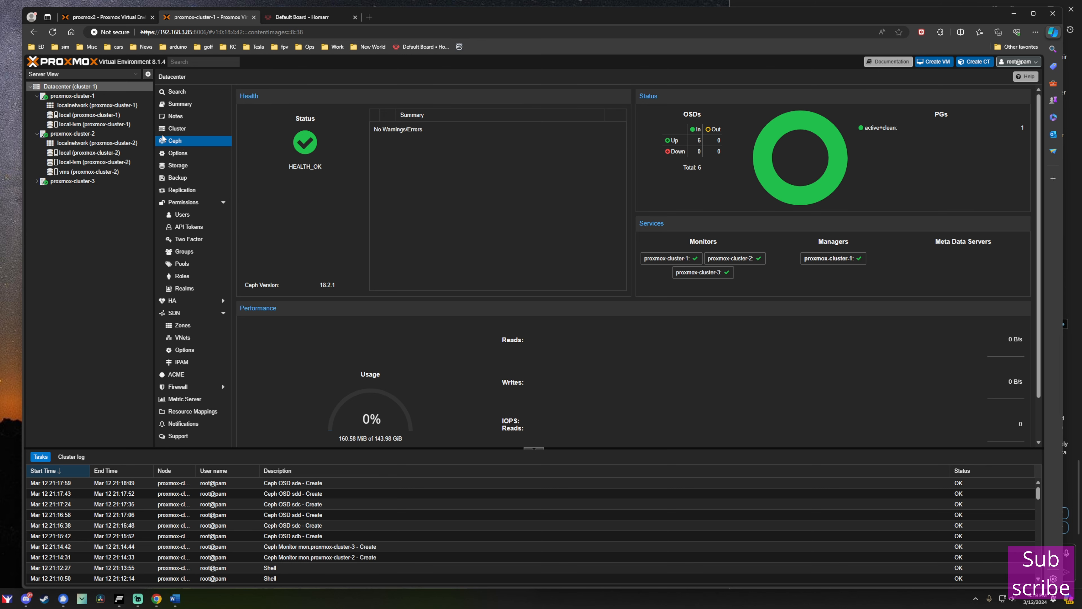
pyautogui.click(72, 96)
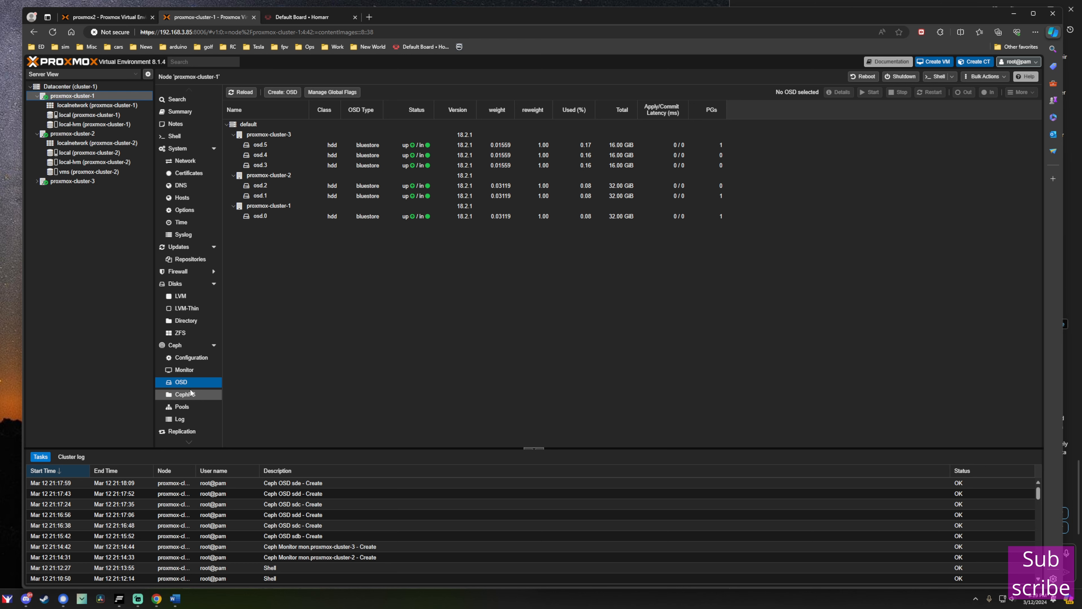
# Create Ceph pool vmpool with size 7 and min size 4, added as storage.
pyautogui.click(182, 408)
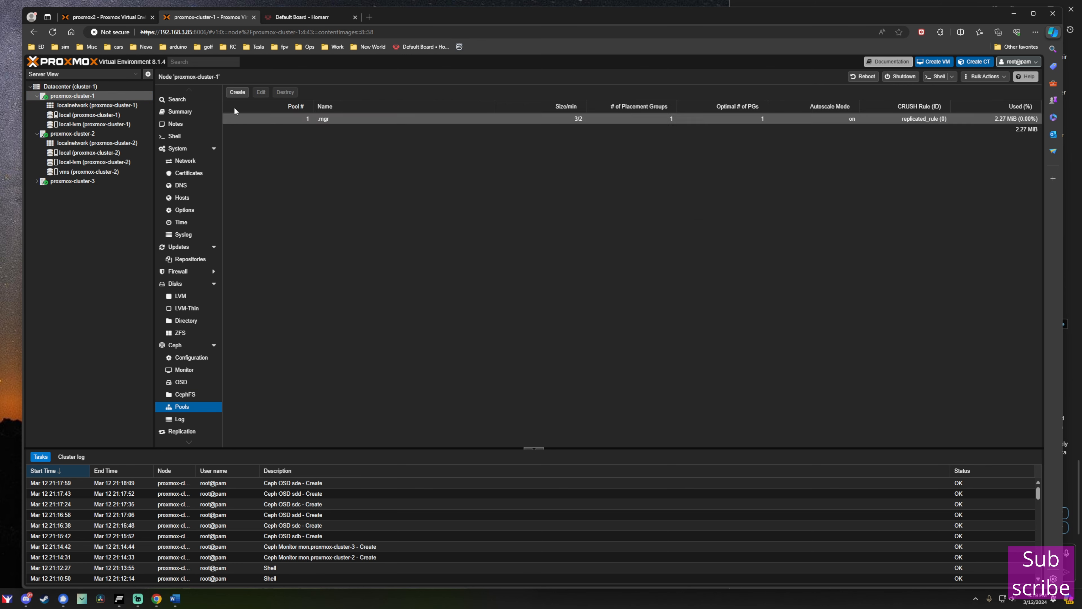
pyautogui.click(237, 92)
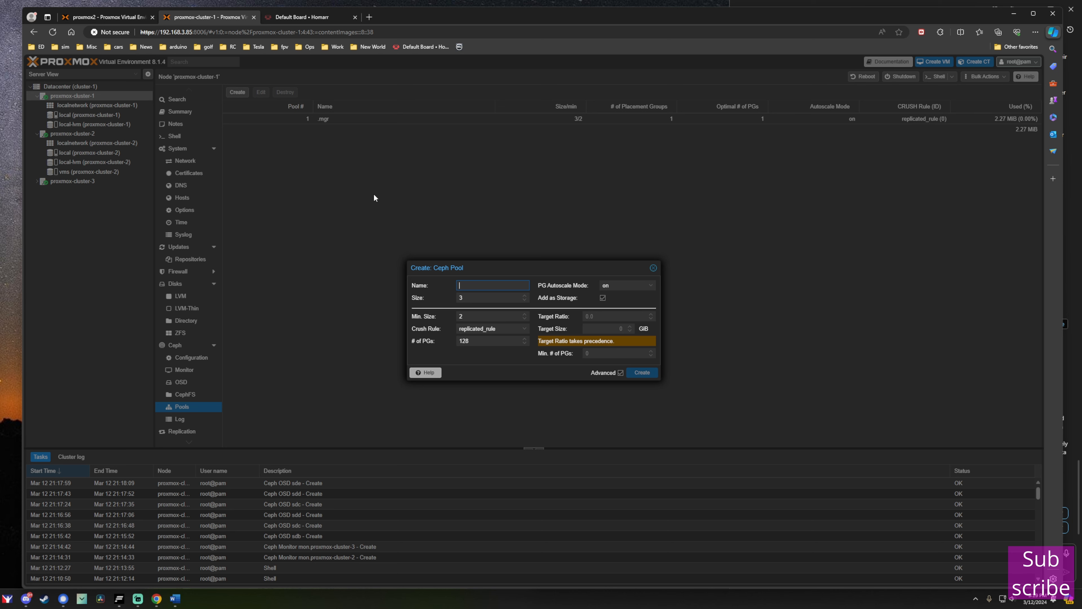
pyautogui.write('vmpool')
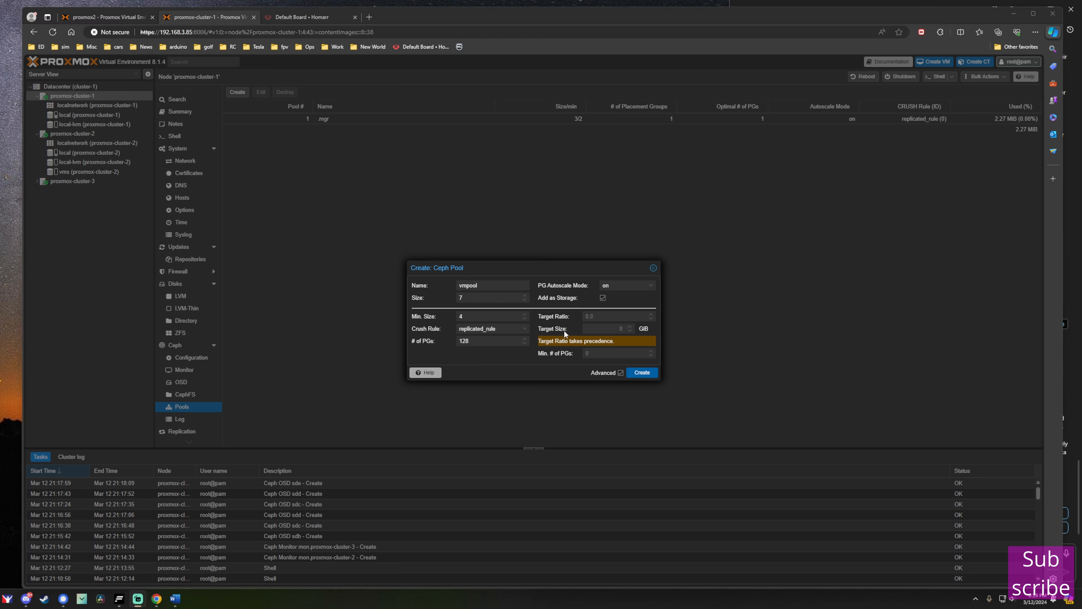
pyautogui.moveTo(563, 320)
pyautogui.click(645, 375)
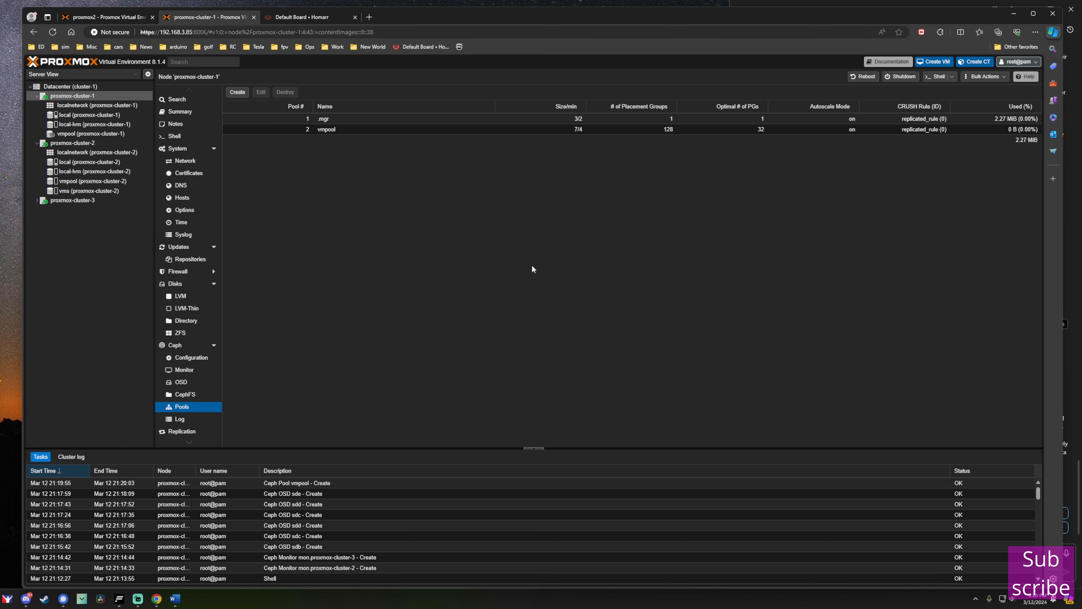
# Inspect the vmpool storage on proxmox-cluster-3 and on proxmox-cluster-1.
pyautogui.click(37, 201)
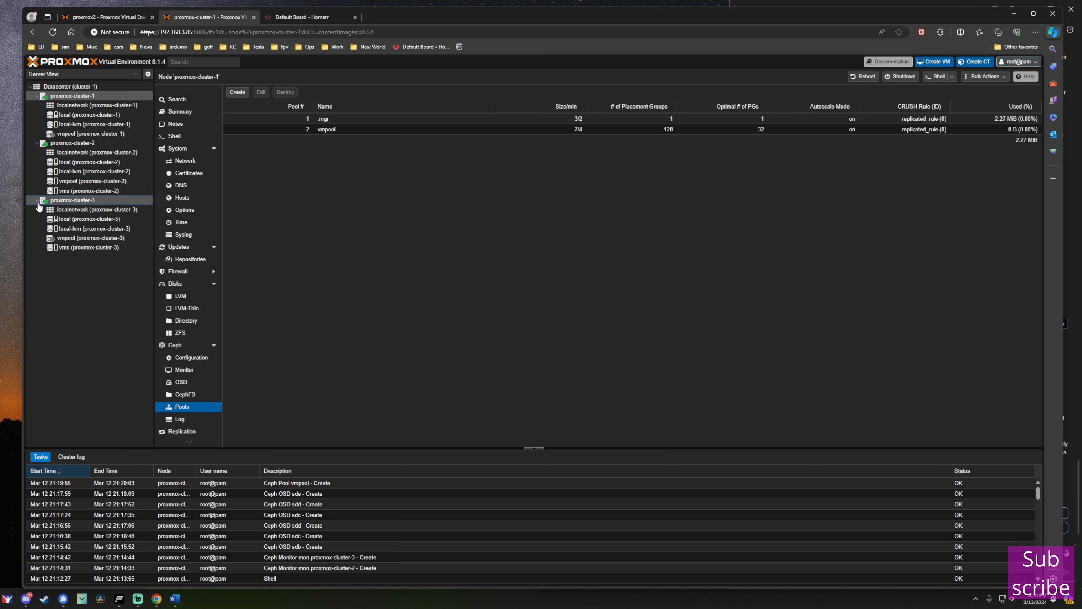
pyautogui.click(73, 239)
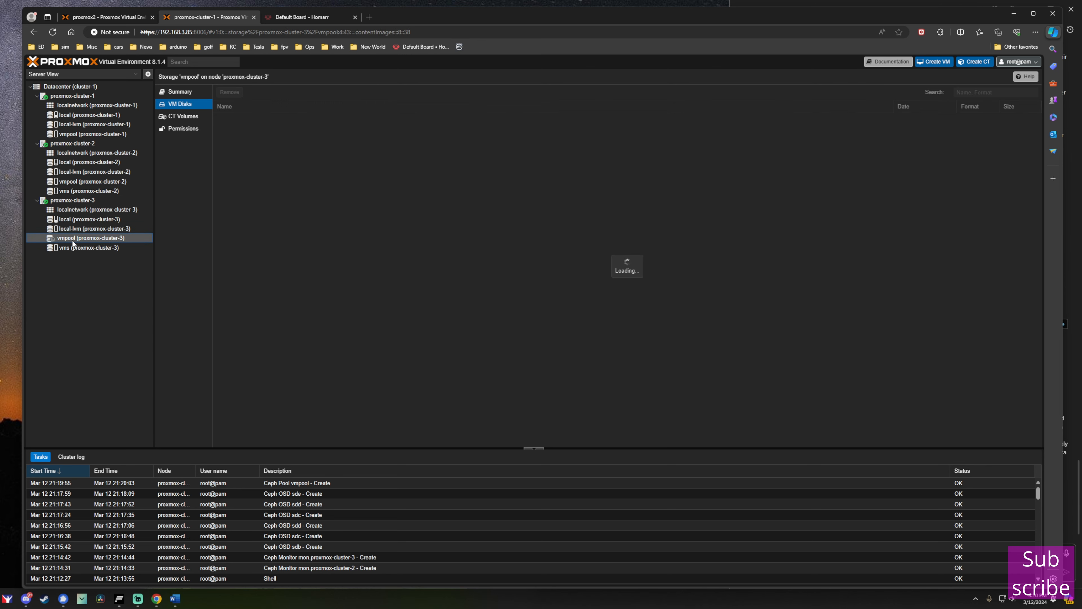
pyautogui.click(76, 134)
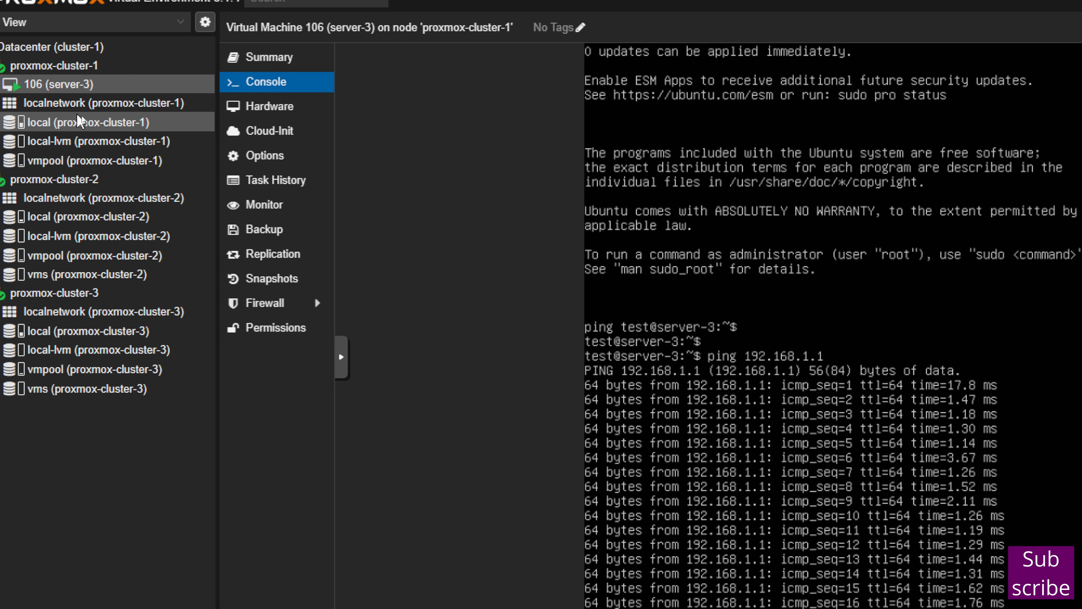
pyautogui.click(48, 164)
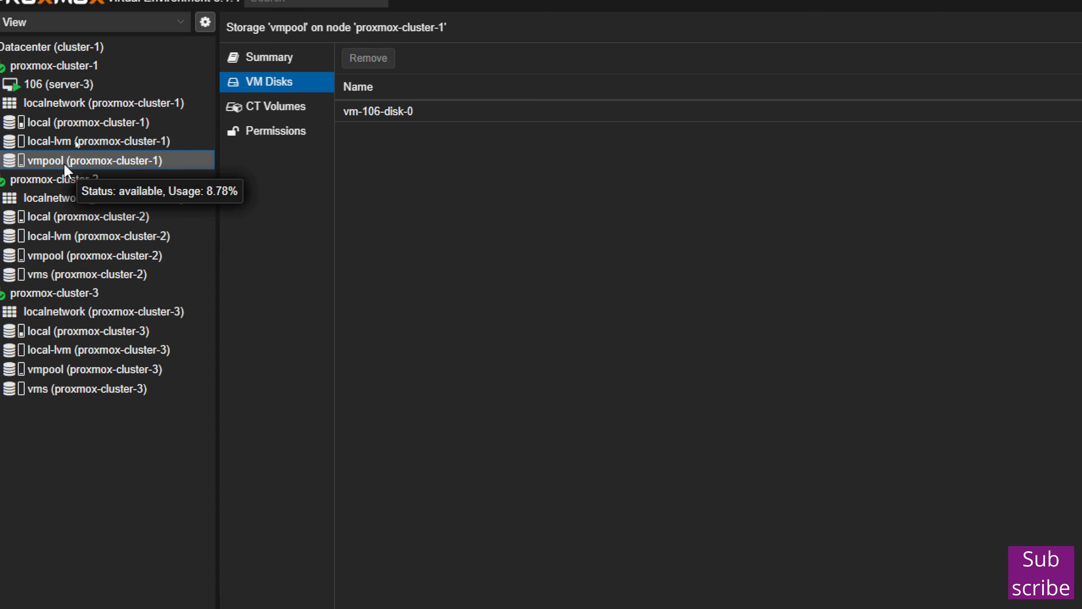
pyautogui.click(70, 256)
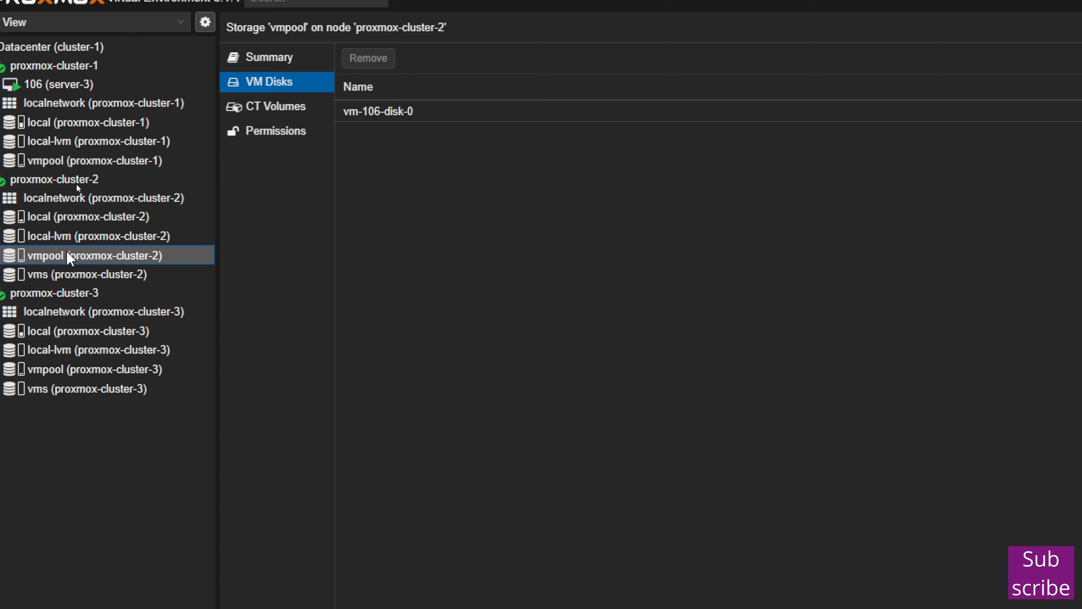
pyautogui.click(54, 370)
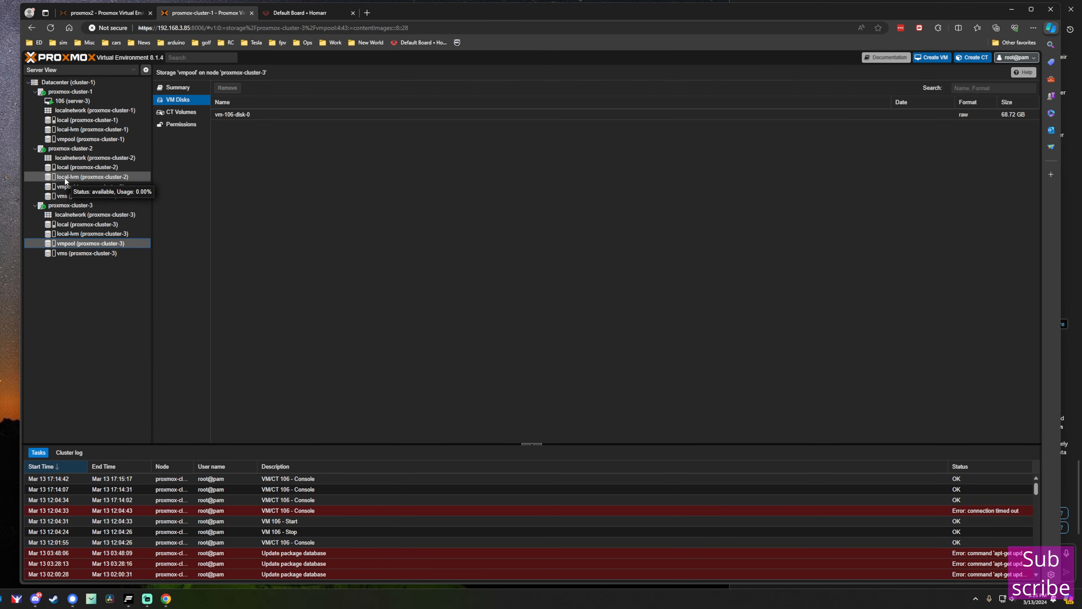
pyautogui.click(71, 101)
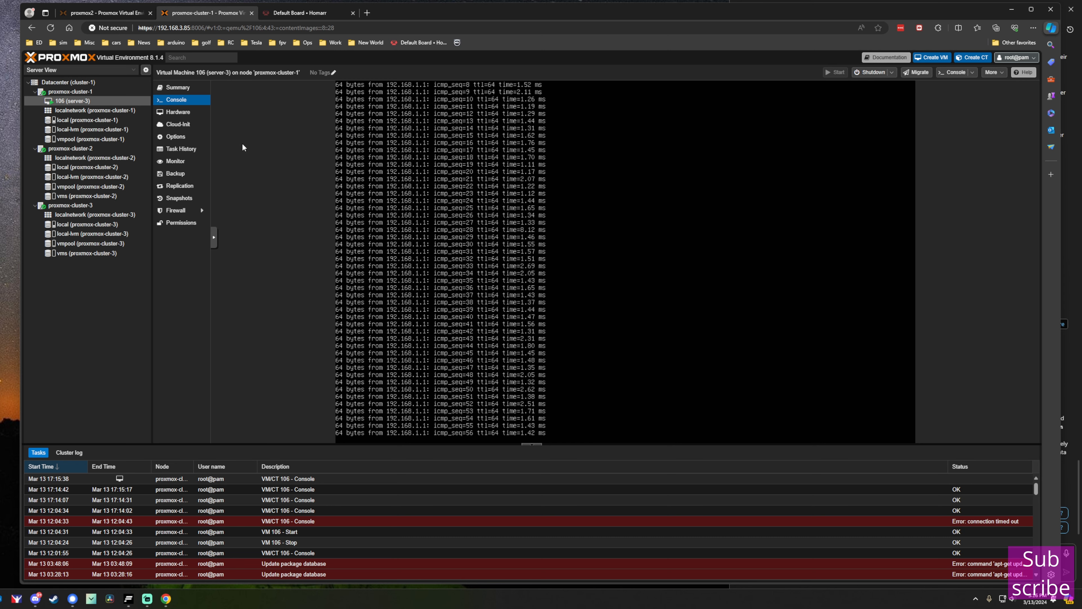
pyautogui.rightClick(89, 105)
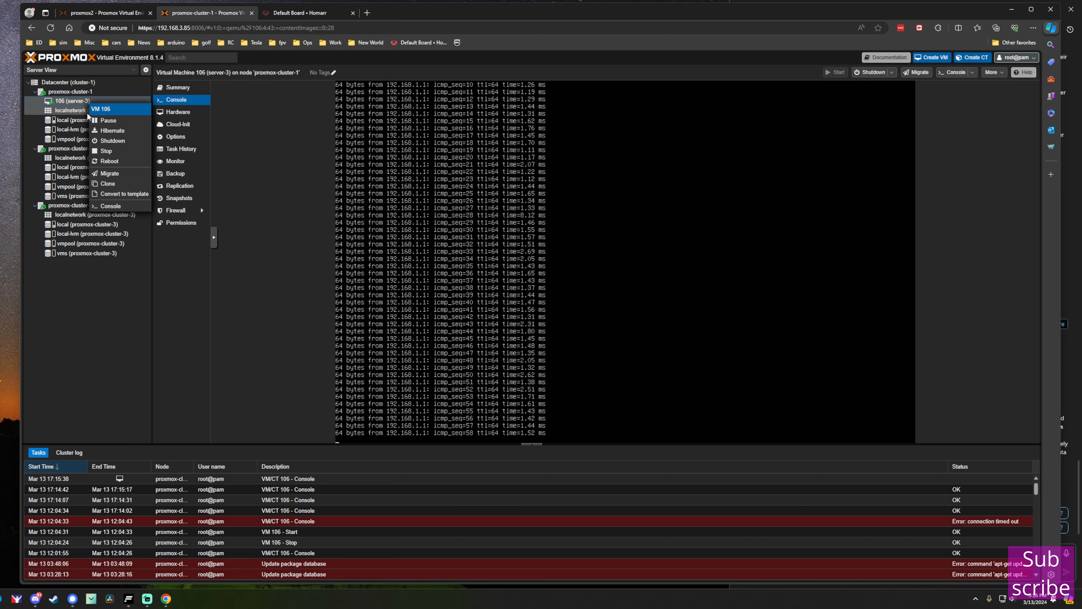
# Live-migrate VM 106 to proxmox-cluster-3 and close the finished migration log.
pyautogui.click(107, 173)
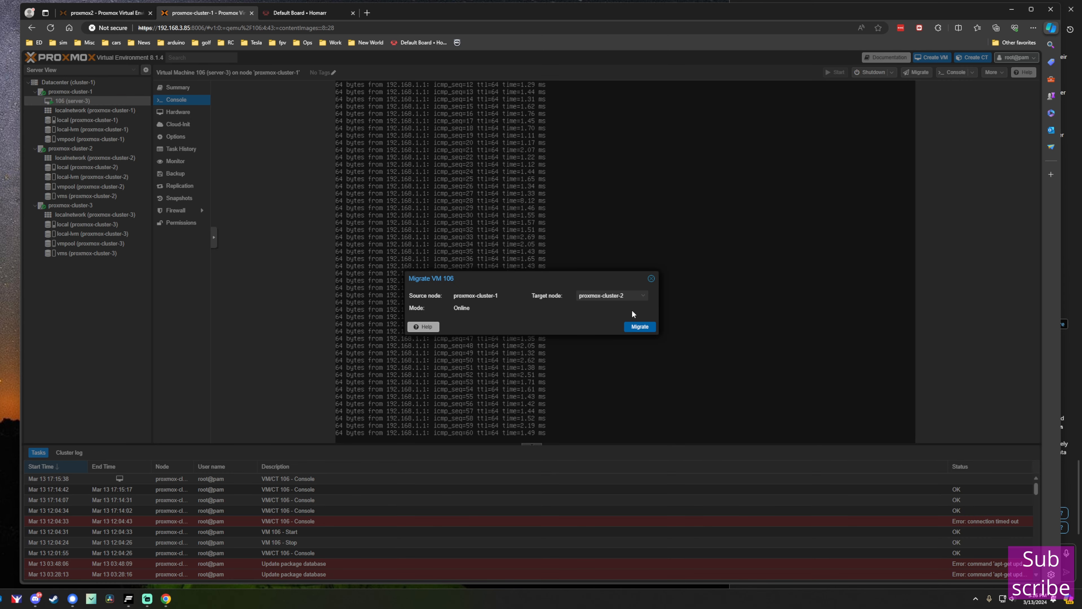
pyautogui.click(642, 297)
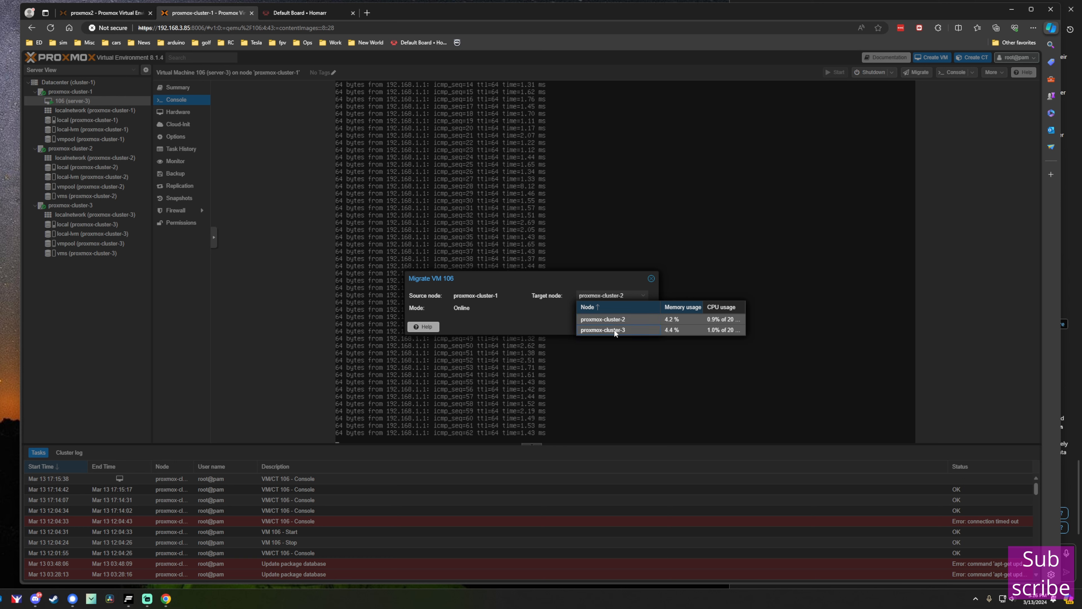
pyautogui.click(614, 330)
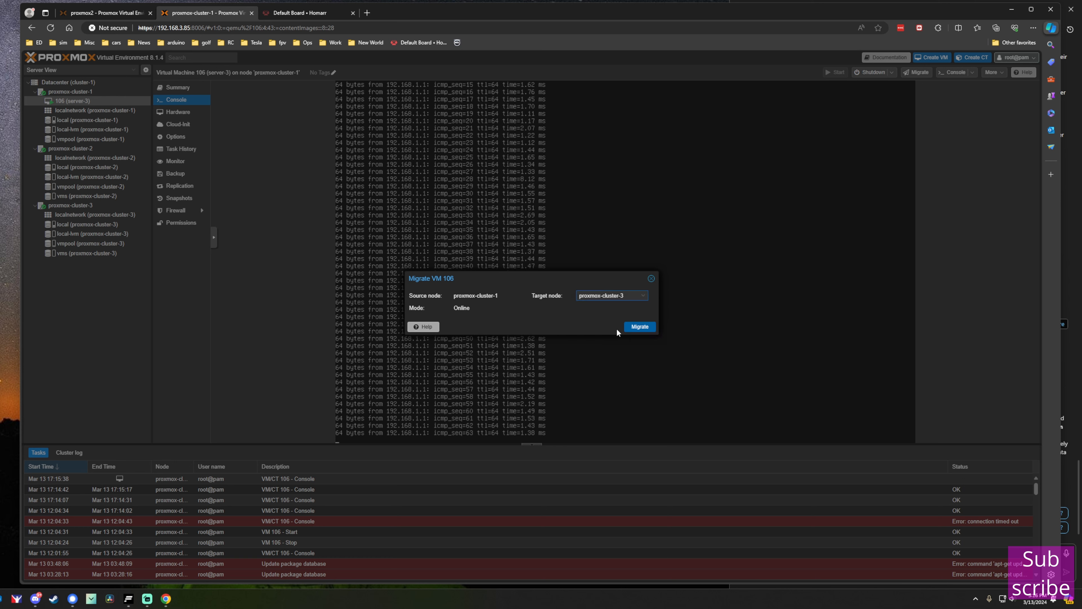
pyautogui.click(639, 328)
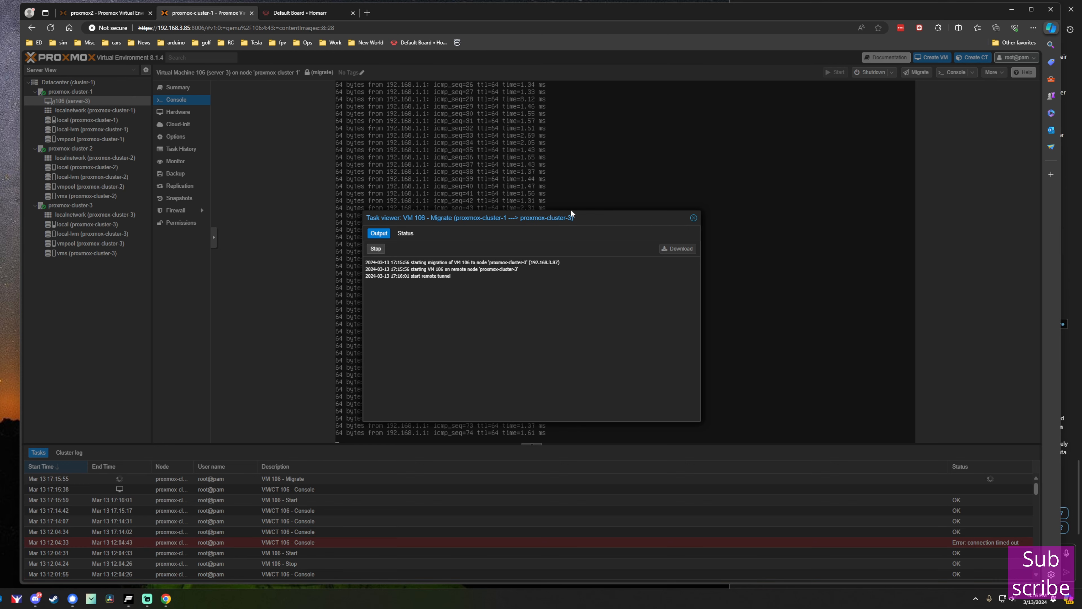
pyautogui.moveTo(572, 213); pyautogui.dragTo(619, 179)
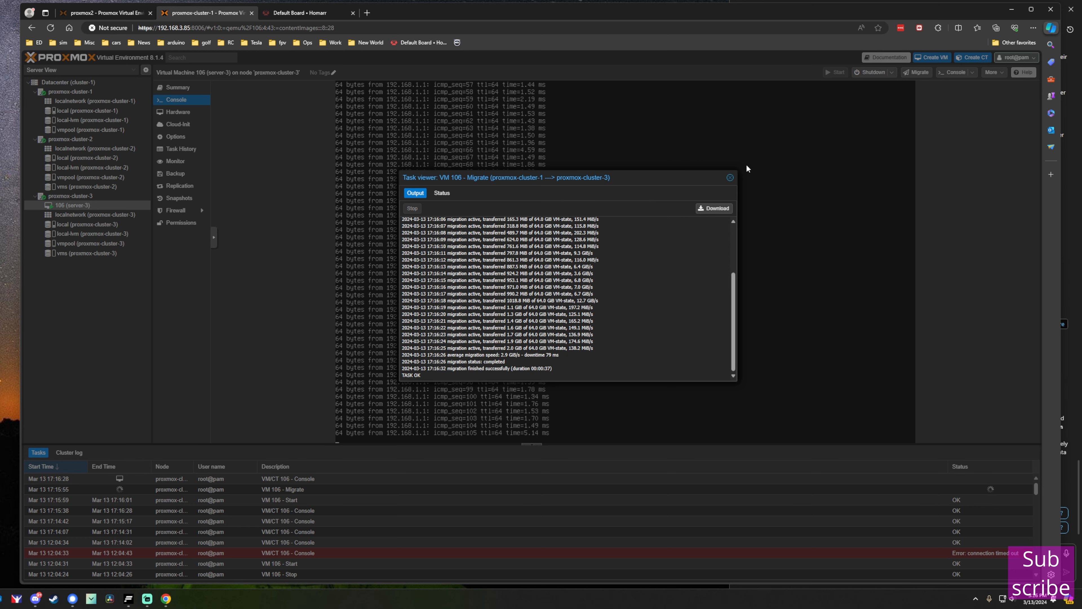
pyautogui.click(730, 178)
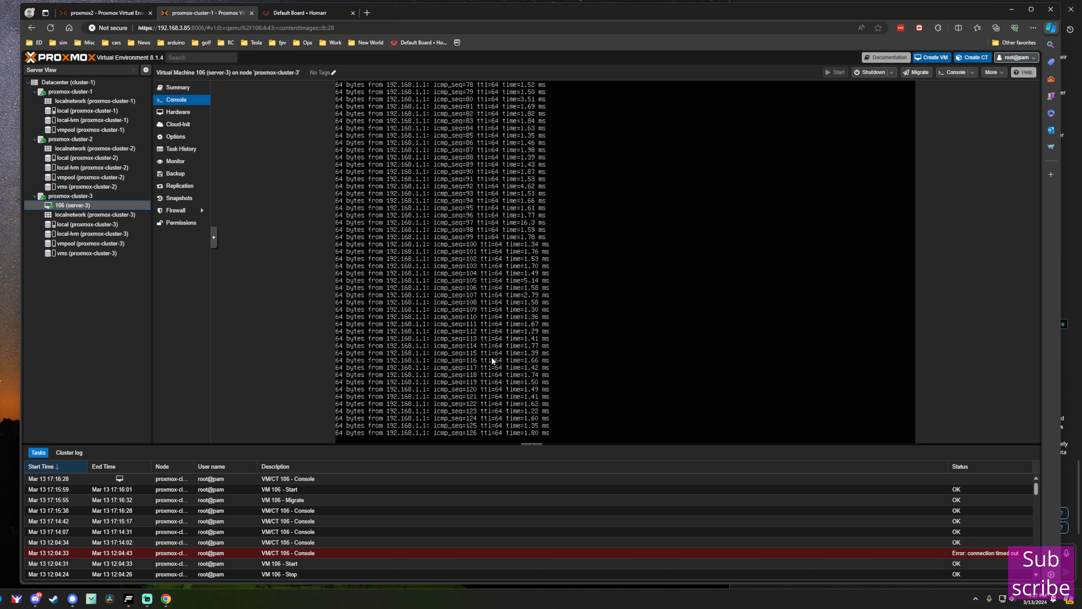
# Create HA group 'tg' with members proxmox-cluster-1, proxmox-cluster-2 and proxmox-cluster-3.
pyautogui.click(72, 82)
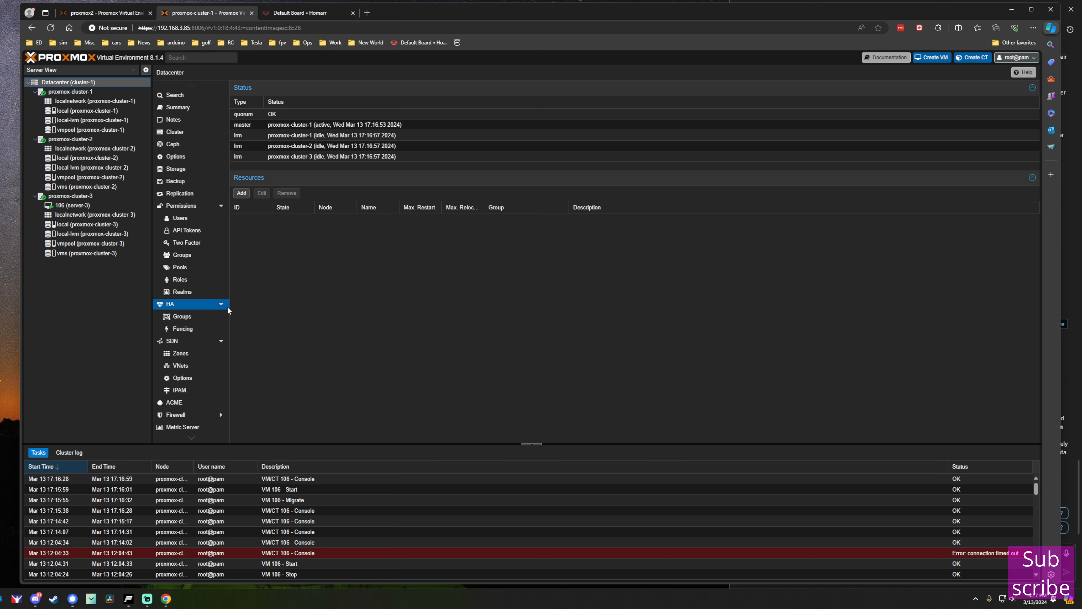
pyautogui.click(181, 315)
pyautogui.click(245, 87)
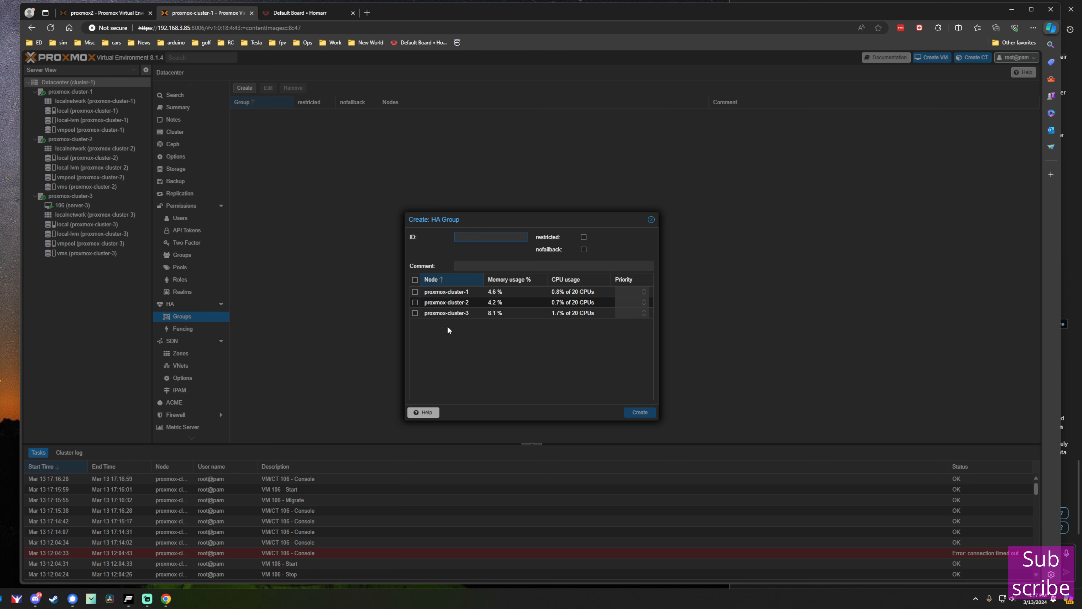
pyautogui.write('tg')
pyautogui.click(414, 291)
pyautogui.click(414, 301)
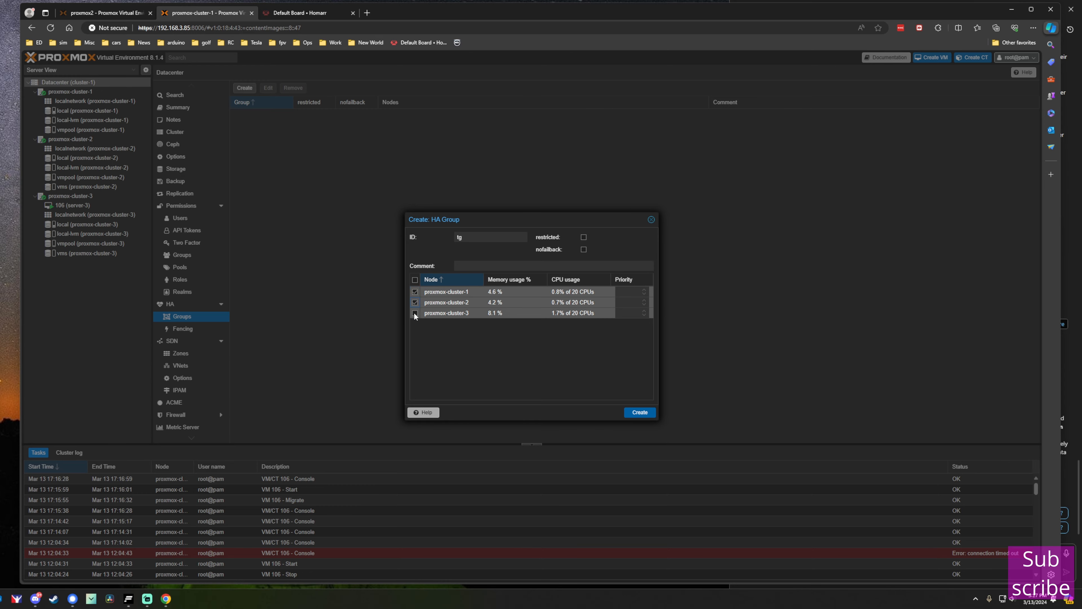
pyautogui.click(414, 313)
pyautogui.click(629, 412)
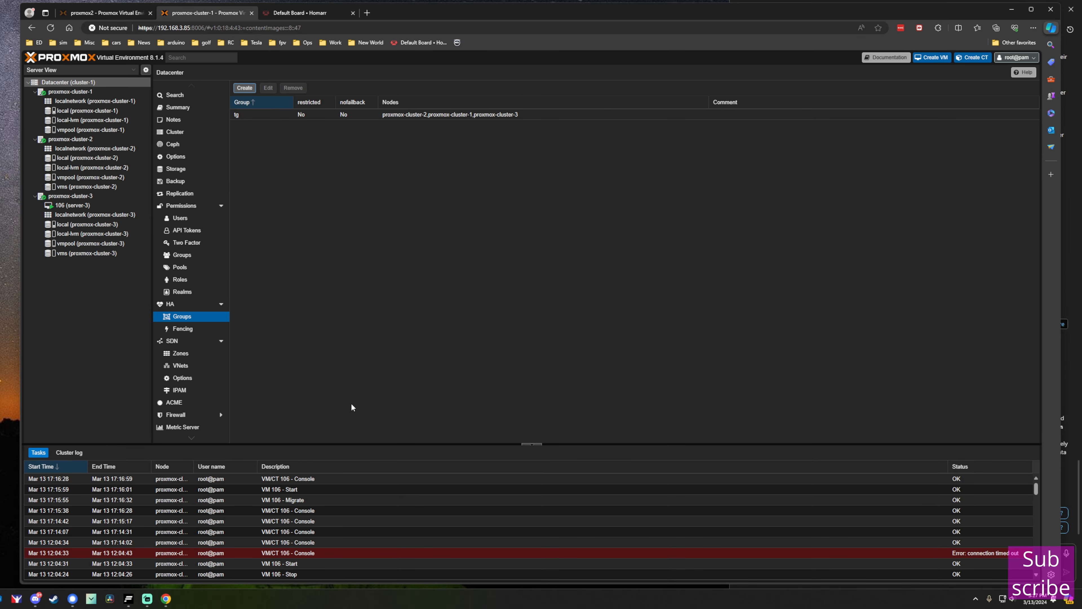
pyautogui.click(186, 305)
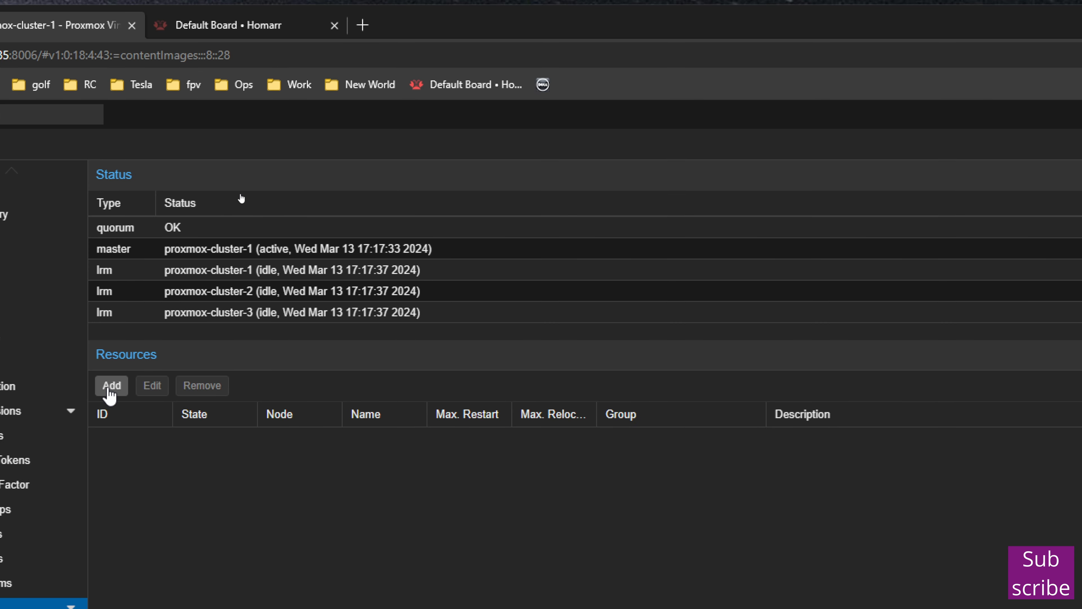
# Add VM 106 as an HA resource assigned to group tg.
pyautogui.click(109, 387)
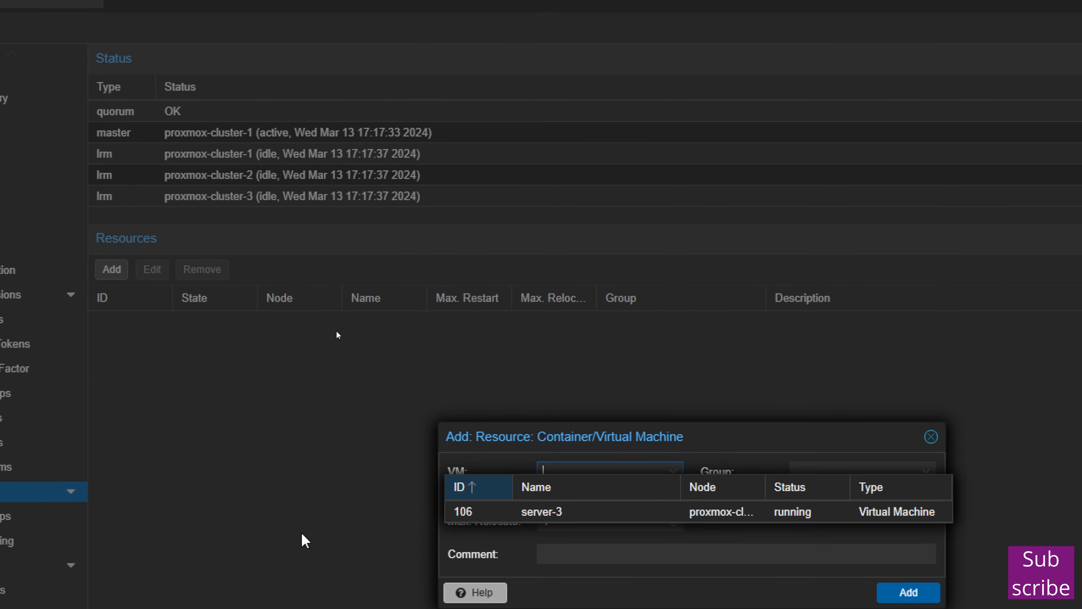
pyautogui.click(622, 600)
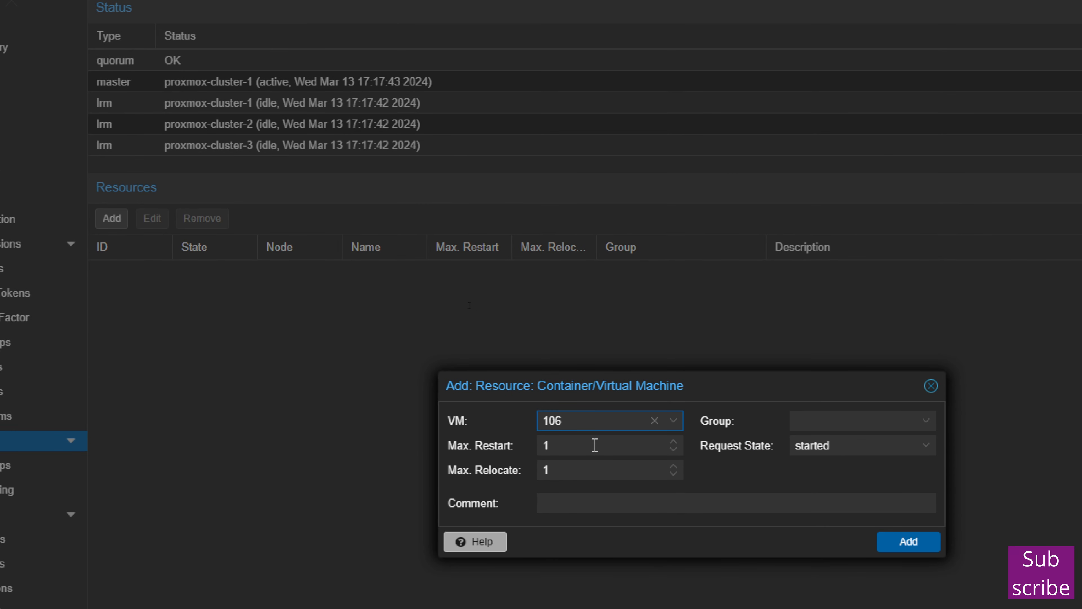
pyautogui.click(812, 427)
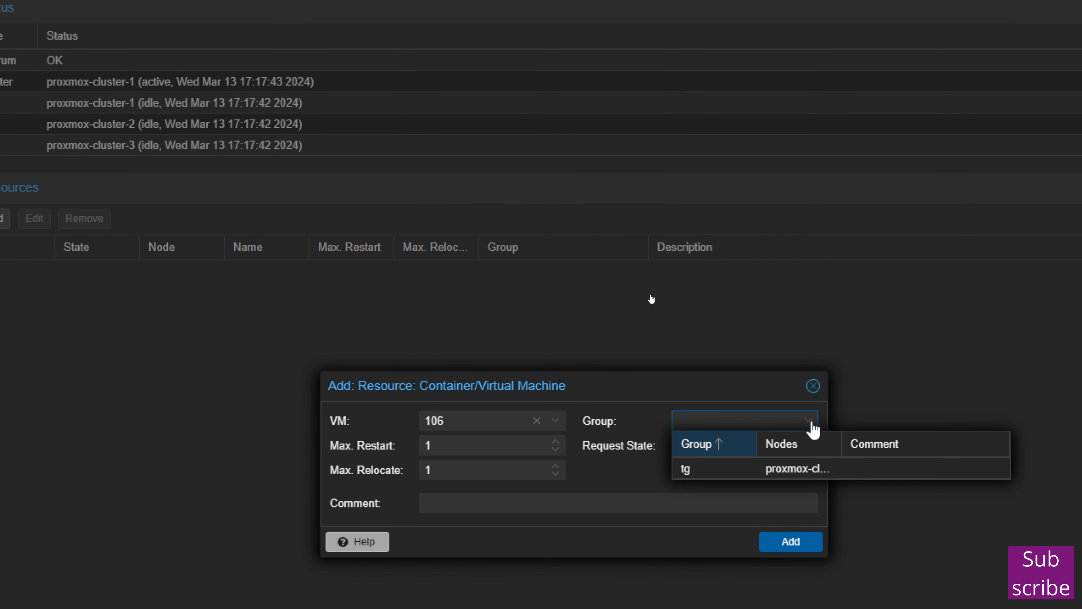
pyautogui.click(738, 472)
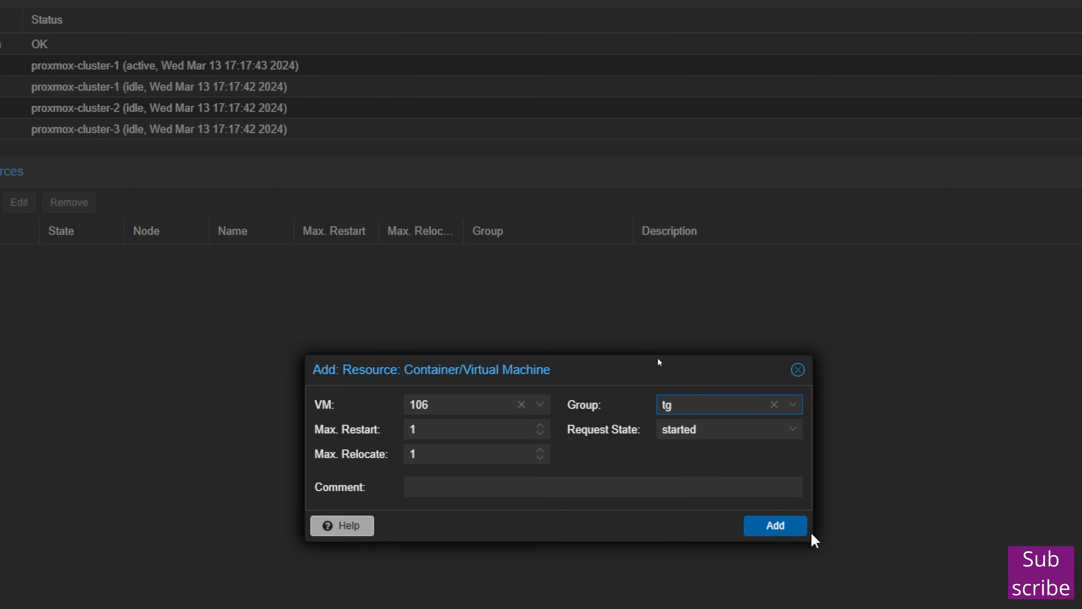
pyautogui.click(805, 545)
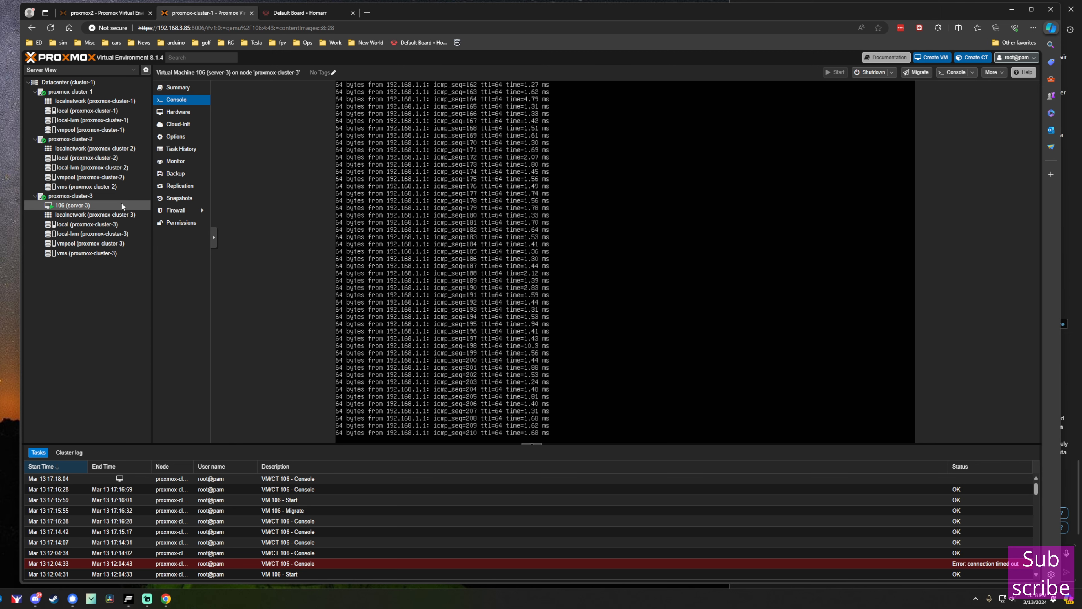
# Shut down proxmox-cluster-3, watch VM 106's console, then check the datacenter HA status.
pyautogui.click(99, 195)
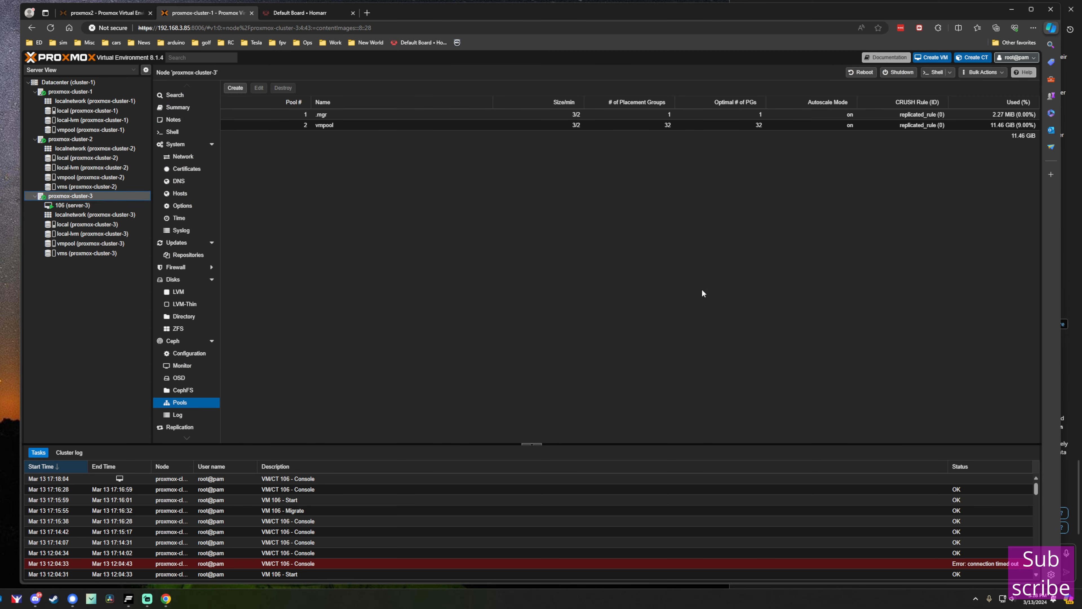
pyautogui.click(901, 72)
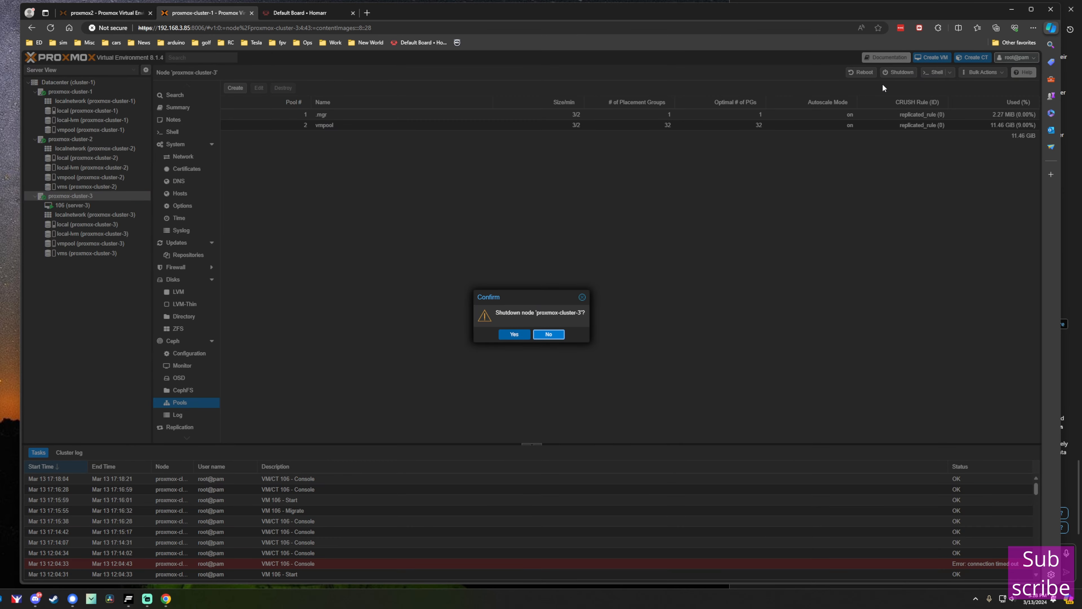
pyautogui.click(515, 333)
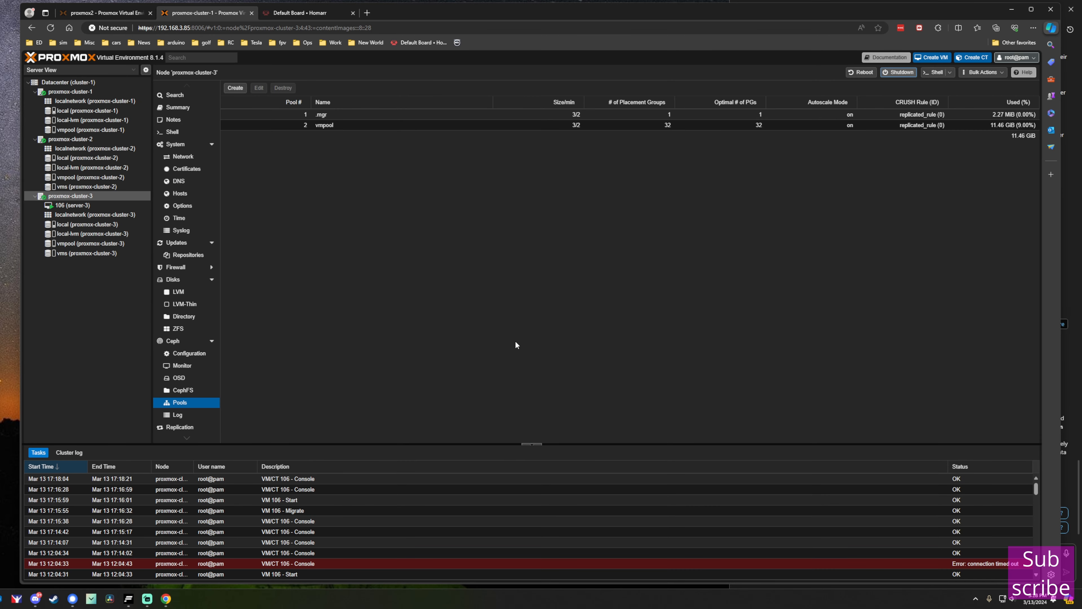
pyautogui.click(81, 204)
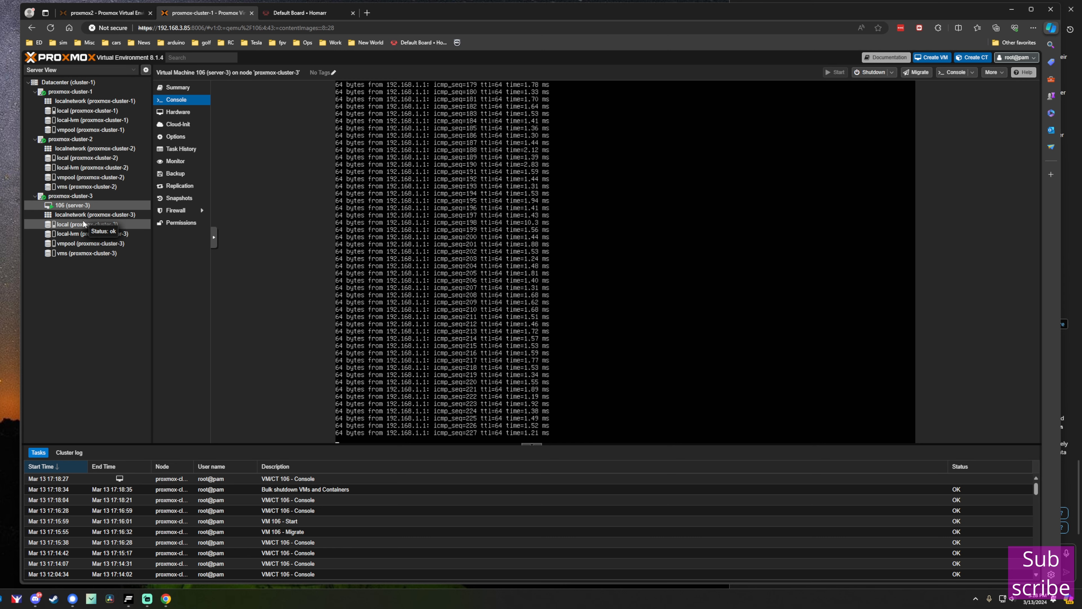
pyautogui.click(309, 492)
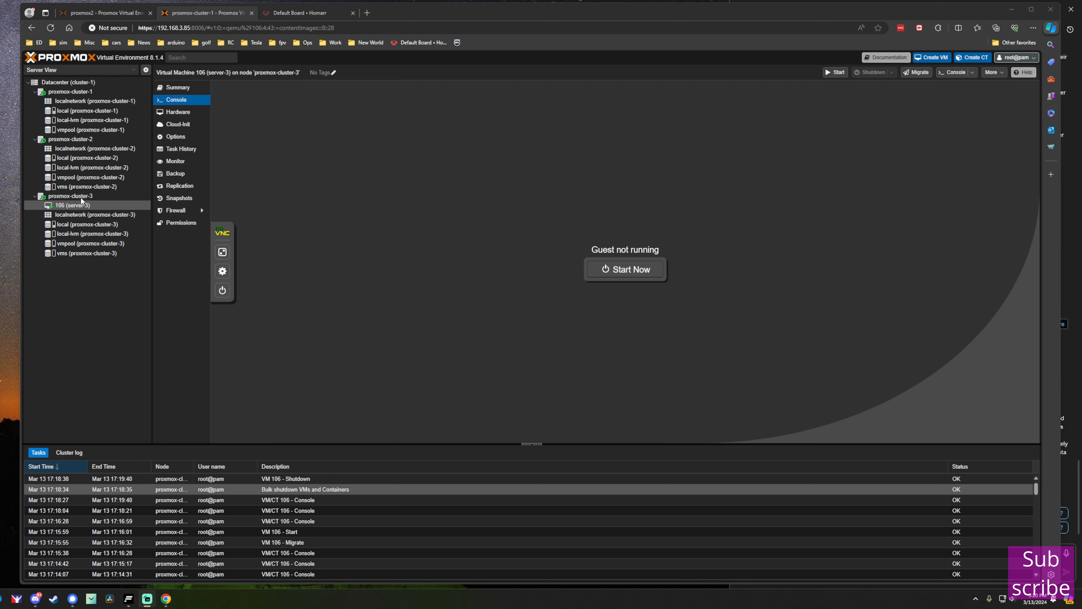
pyautogui.click(68, 82)
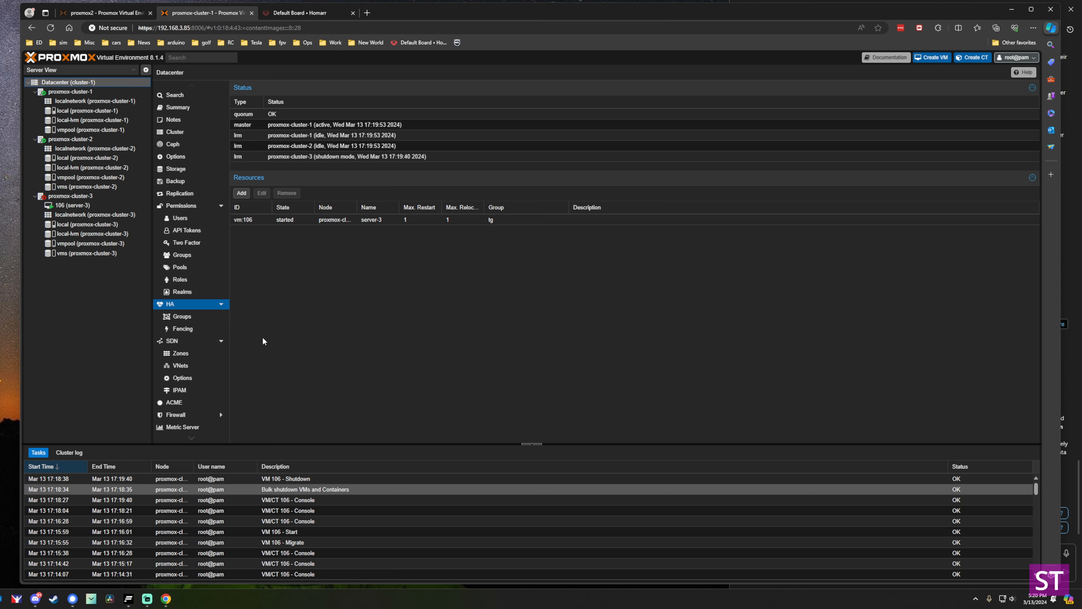
# Watch HA status until proxmox-cluster-3 is dead, then open VM 106 (server-3) on proxmox-cluster-1.
pyautogui.click(307, 156)
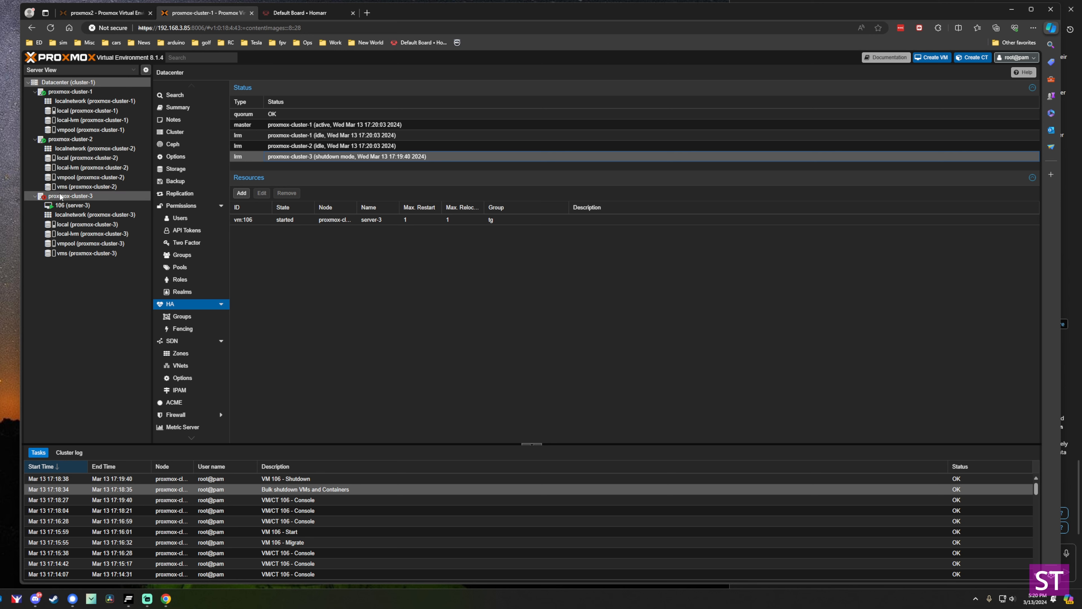
pyautogui.click(47, 197)
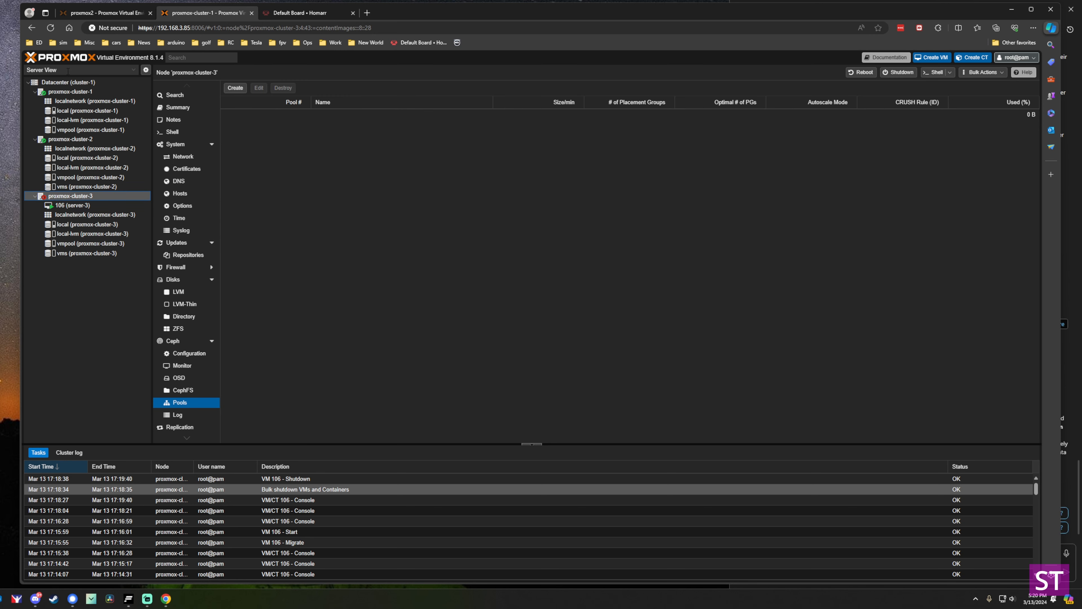
pyautogui.click(64, 82)
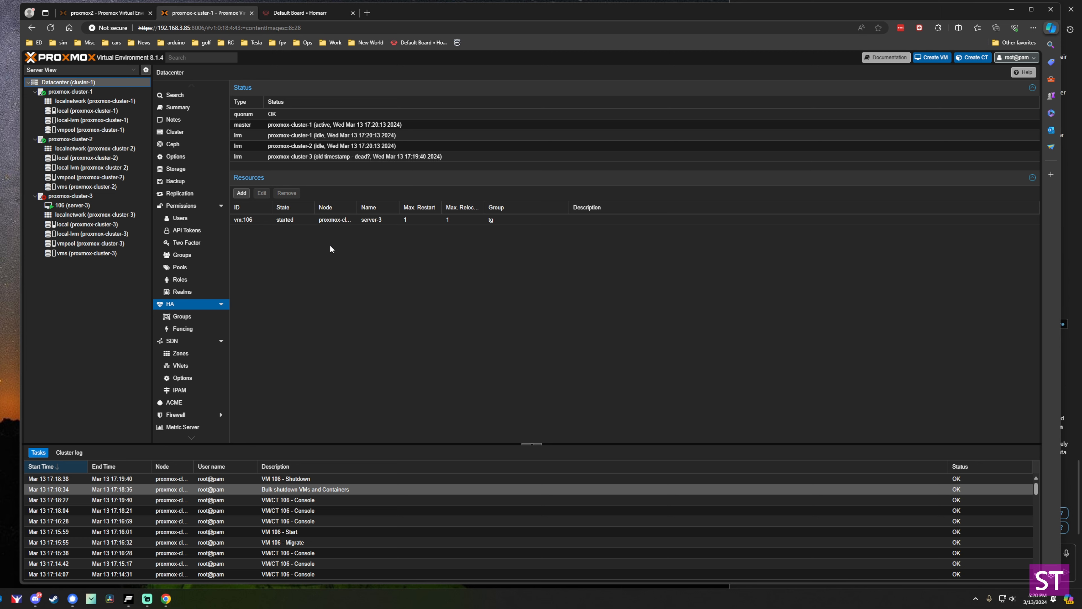
pyautogui.click(334, 156)
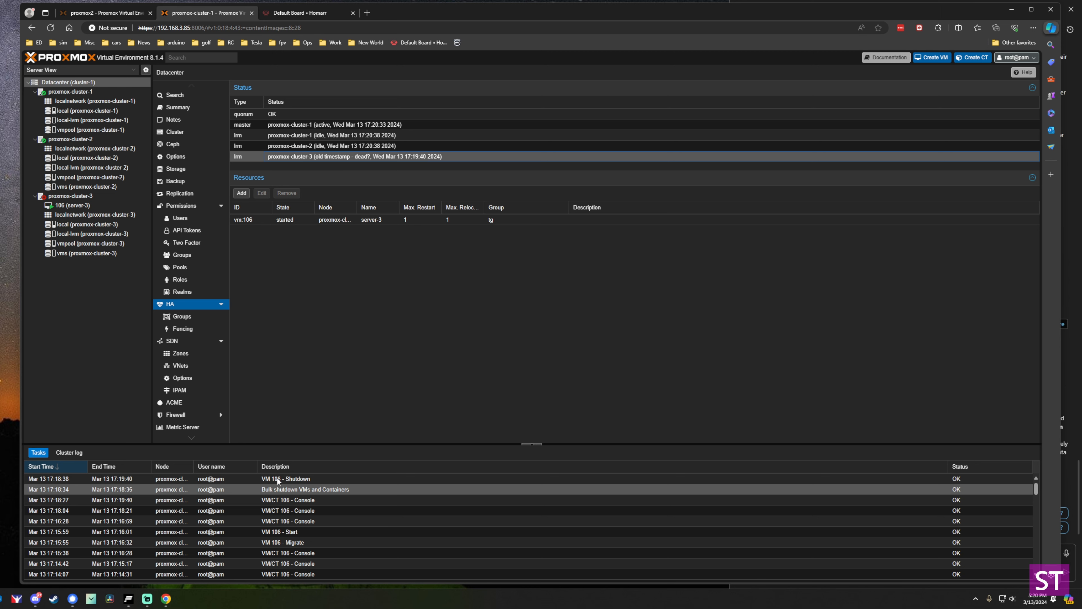
pyautogui.click(285, 479)
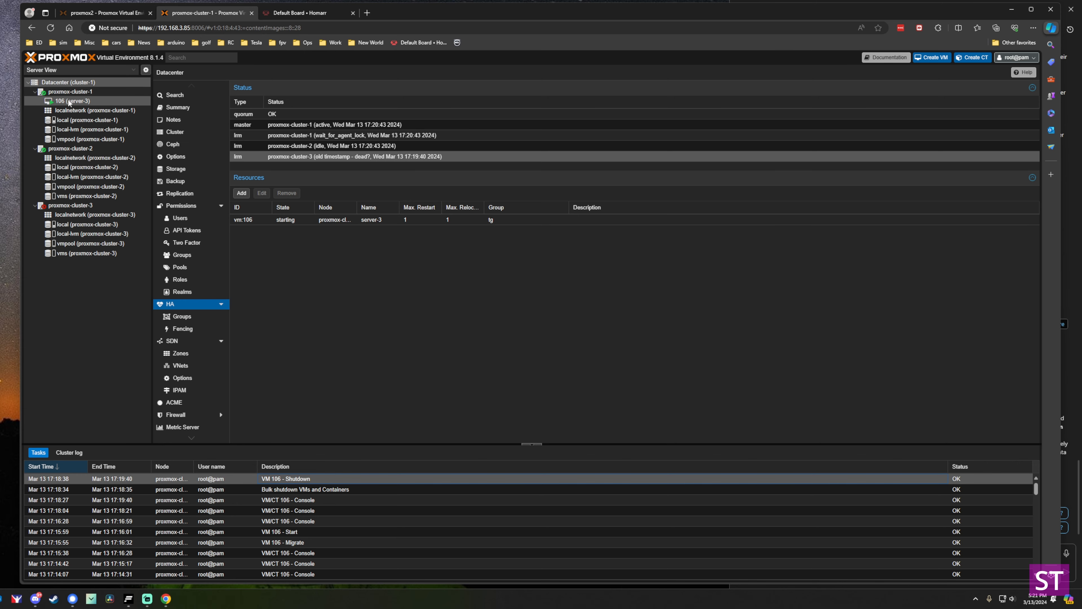
pyautogui.click(58, 101)
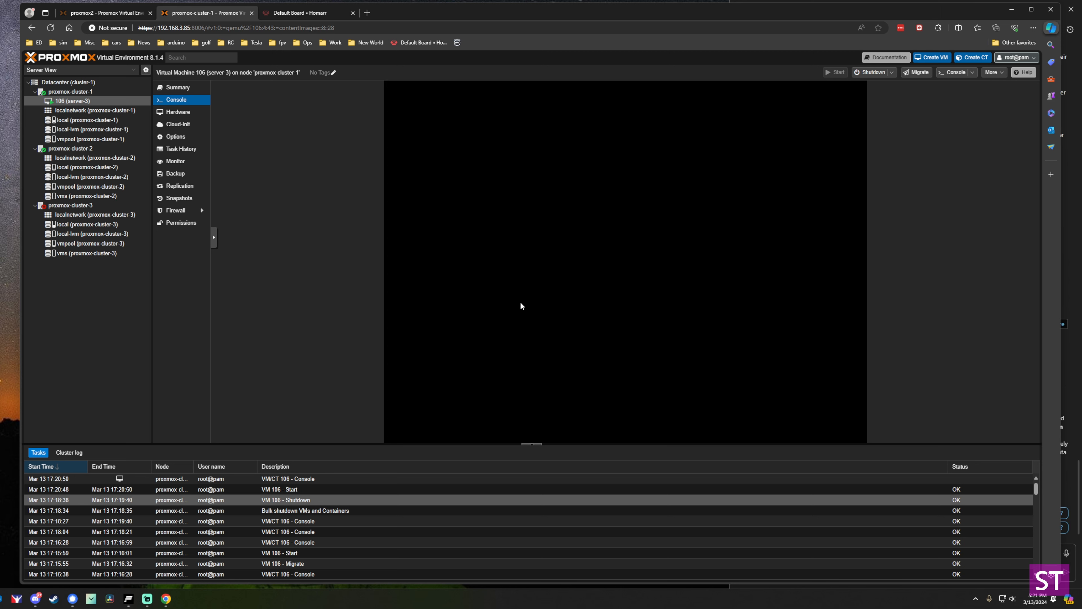
# Check VM 106's start and console tasks, confirm proxmox-cluster-3 has no route to host, and reconnect VM 106's console.
pyautogui.click(308, 489)
pyautogui.click(296, 481)
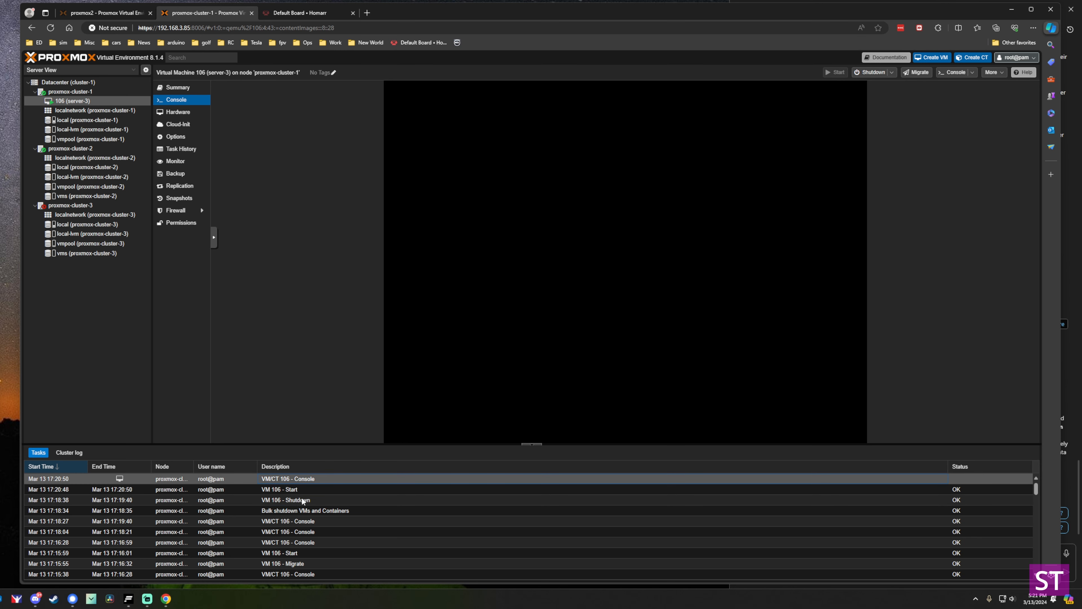
pyautogui.click(98, 205)
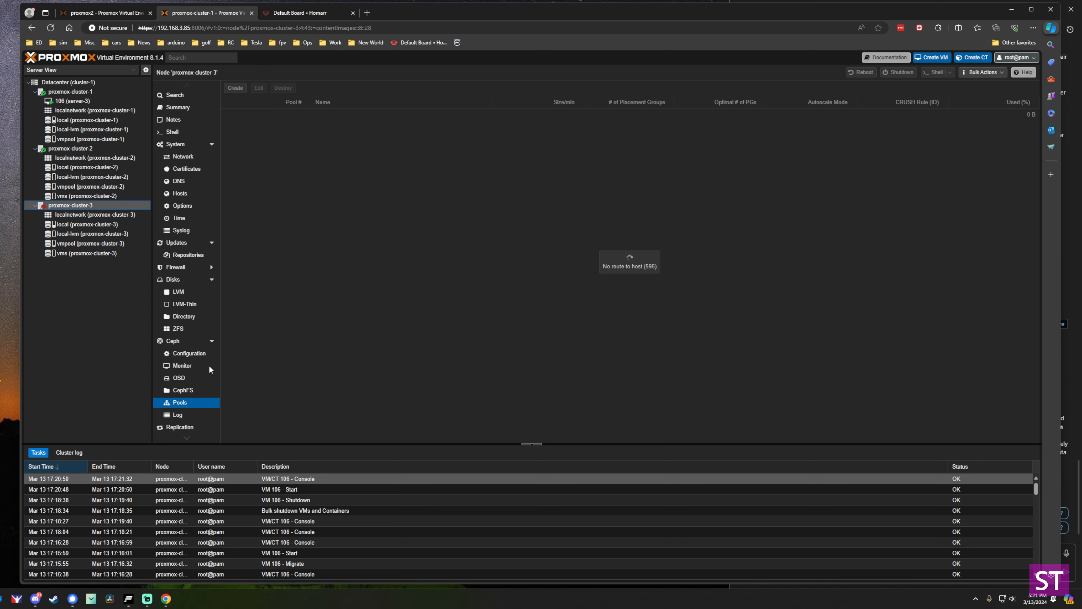
pyautogui.click(92, 101)
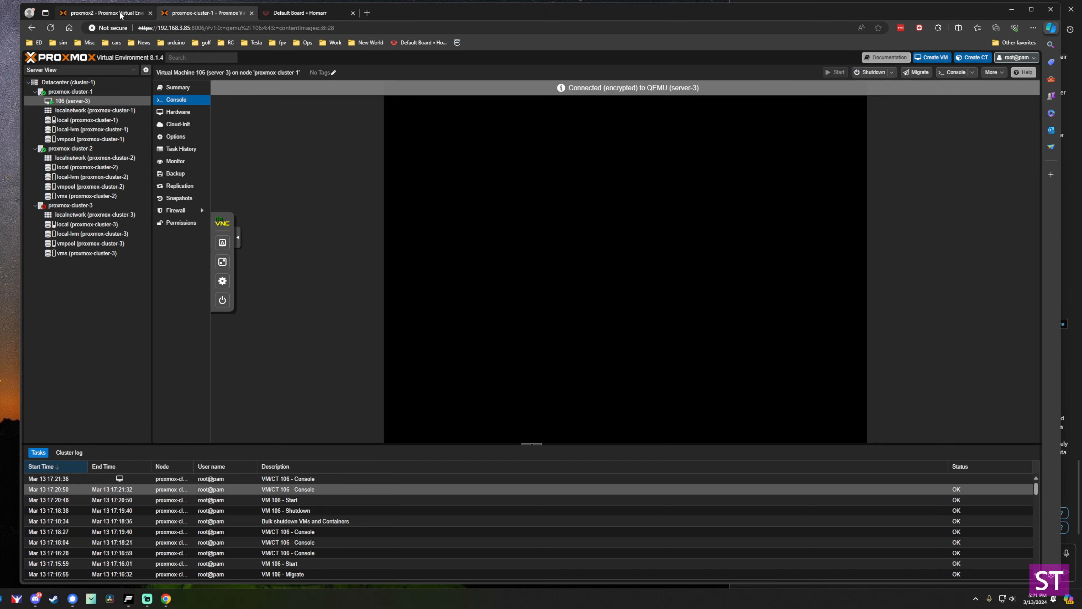
pyautogui.click(121, 16)
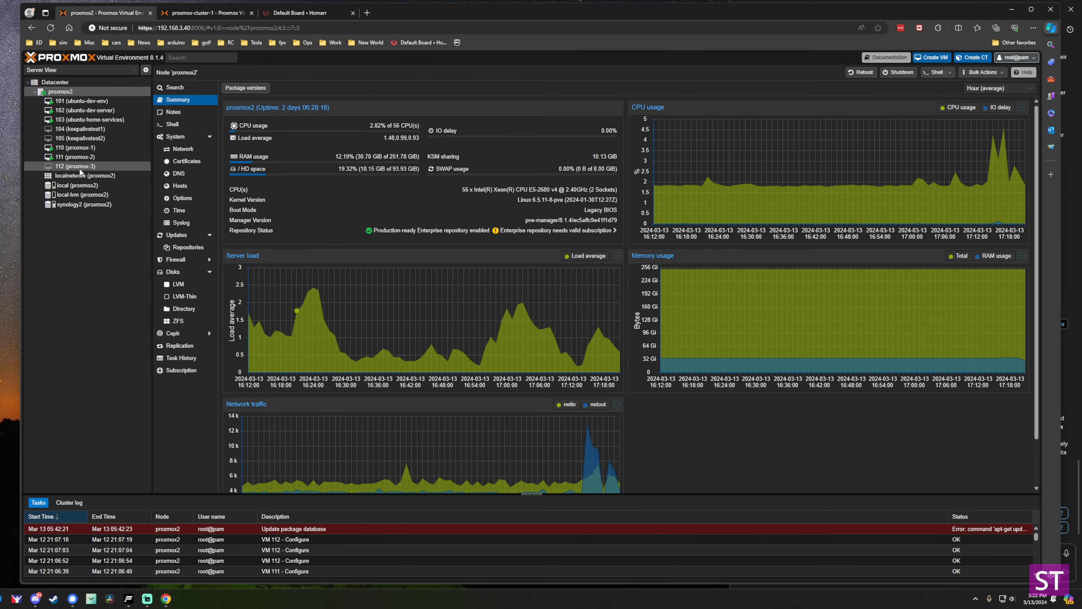
# Start VM 112 (proxmox-3) on proxmox2 to bring the third node back online.
pyautogui.click(77, 166)
pyautogui.rightClick(80, 167)
pyautogui.click(94, 186)
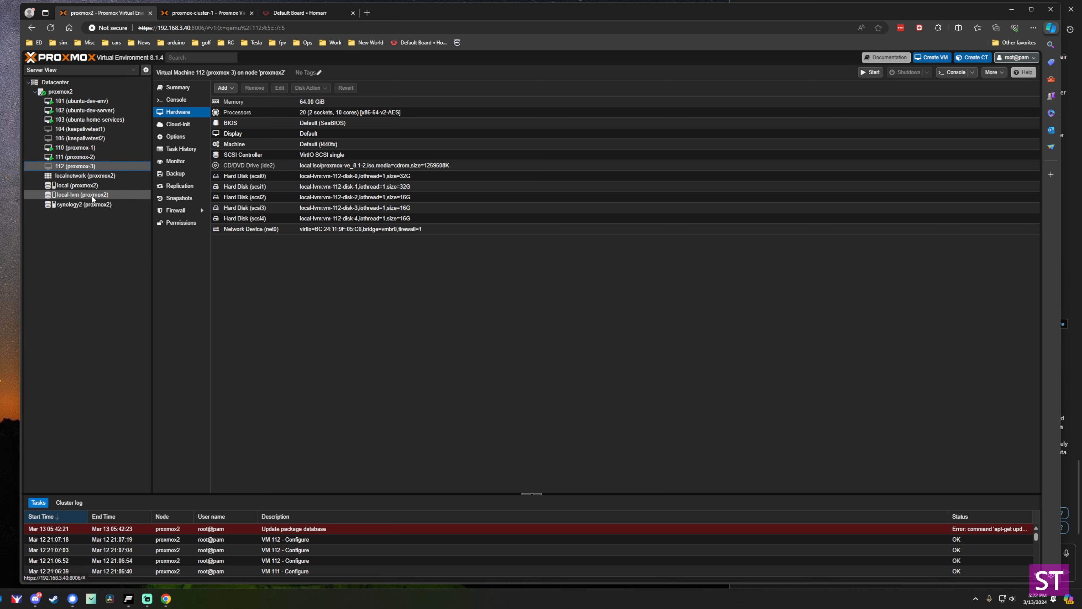
pyautogui.hotkey('ctrl', 'Tab')
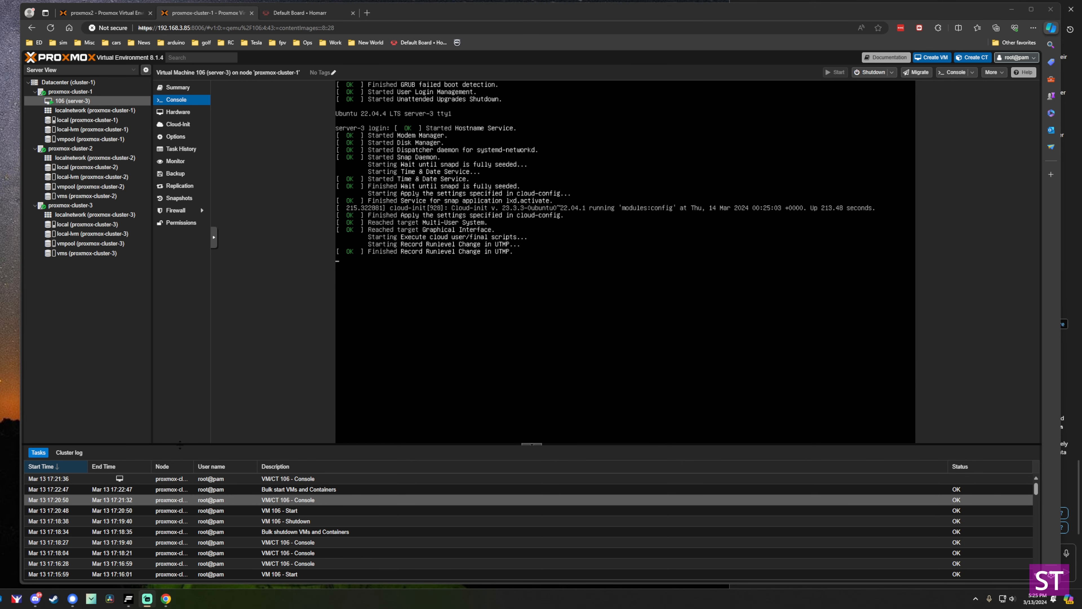
# Uncheck proxmox-cluster-1 in HA group tg, leaving proxmox-cluster-2 and proxmox-cluster-3.
pyautogui.click(79, 82)
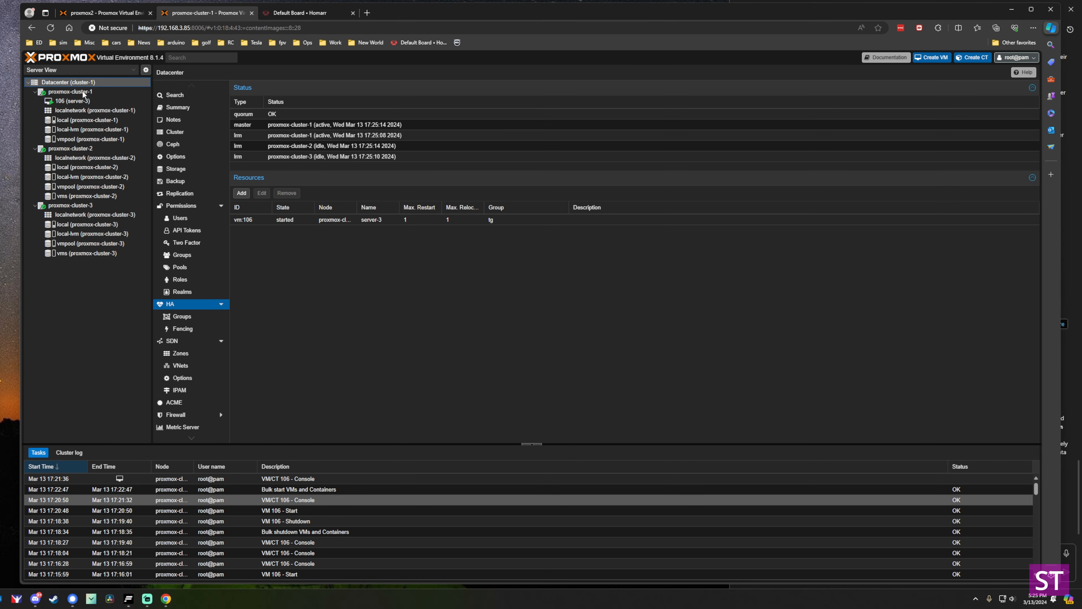
pyautogui.click(182, 316)
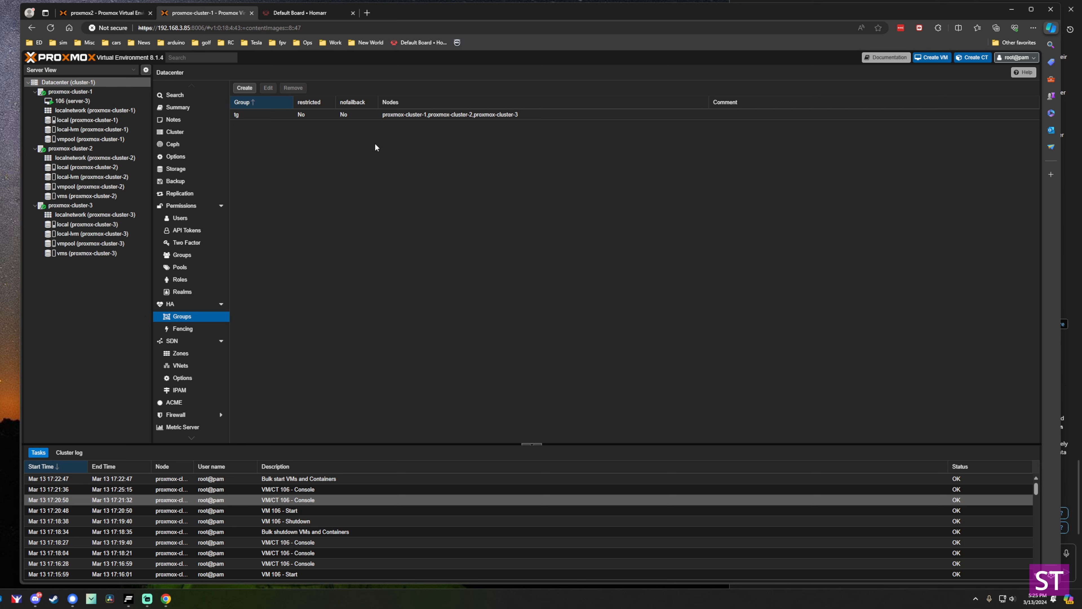
pyautogui.doubleClick(420, 115)
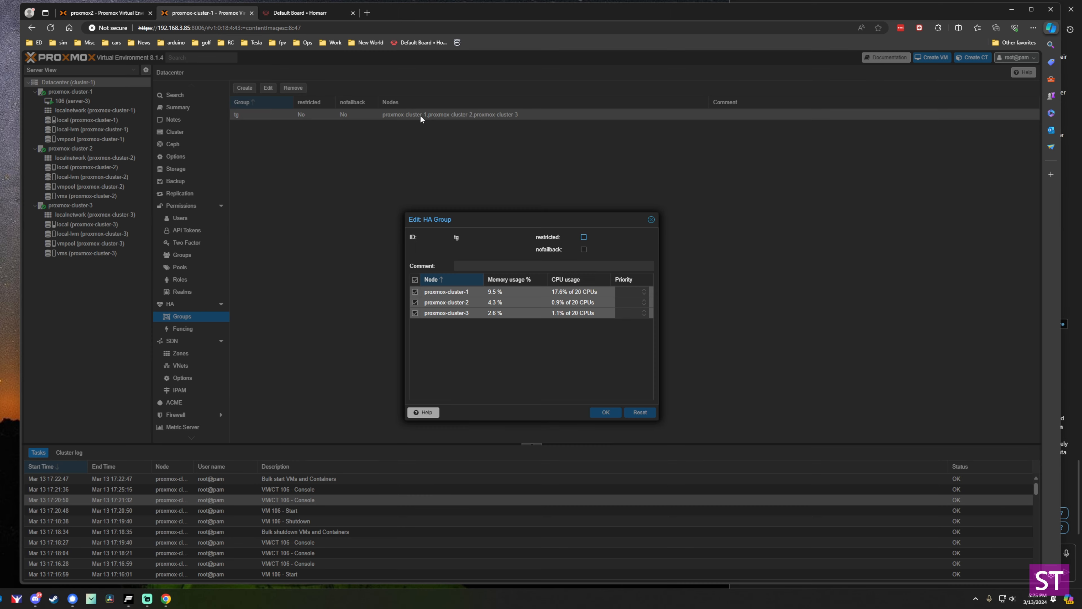
pyautogui.click(414, 293)
pyautogui.click(605, 413)
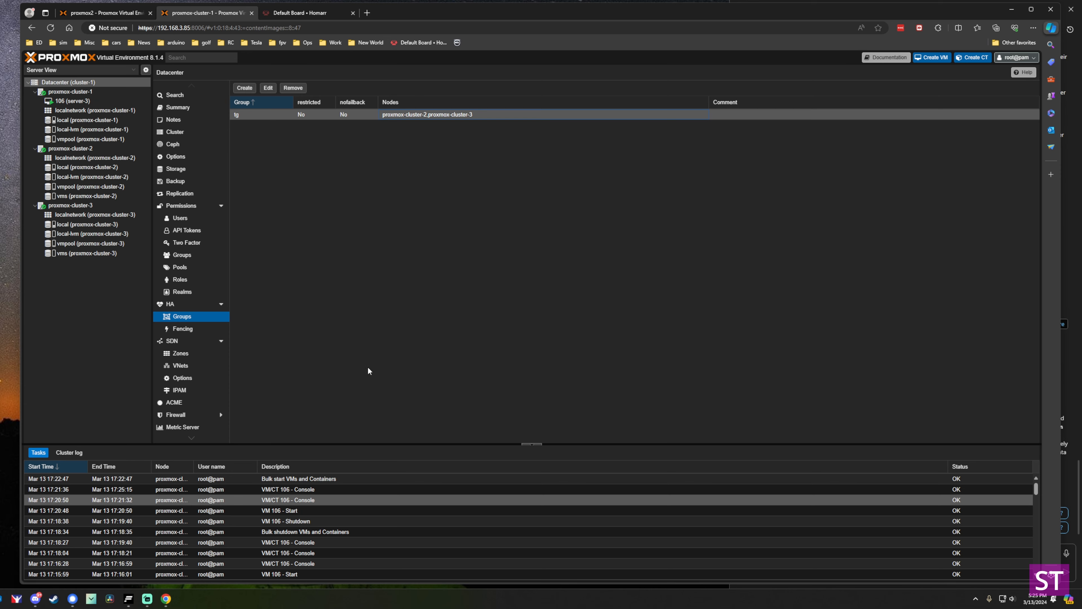
pyautogui.click(204, 304)
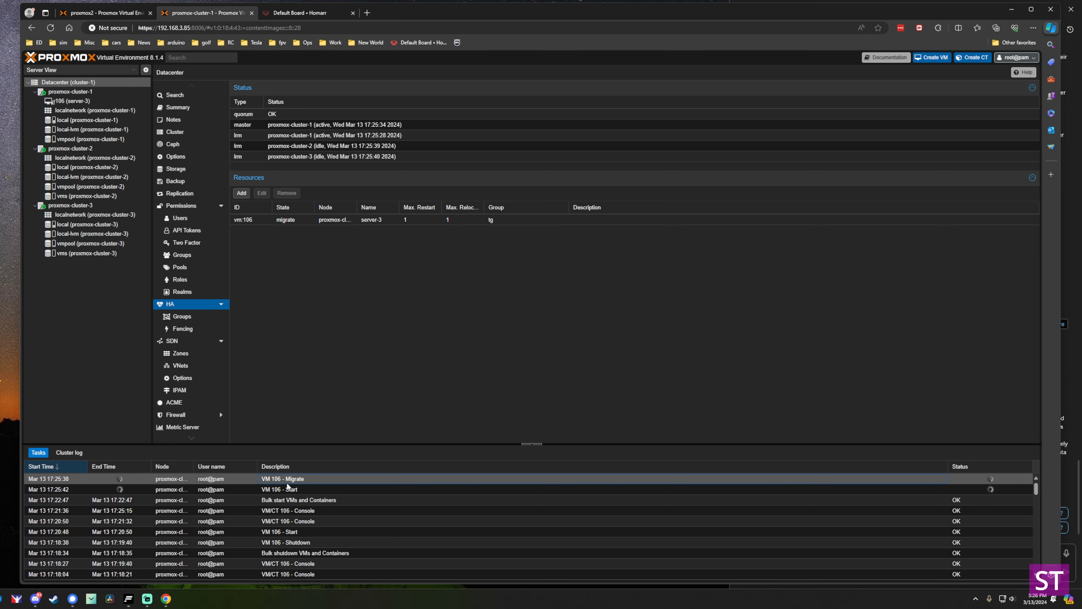
# Check VM 106's Migrate and Start tasks and open its console on proxmox-cluster-2.
pyautogui.click(280, 491)
pyautogui.click(284, 479)
pyautogui.click(282, 489)
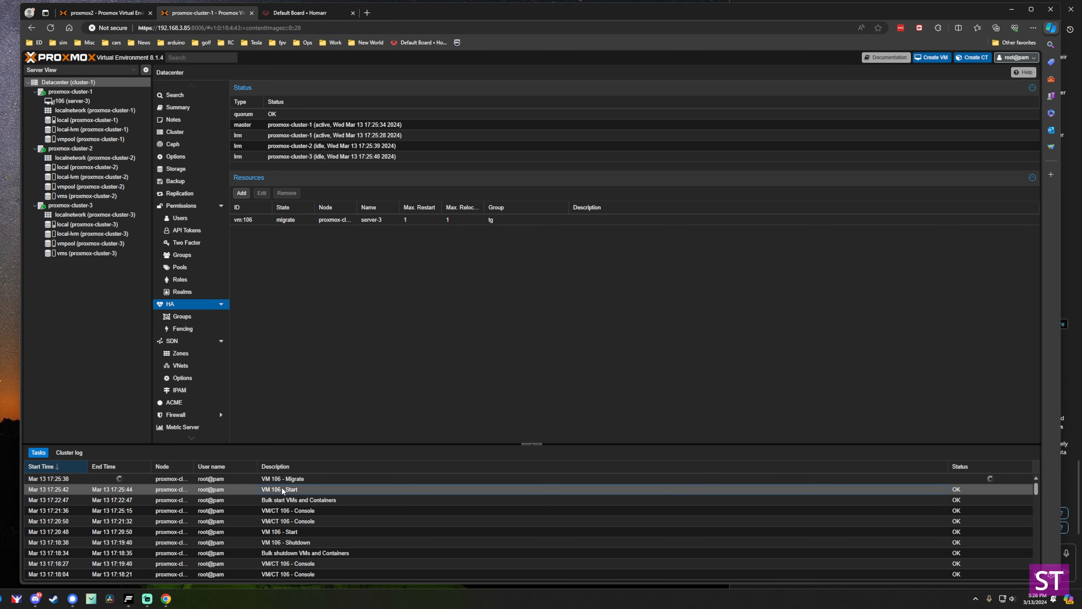
pyautogui.click(103, 101)
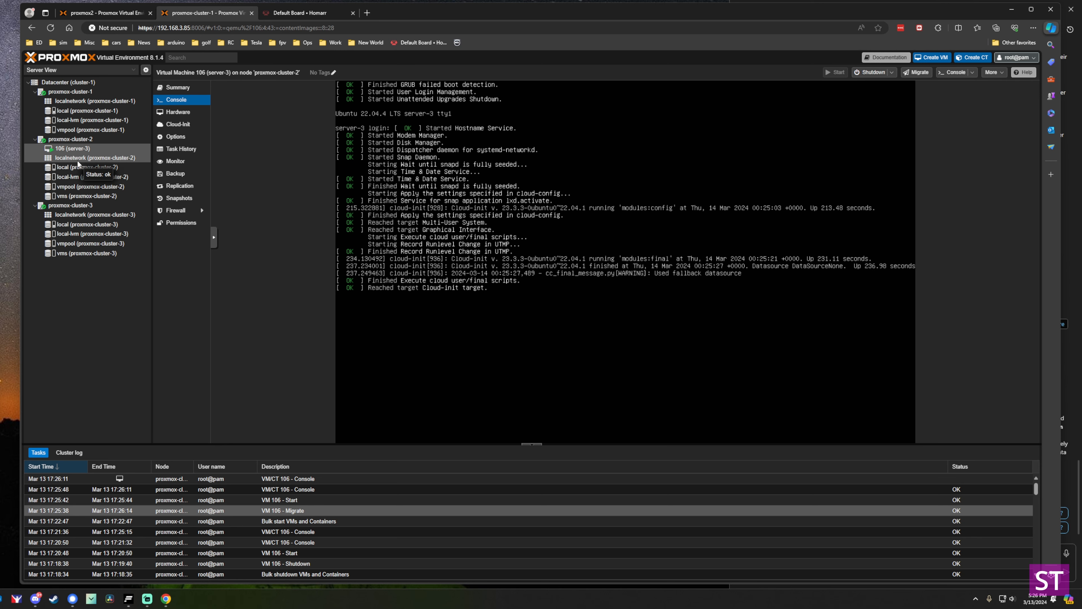
pyautogui.click(68, 81)
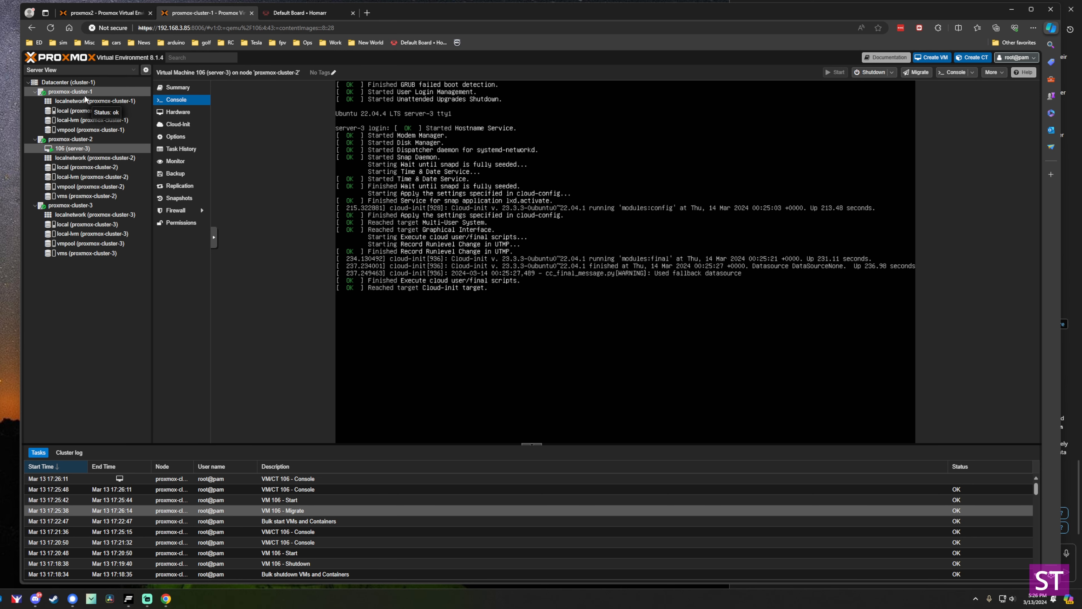